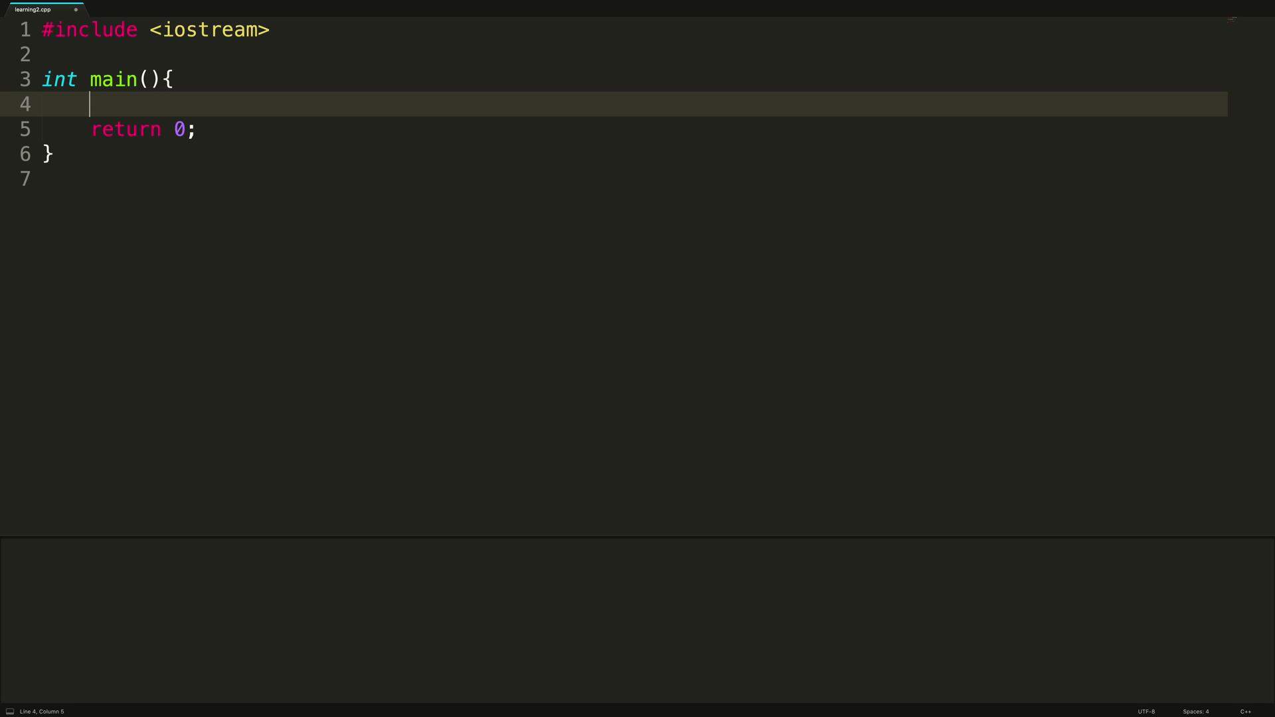
pyautogui.write('int ')
pyautogui.write('a = ')
pyautogui.write('10;')
# Add int a = 10; and std::cout << a << std::endl; to main with spacing fixed, and save
pyautogui.press('Return')
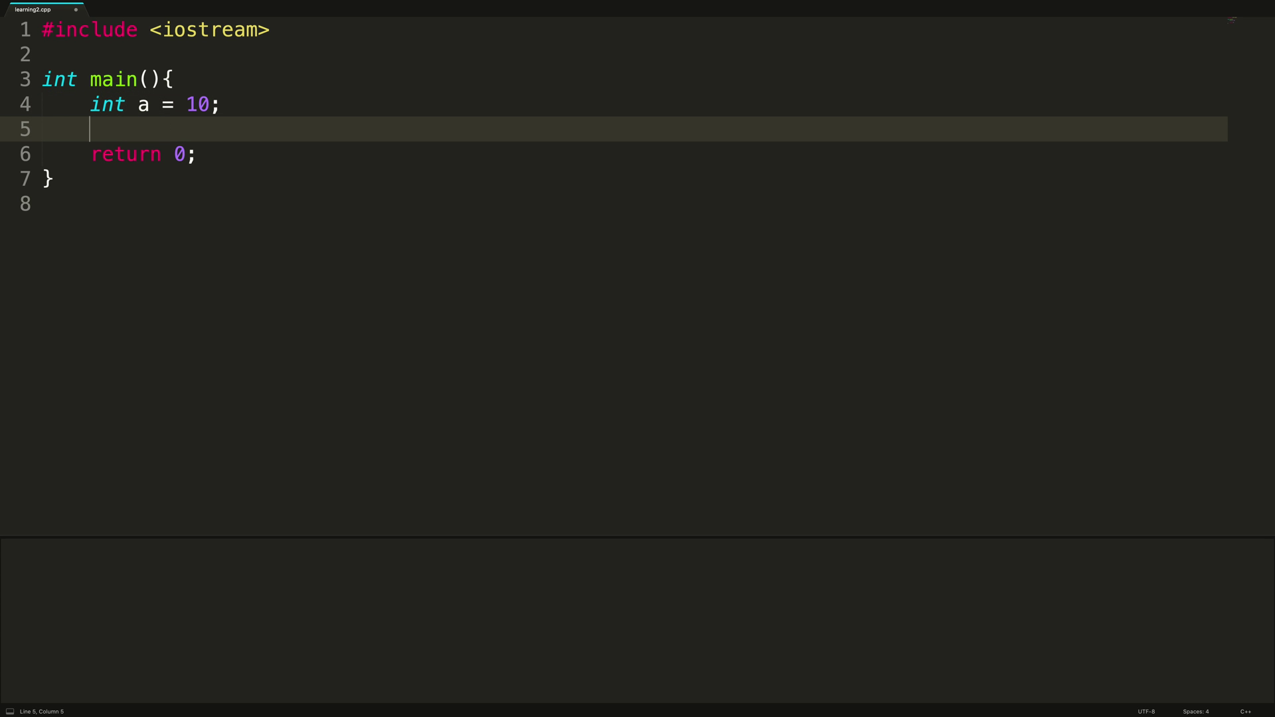
pyautogui.write('std::cout')
pyautogui.write(' << a <<std::endl')
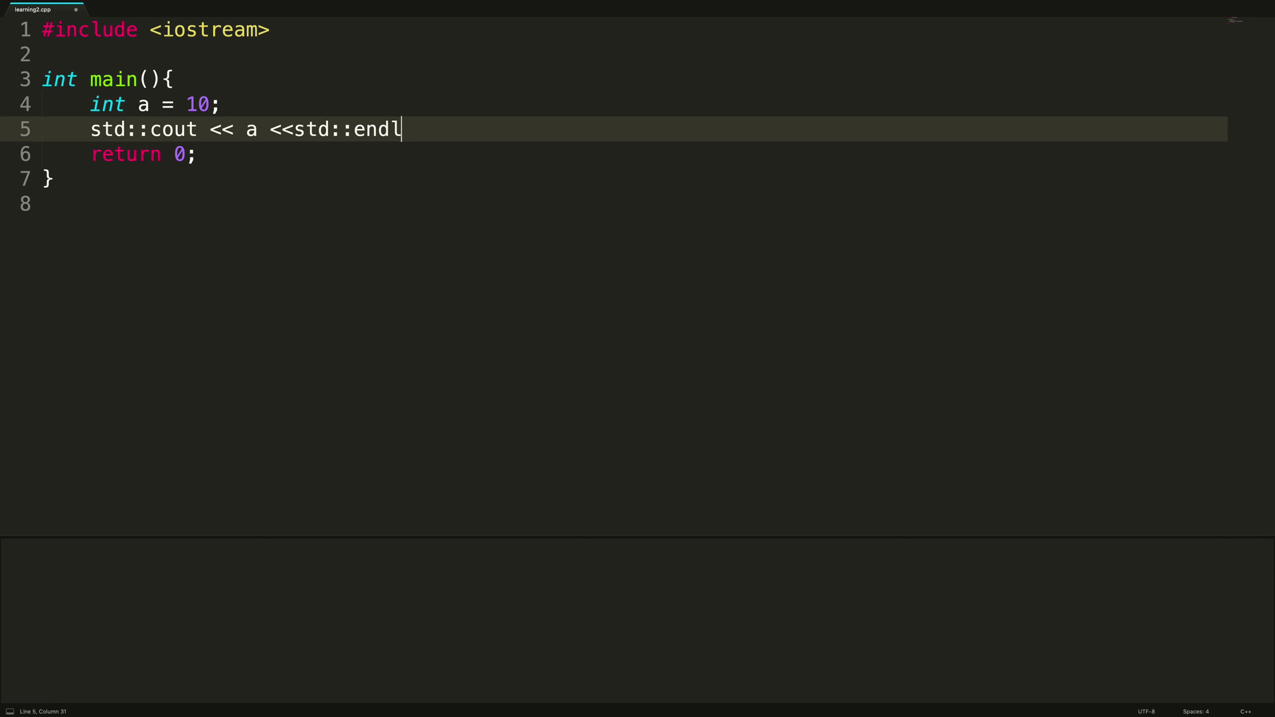
pyautogui.press('Left')
pyautogui.press('Left')
pyautogui.press('Left')
pyautogui.press('Left')
pyautogui.press('Left')
pyautogui.press('Left')
pyautogui.press('Left')
pyautogui.press('Left')
pyautogui.press('Left')
pyautogui.press('BackSpace')
pyautogui.press('Left')
pyautogui.hotkey('ctrl', 's')
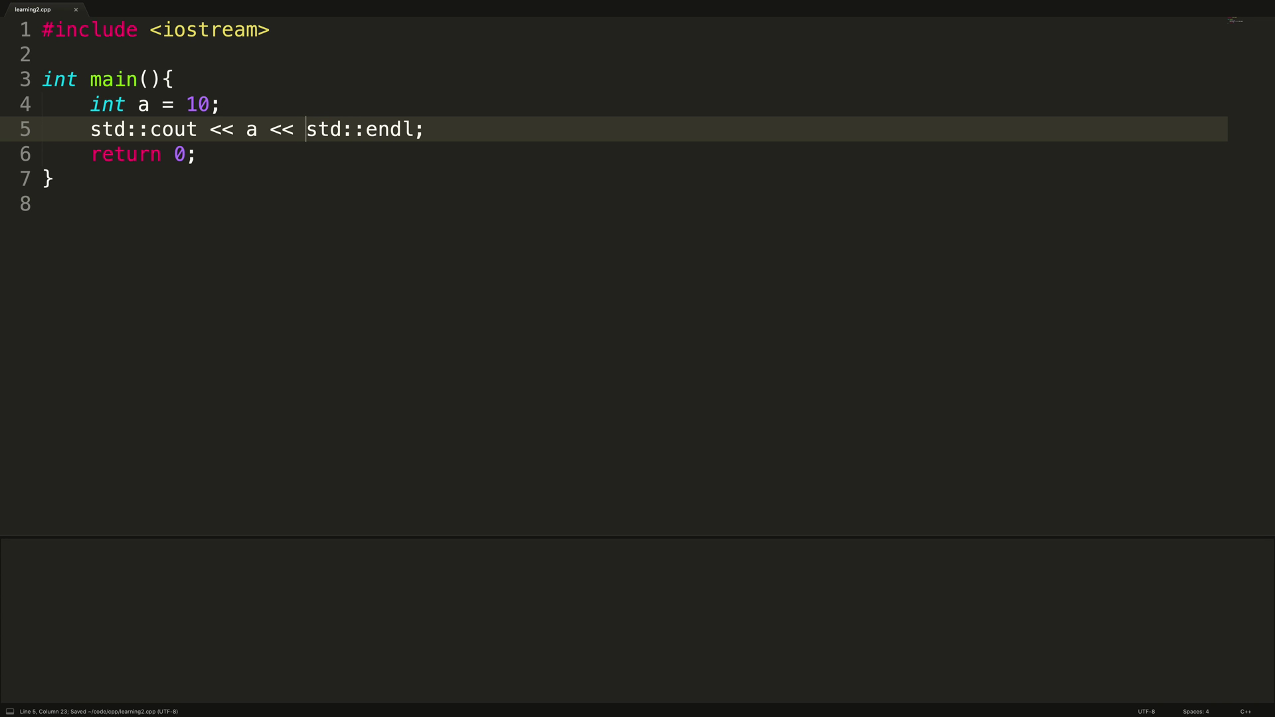
pyautogui.press('Up')
pyautogui.press('Up')
pyautogui.press('Up')
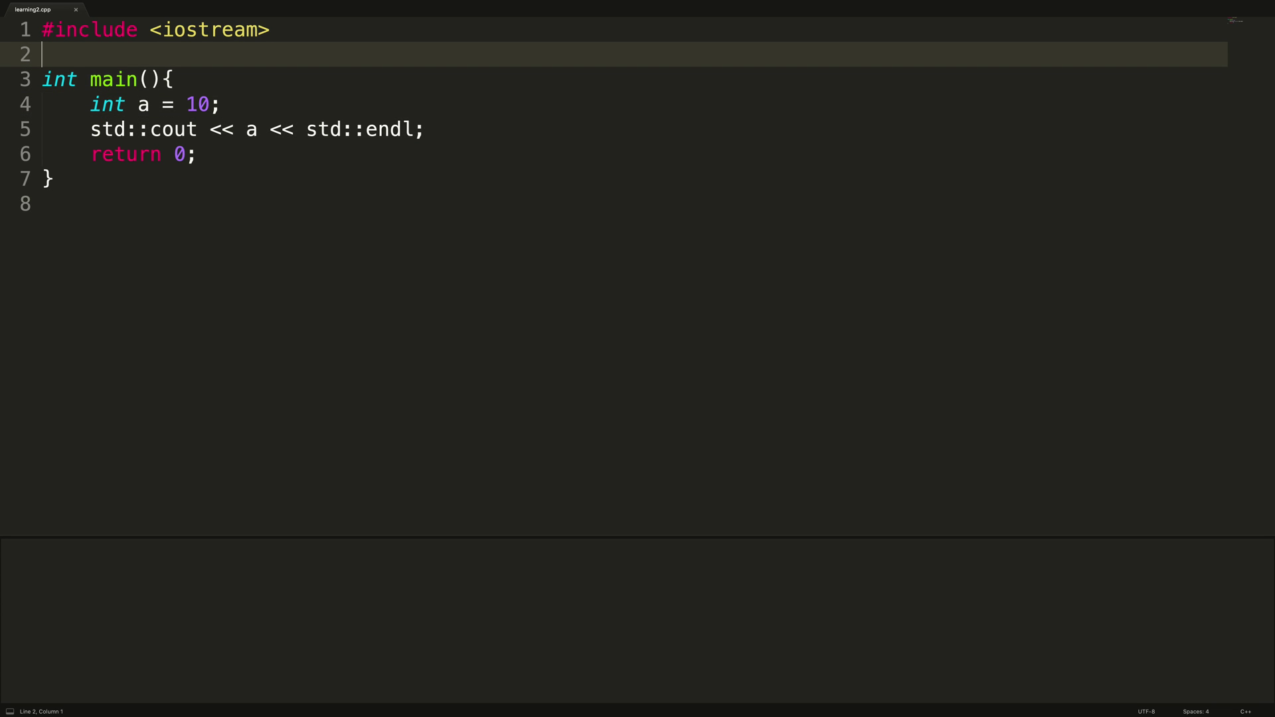
# Write void work(int x){ x++; } below the include, above main, and save
pyautogui.press('Return')
pyautogui.press('Return')
pyautogui.press('Up')
pyautogui.press('Up')
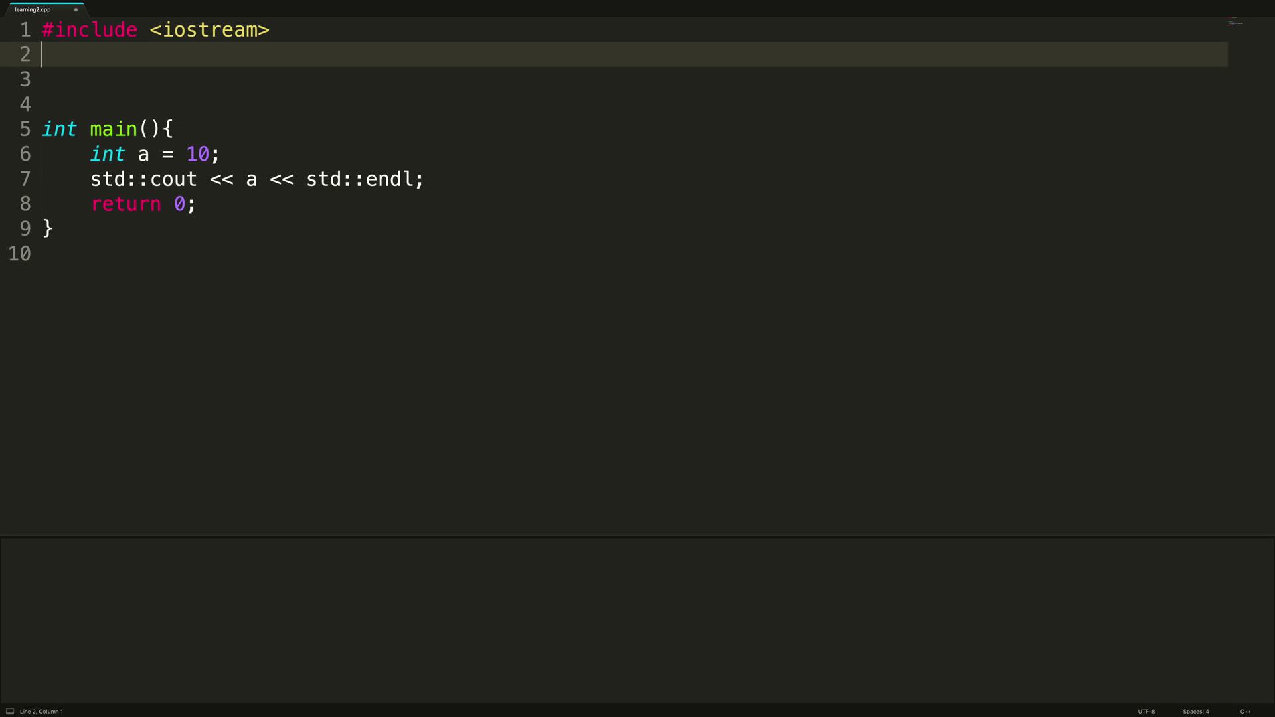
pyautogui.press('Up')
pyautogui.press('Down')
pyautogui.press('Return')
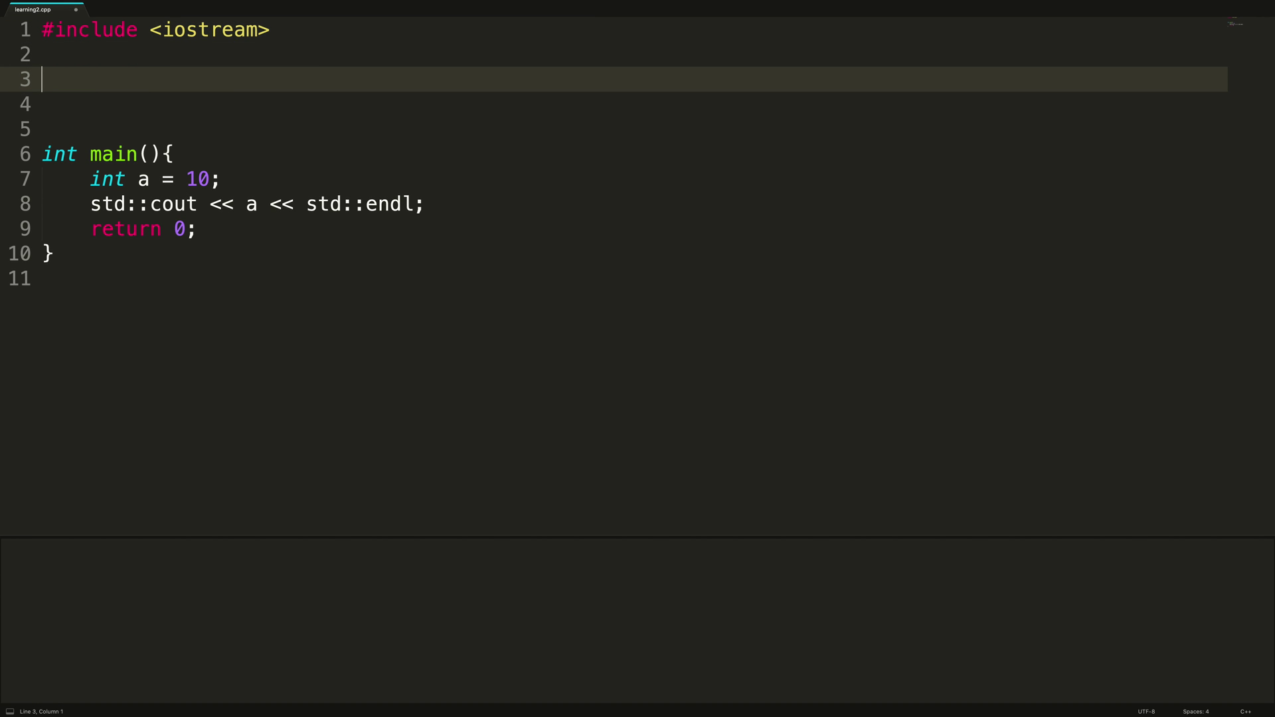
pyautogui.write('void work')
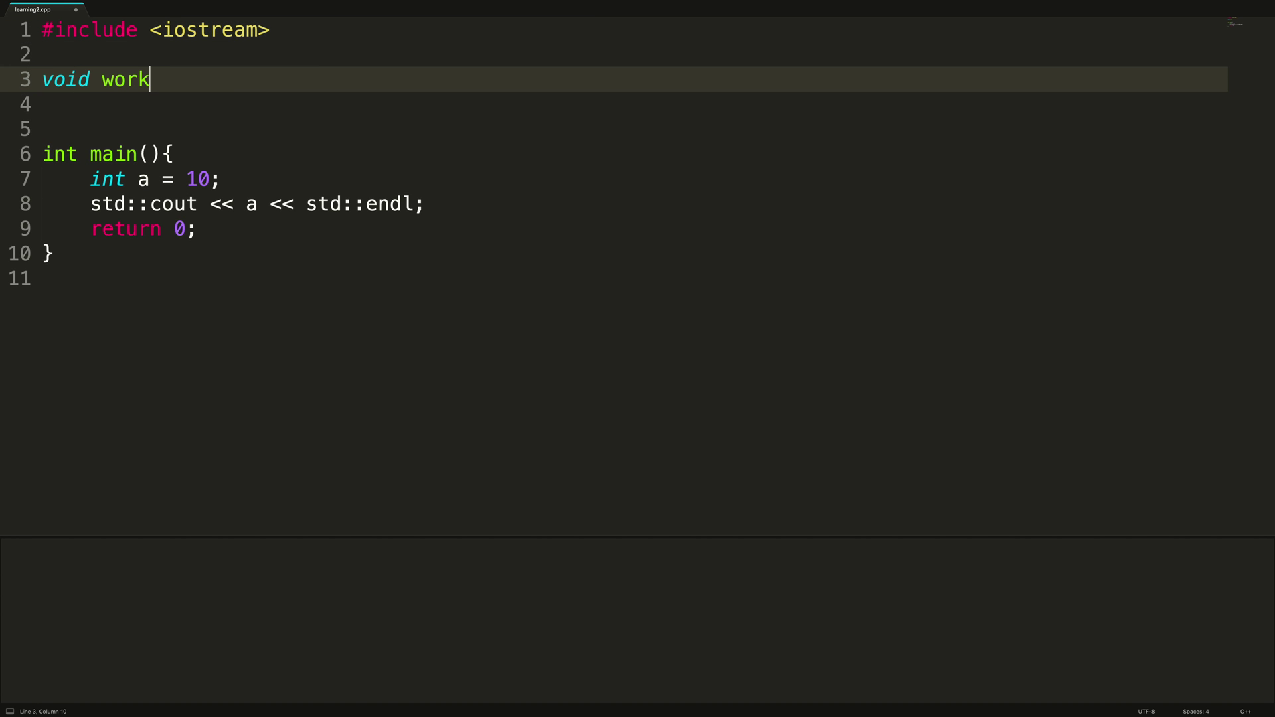
pyautogui.write('(')
pyautogui.write('int ')
pyautogui.write('x){')
pyautogui.press('Return')
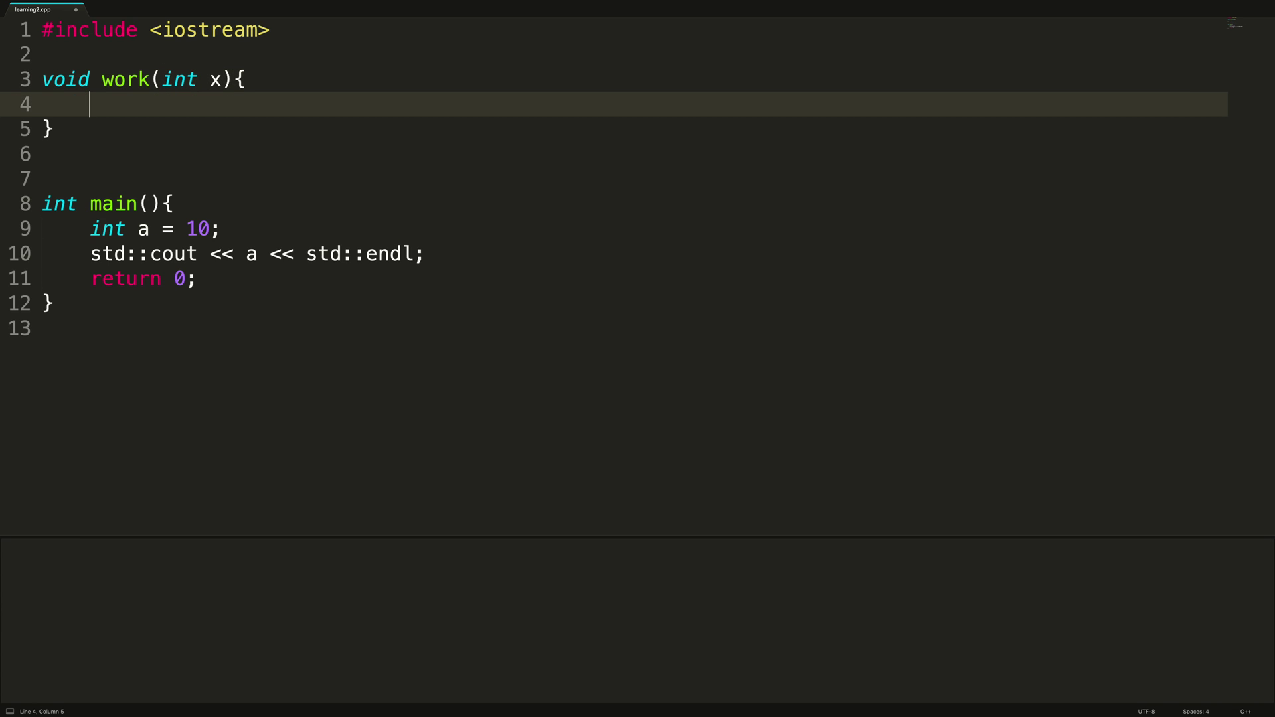
pyautogui.press('Up')
pyautogui.press('Down')
pyautogui.press('Down')
pyautogui.press('Down')
pyautogui.press('BackSpace')
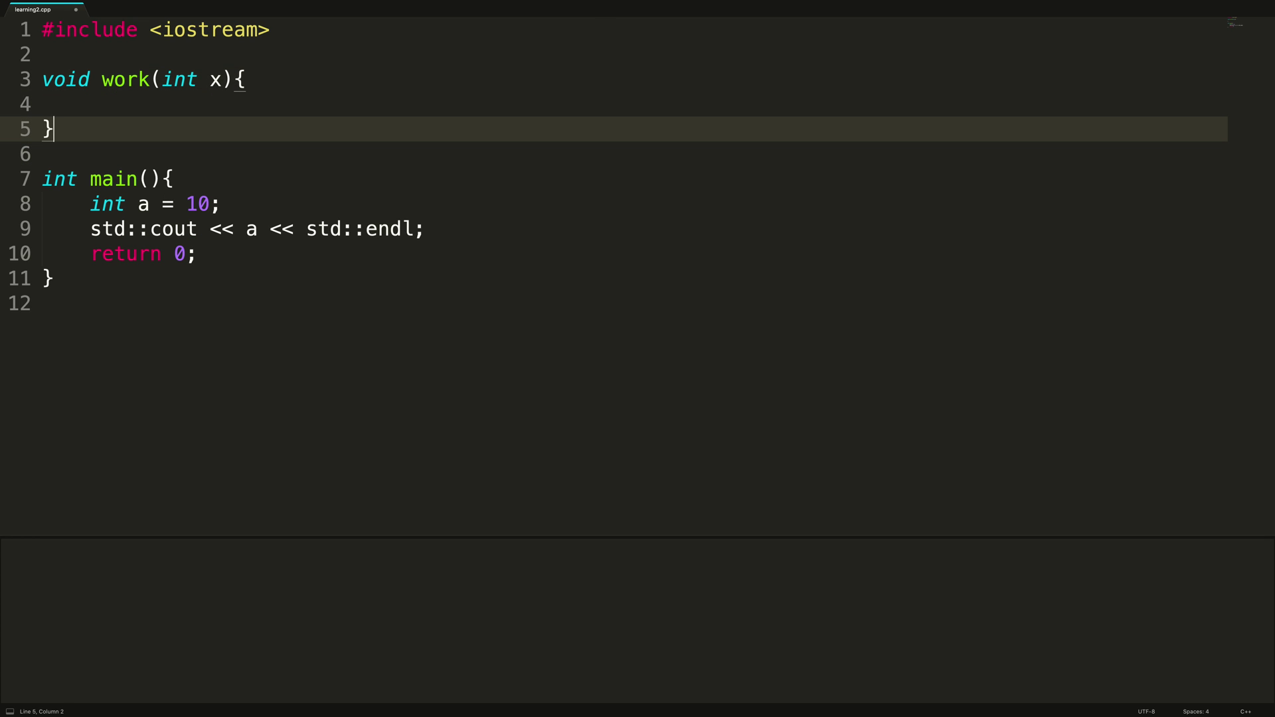
pyautogui.press('Up')
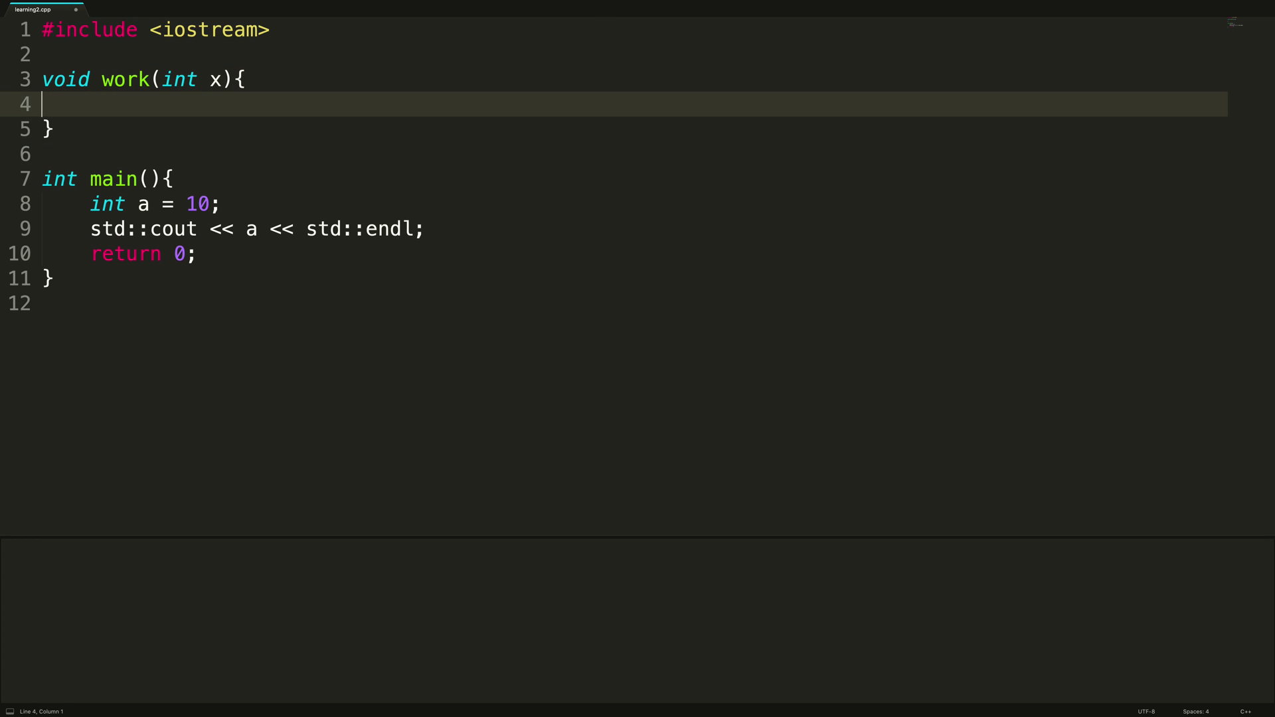
pyautogui.press('Tab')
pyautogui.write('x++;')
pyautogui.hotkey('ctrl', 's')
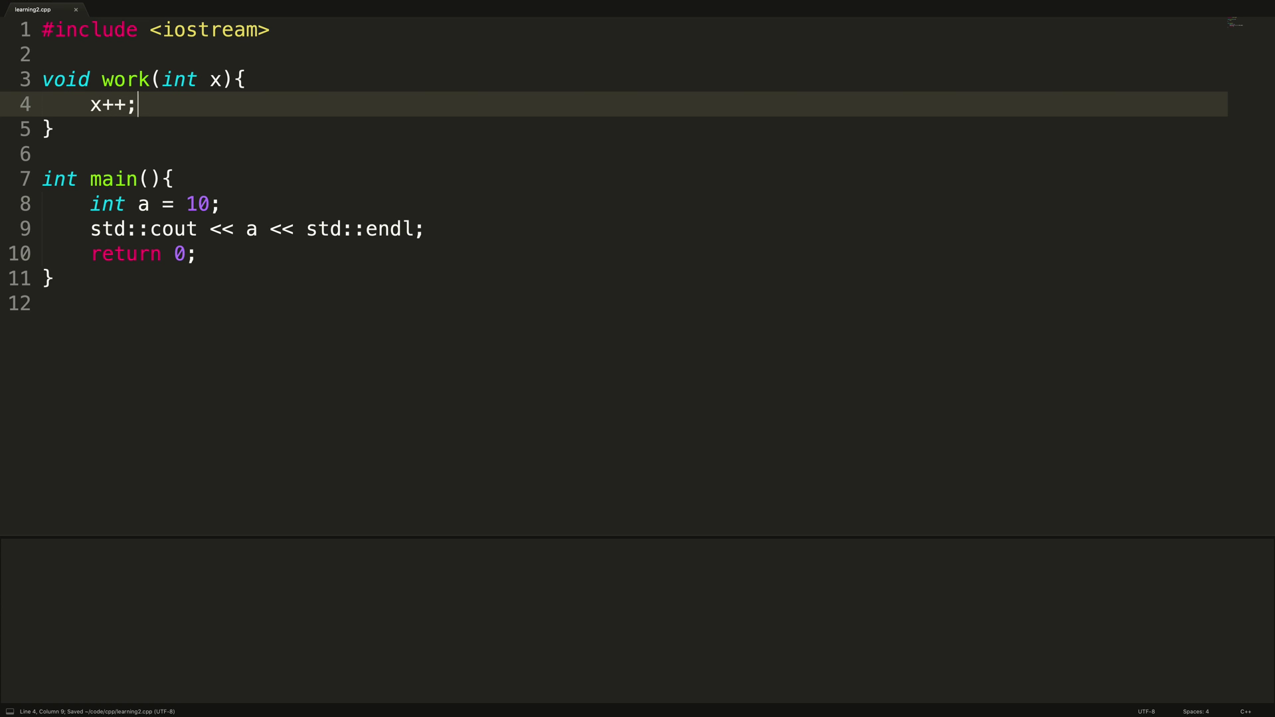
# Call work(a); right after int a = 10; in main and save
pyautogui.press('Down')
pyautogui.press('Down')
pyautogui.press('Down')
pyautogui.press('Down')
pyautogui.press('Right')
pyautogui.press('Right')
pyautogui.press('Right')
pyautogui.press('Right')
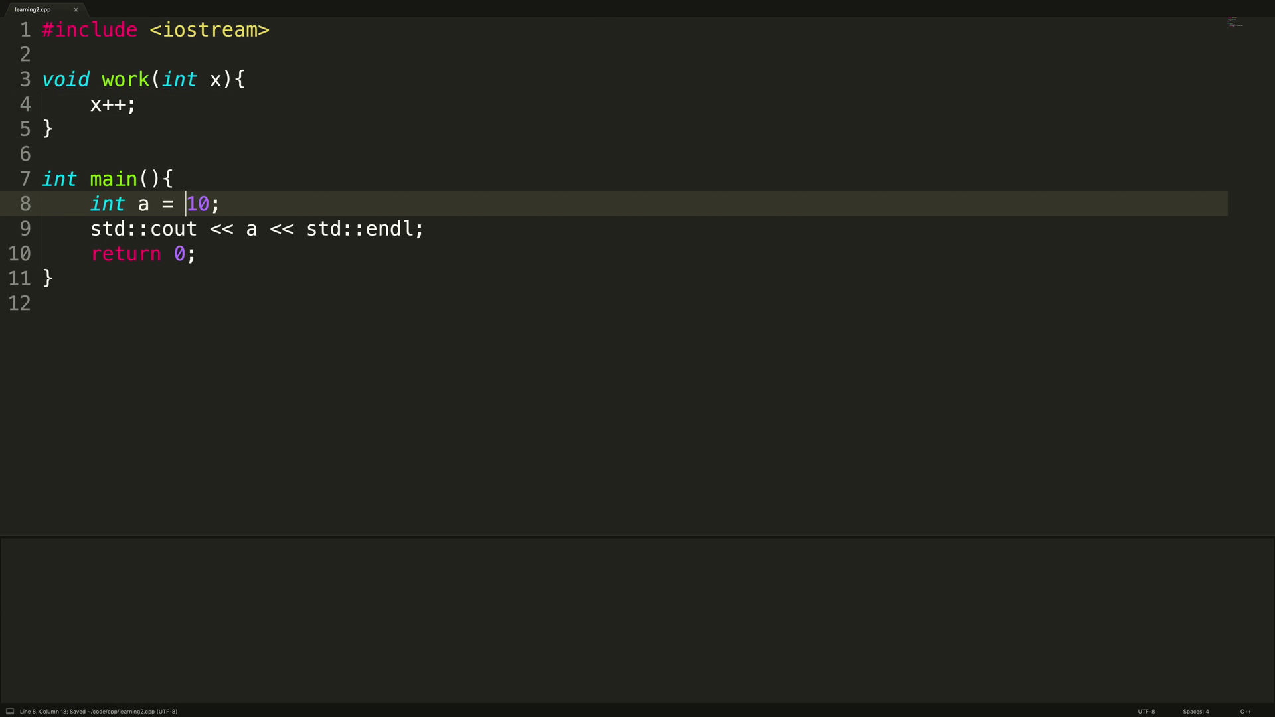
pyautogui.press('Right')
pyautogui.press('Right')
pyautogui.press('Right')
pyautogui.press('Return')
pyautogui.write('work')
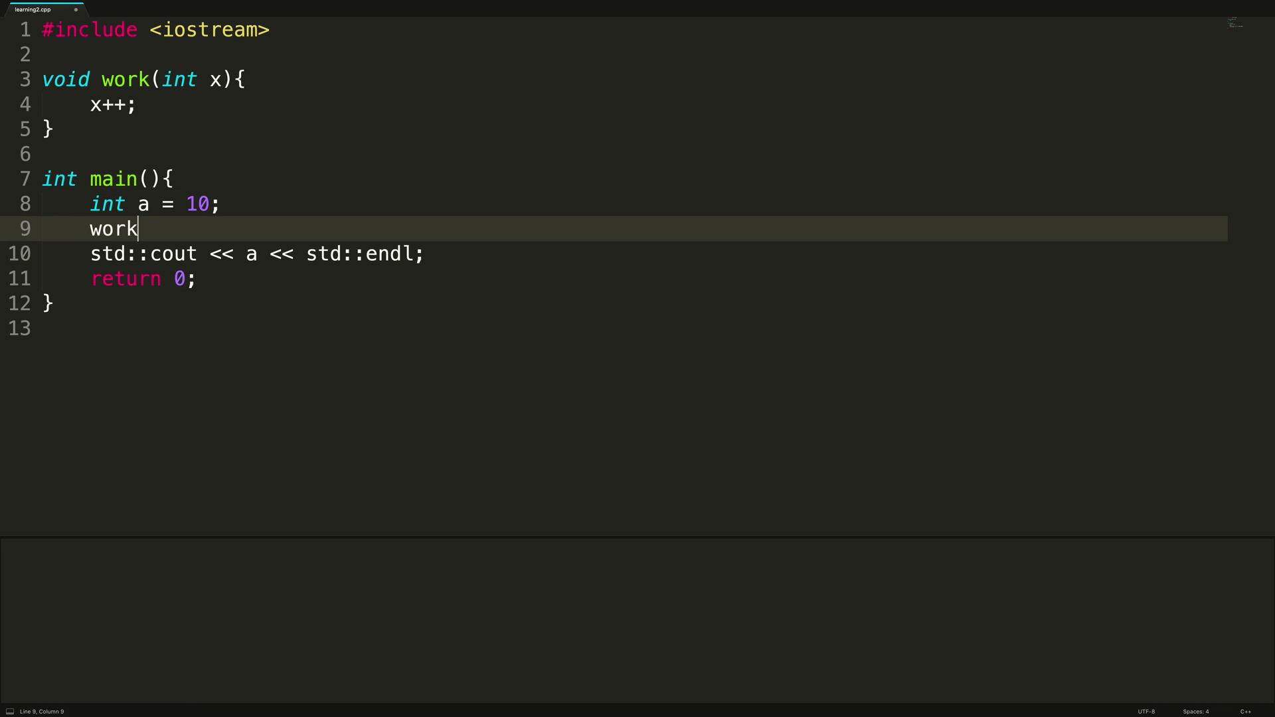
pyautogui.write('(a')
pyautogui.write(');')
pyautogui.hotkey('ctrl', 's')
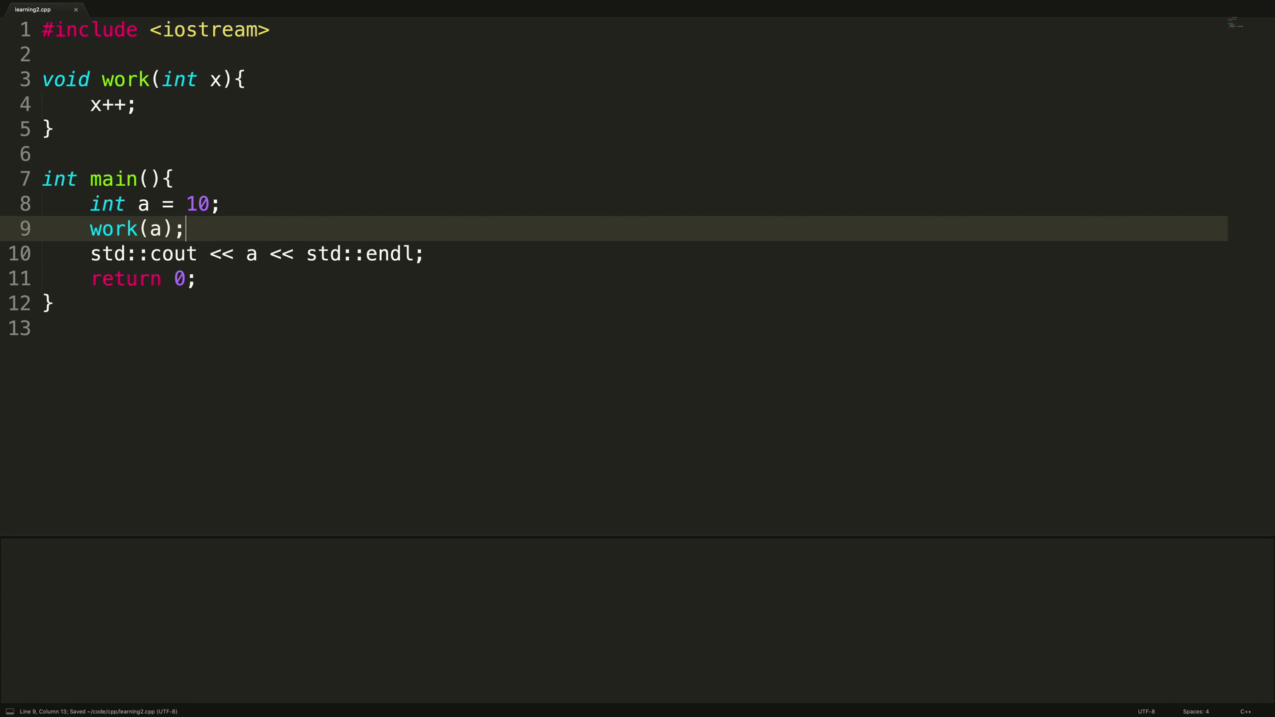
# Select main's body lines, including the work(a) call
pyautogui.press('Up')
pyautogui.press('Up')
pyautogui.hotkey('shift', 'Right')
pyautogui.hotkey('shift', 'Right')
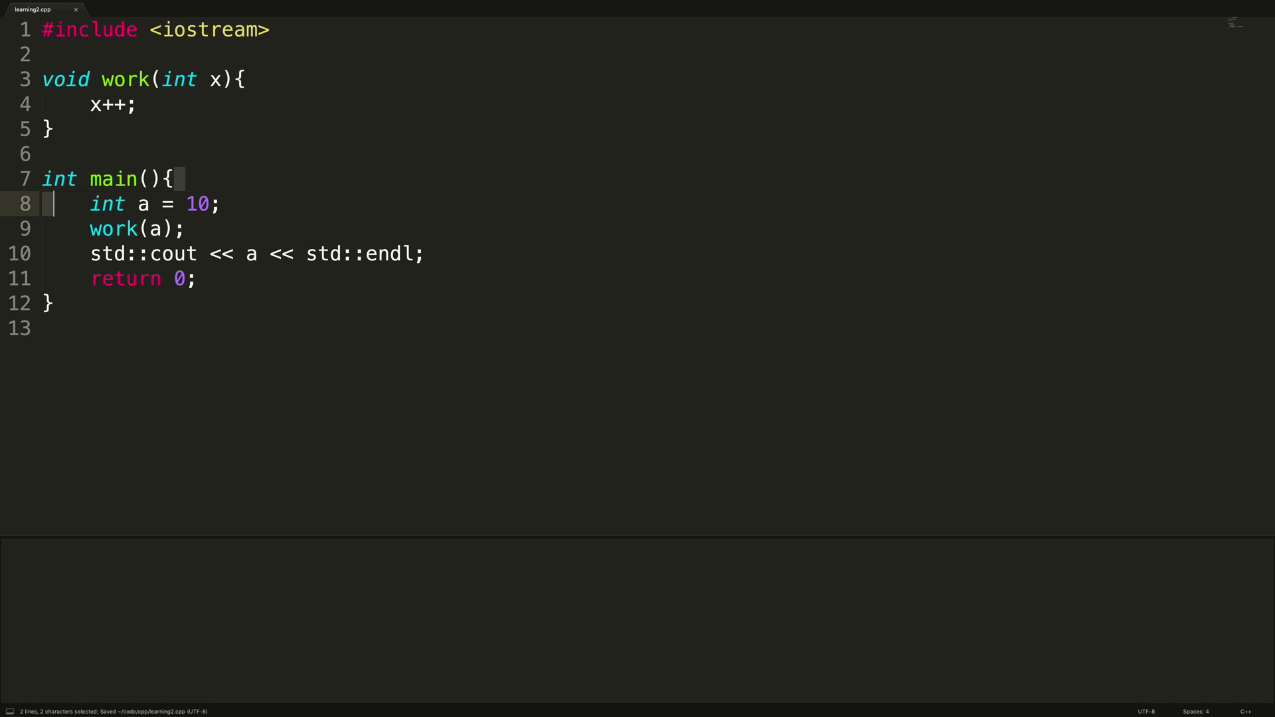
pyautogui.hotkey('shift', 'Down')
pyautogui.hotkey('shift', 'Down')
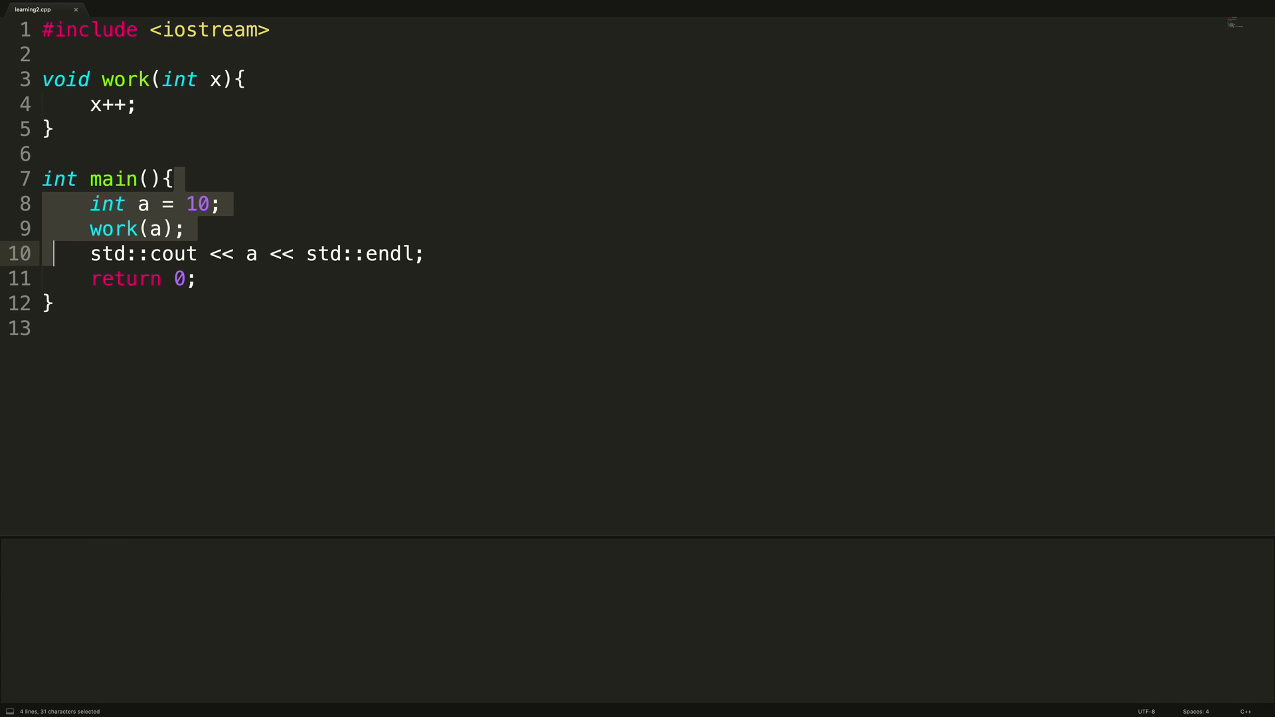
pyautogui.hotkey('shift', 'Down')
# Print x with std::endl after x++ in work, then build and run
pyautogui.press('Right')
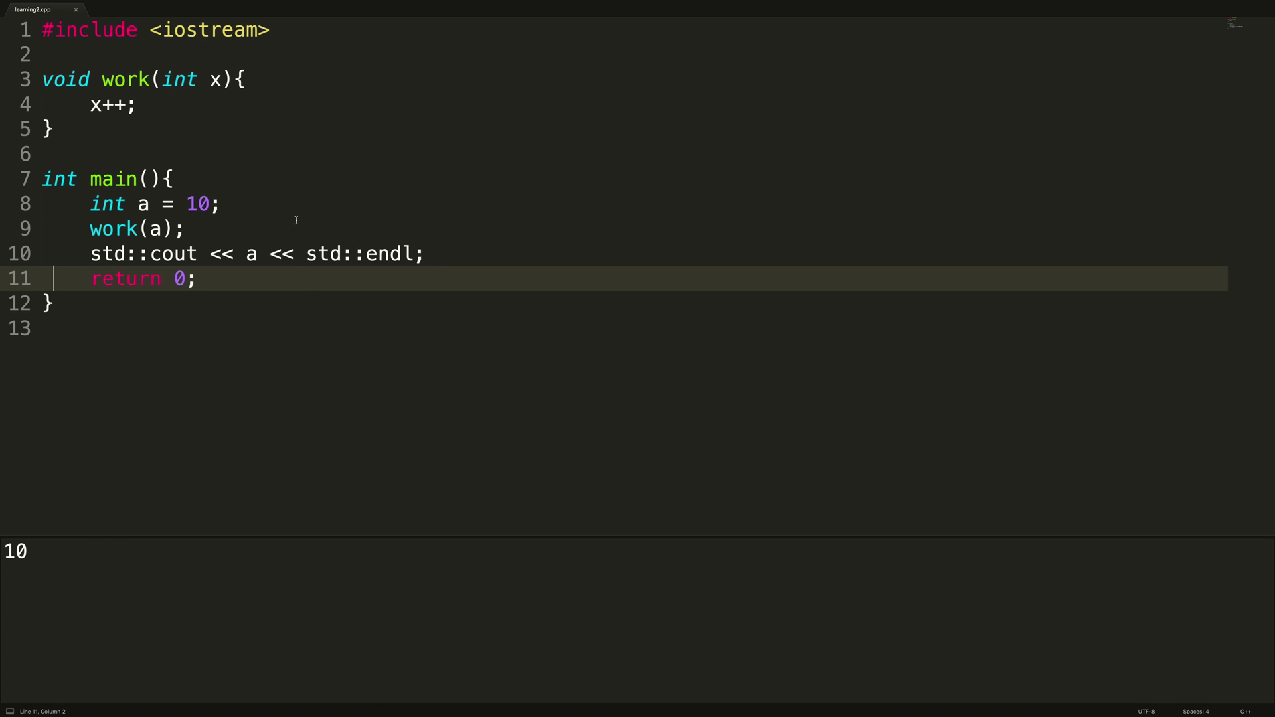
pyautogui.click(298, 104)
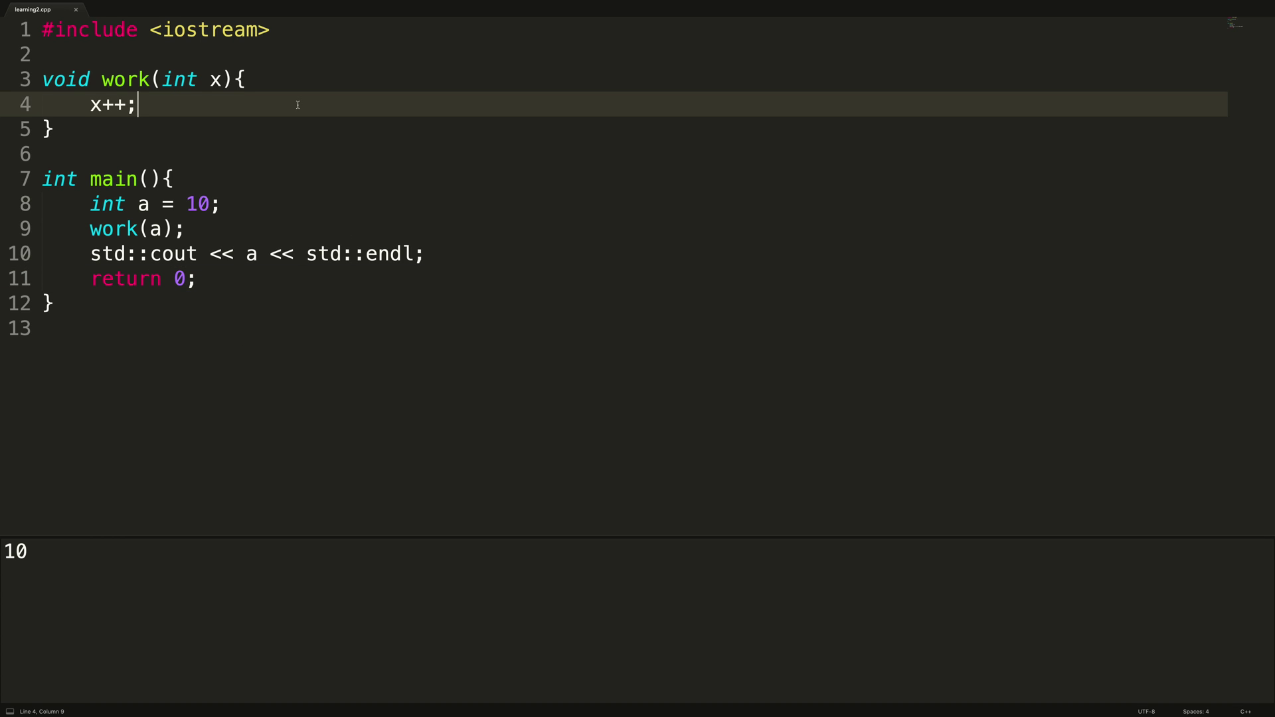
pyautogui.press('Return')
pyautogui.write('std::')
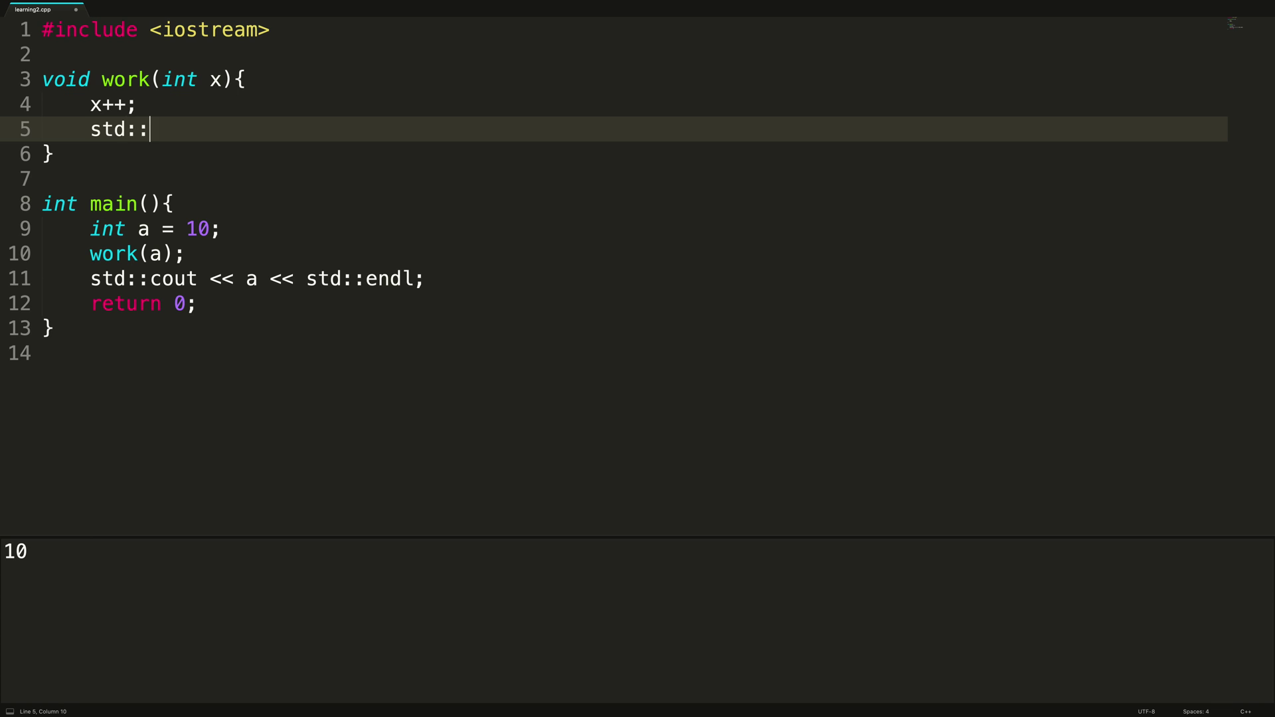
pyautogui.write('cout')
pyautogui.write(' << ')
pyautogui.write('x ,<')
pyautogui.press('BackSpace')
pyautogui.press('BackSpace')
pyautogui.write('<')
pyautogui.write('< std::end')
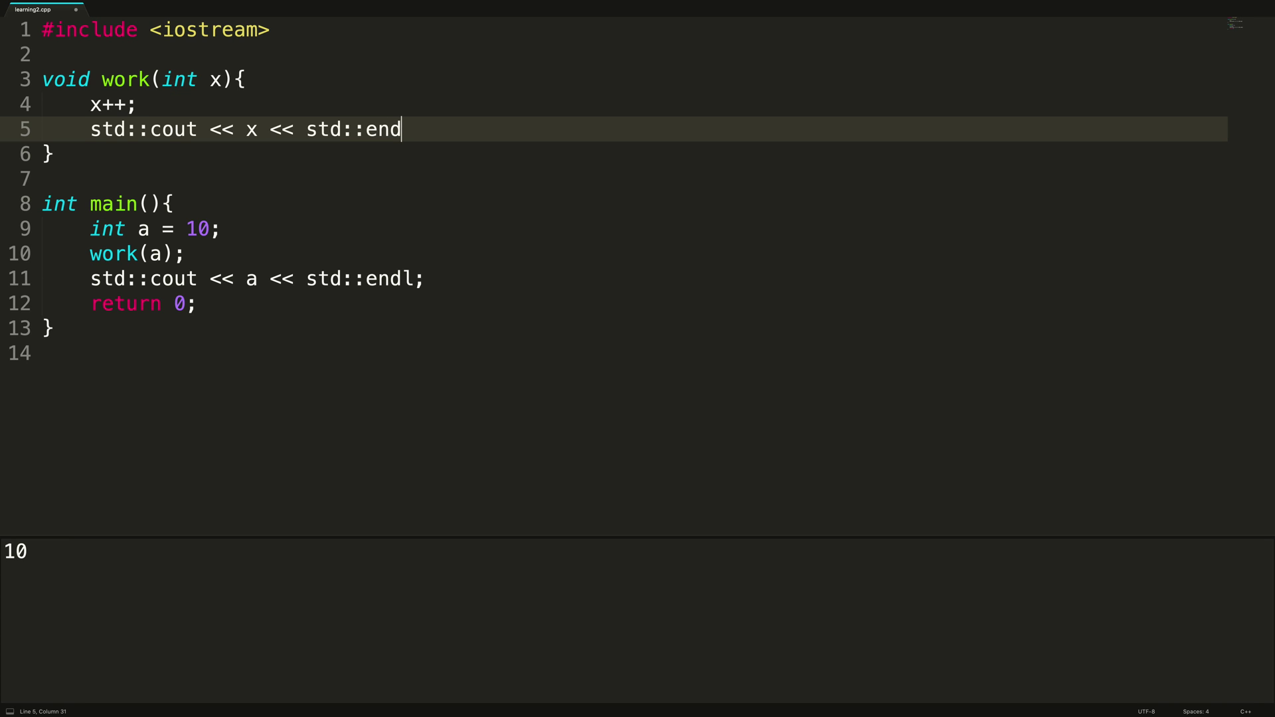
pyautogui.write('l;')
pyautogui.hotkey('ctrl', 'b')
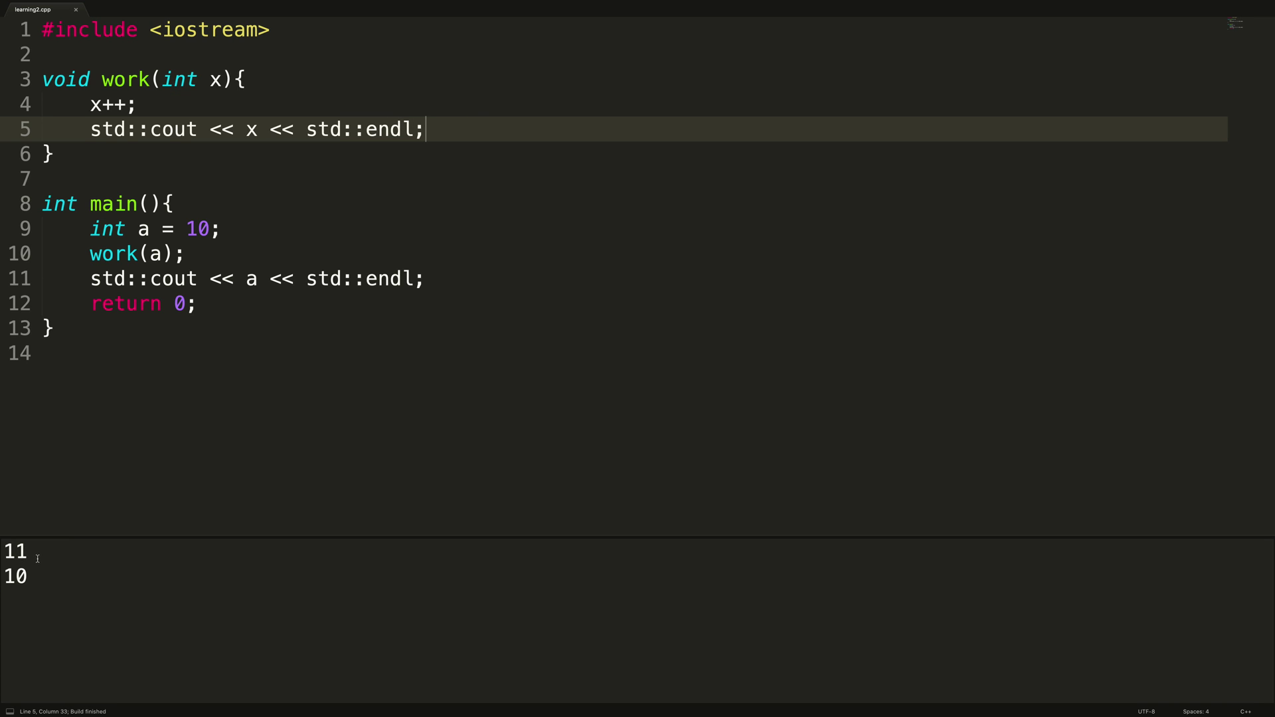
# Point out the printed values 11 and 10 in the build output
pyautogui.doubleClick(37, 559)
pyautogui.click(30, 576)
pyautogui.click(247, 129)
pyautogui.write('&')
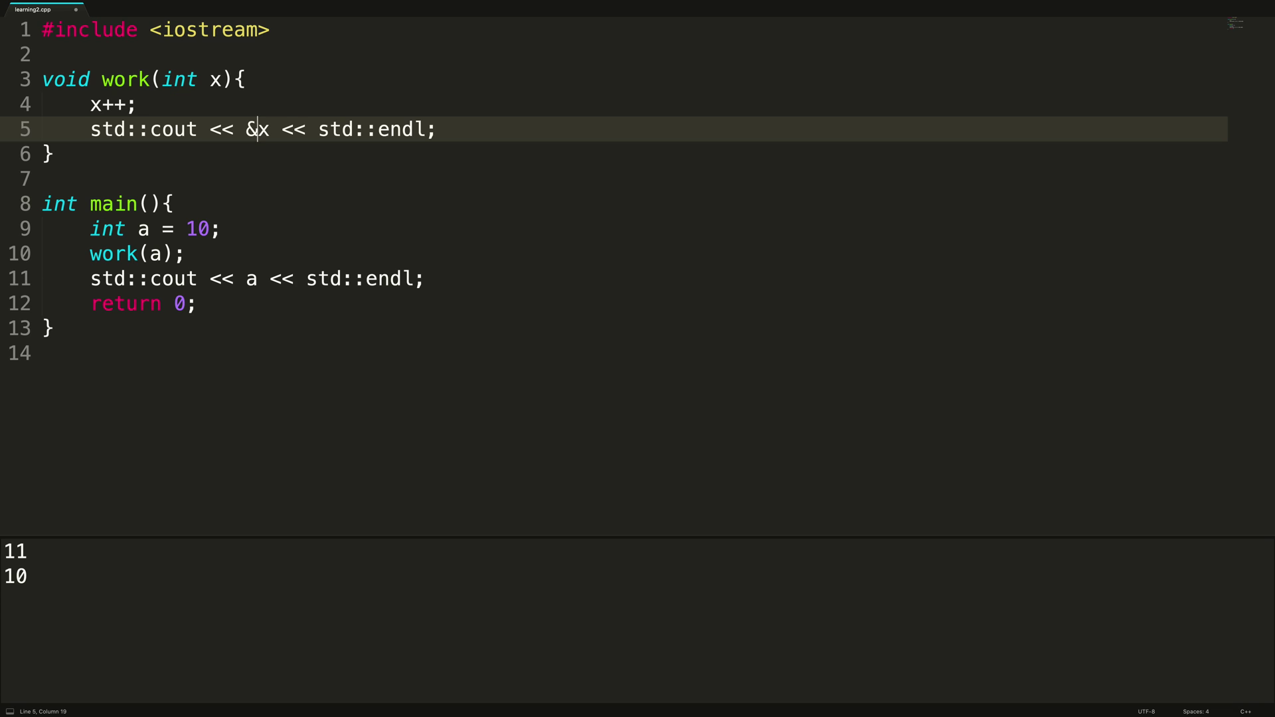
# Print &x in work and &a in main, then rebuild to show two addresses
pyautogui.press('Left')
pyautogui.hotkey('shift', 'Right')
pyautogui.hotkey('shift', 'Right')
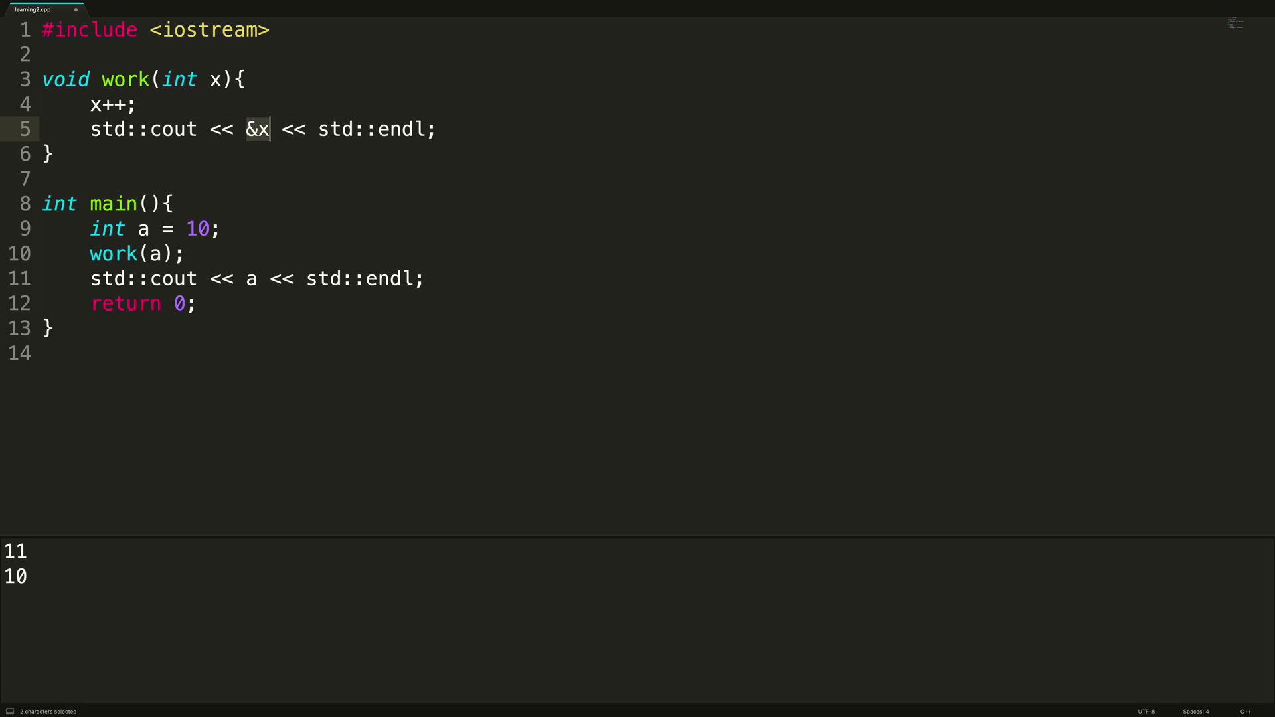
pyautogui.press('Down')
pyautogui.press('Down')
pyautogui.press('Down')
pyautogui.press('Down')
pyautogui.press('Down')
pyautogui.press('Down')
pyautogui.press('Right')
pyautogui.press('Right')
pyautogui.press('Right')
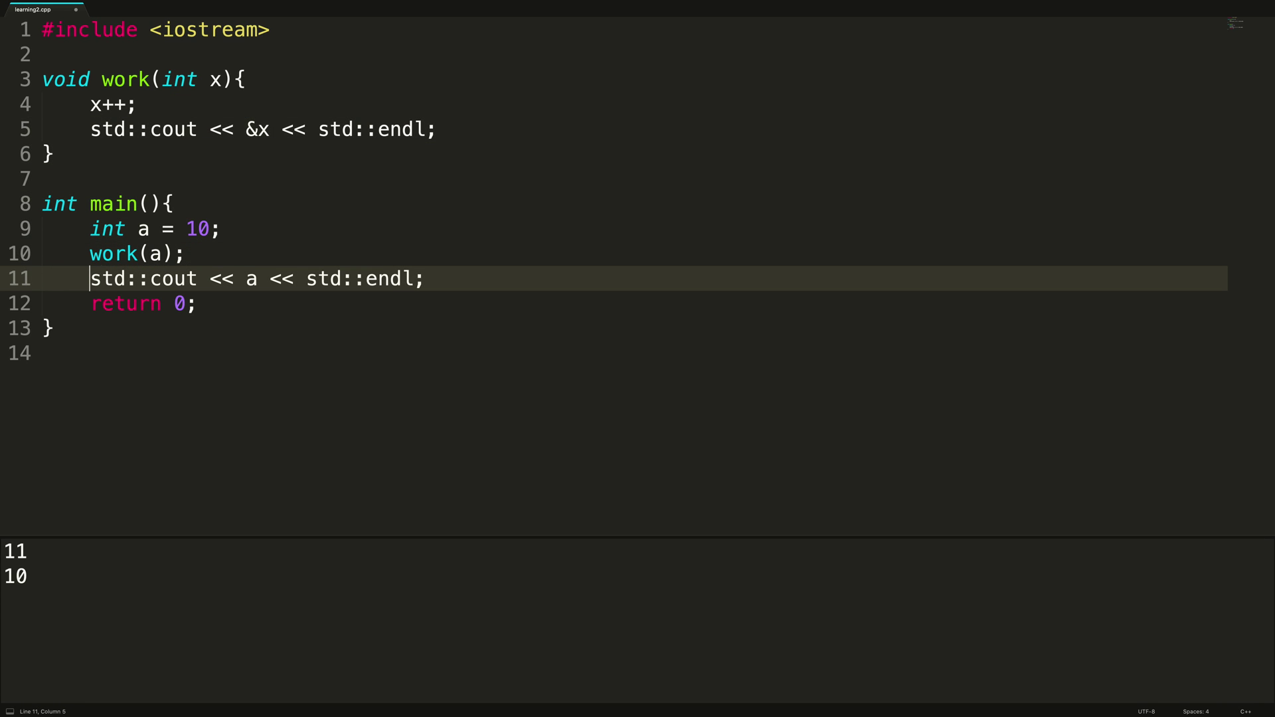
pyautogui.press('Right')
pyautogui.press('Right')
pyautogui.press('Right')
pyautogui.press('Right')
pyautogui.press('Right')
pyautogui.press('Right')
pyautogui.press('Right')
pyautogui.write('&')
pyautogui.press('super+b')
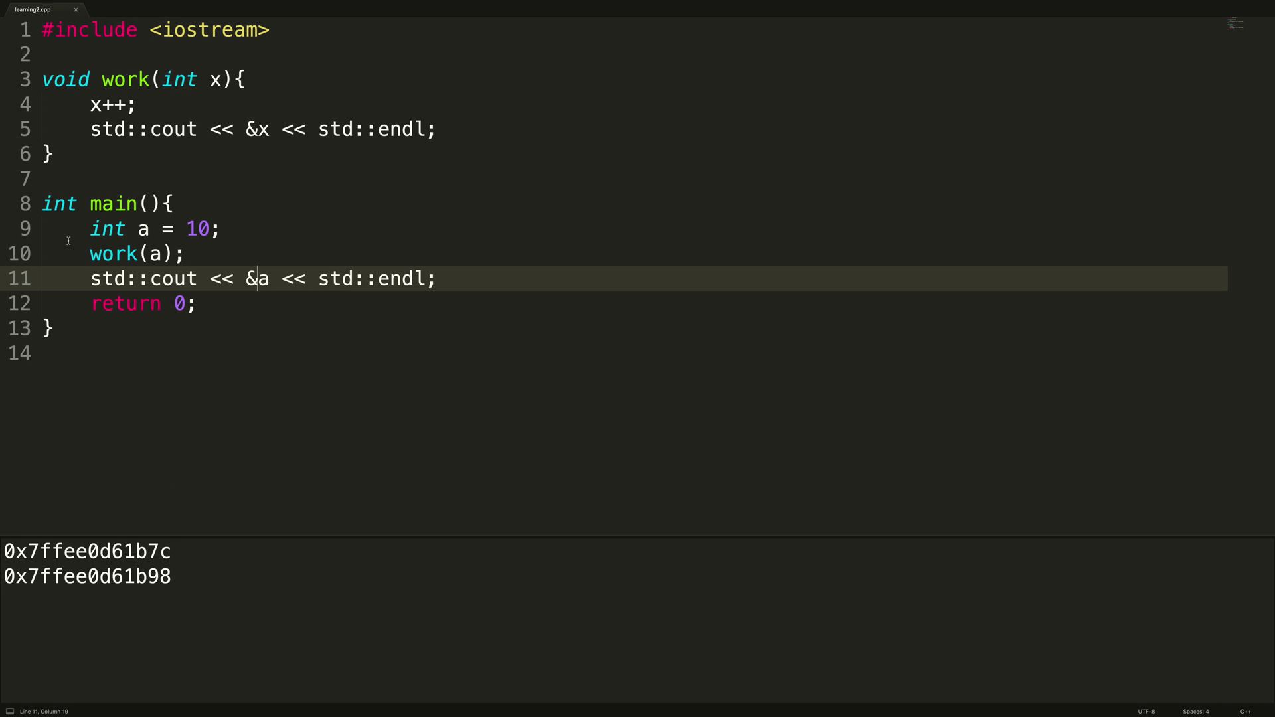
# Highlight main's lines, then the whole work function, for comparison
pyautogui.moveTo(55, 234); pyautogui.dragTo(515, 283)
pyautogui.click(517, 286)
pyautogui.moveTo(59, 179); pyautogui.dragTo(101, 79)
pyautogui.click(101, 80)
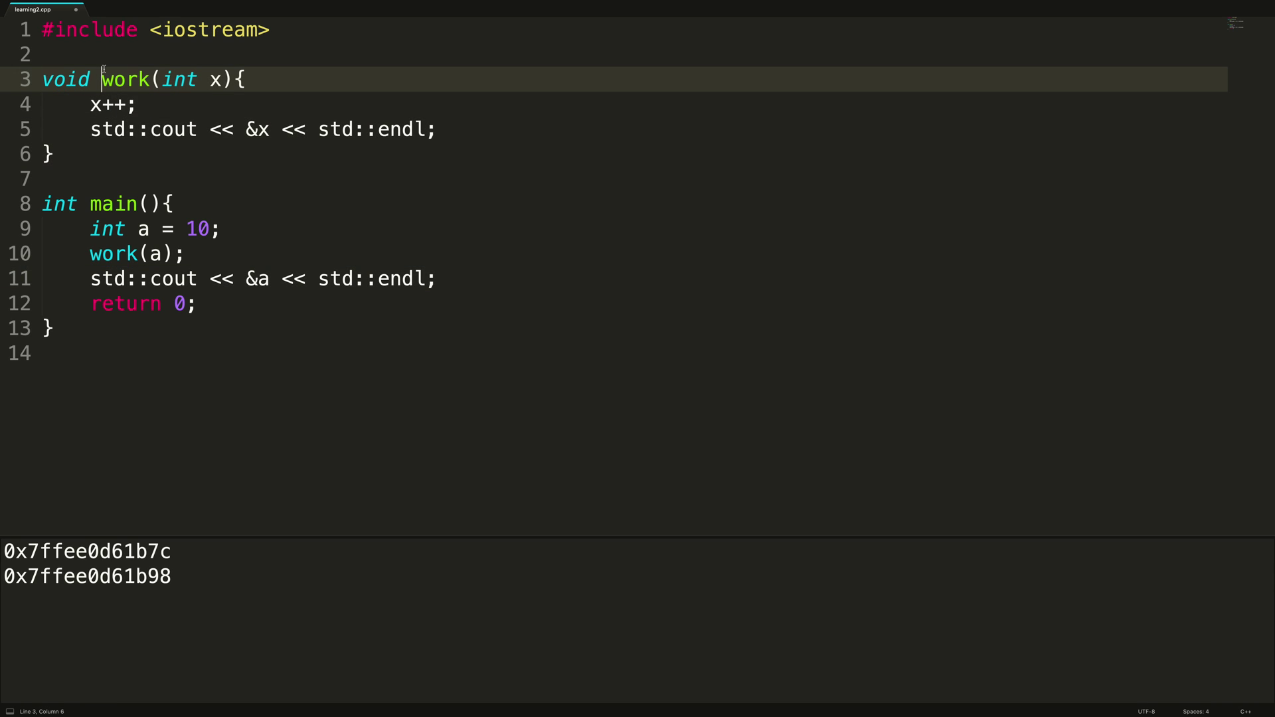
# Change work's parameter to int &x and rebuild
pyautogui.click(209, 80)
pyautogui.write('&')
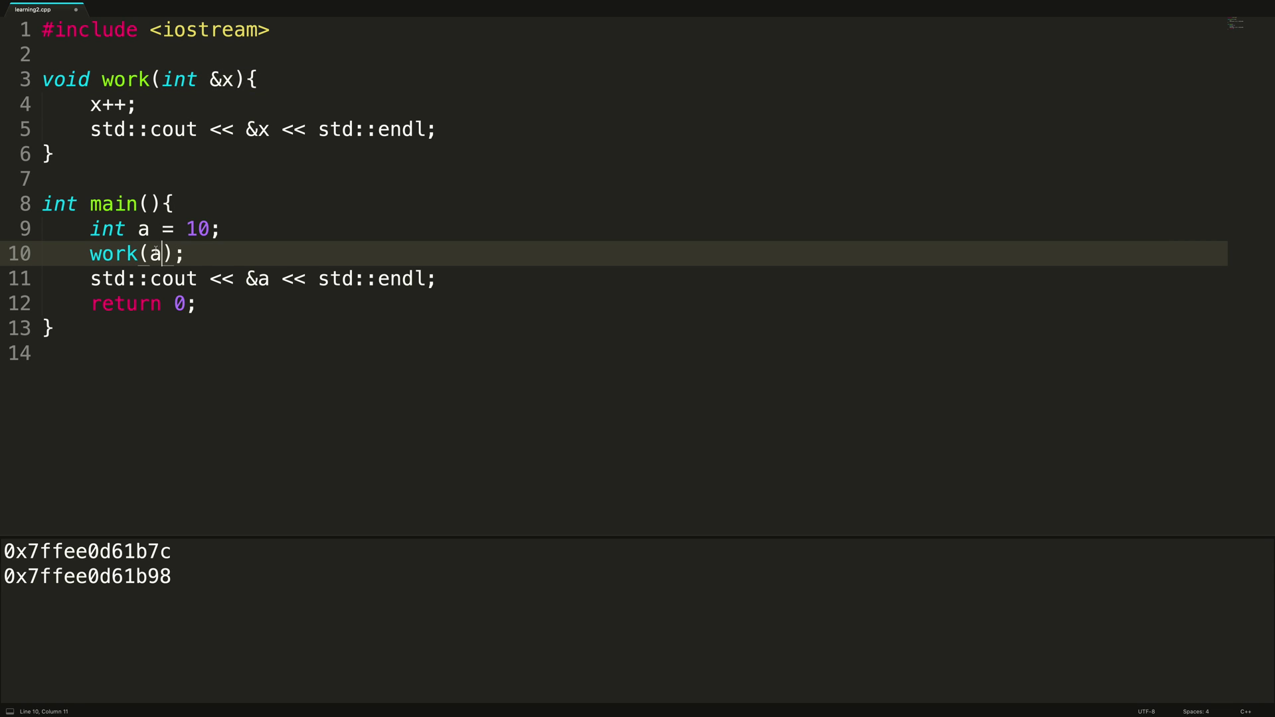
pyautogui.doubleClick(154, 254)
pyautogui.click(267, 74)
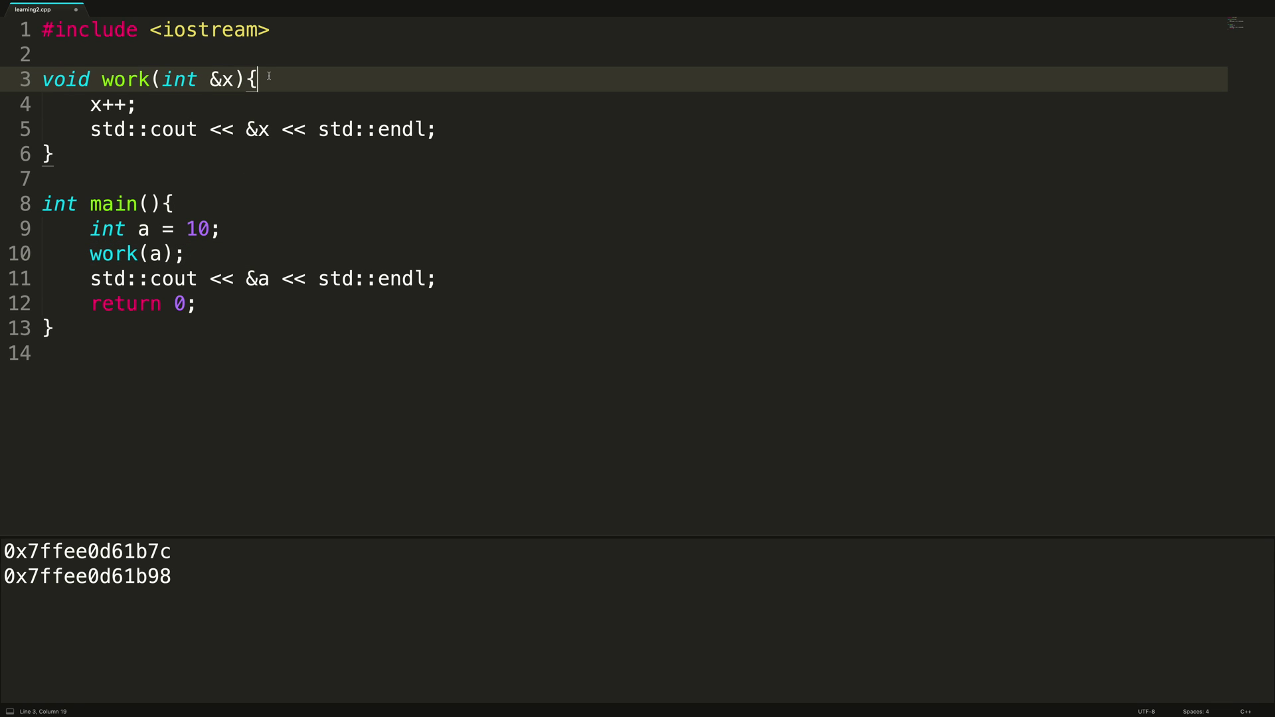
pyautogui.press('super+b')
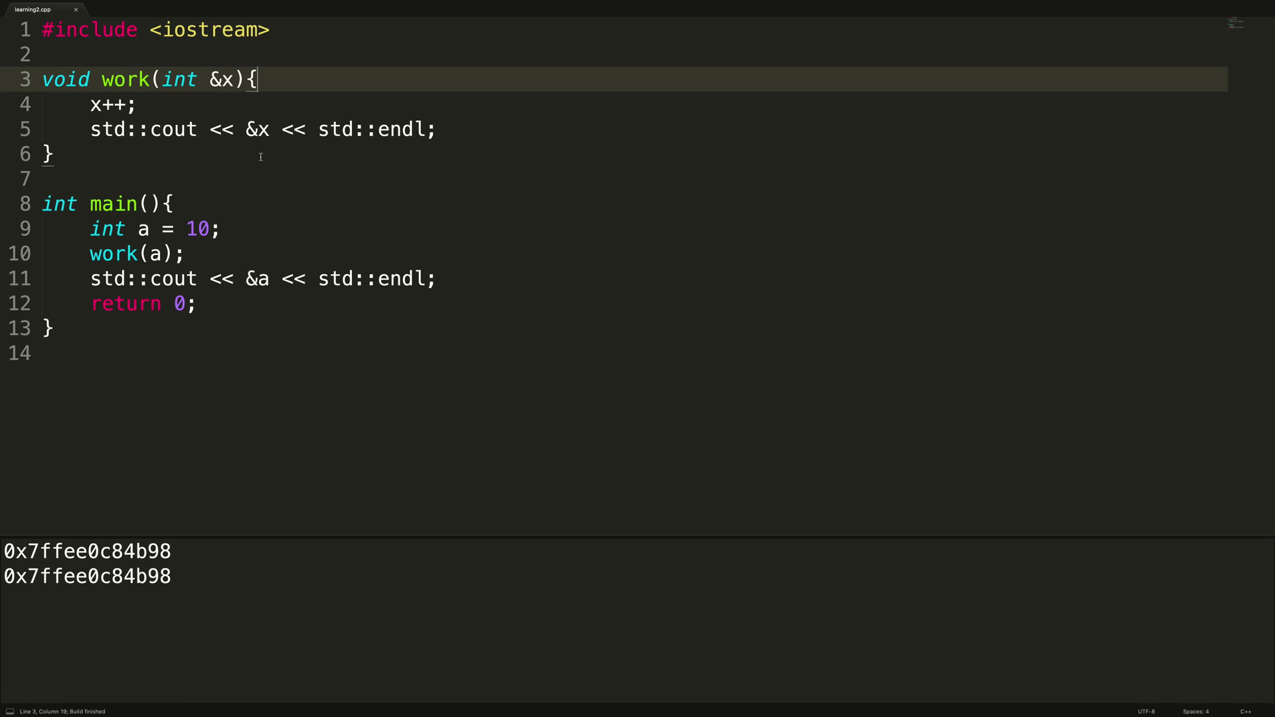
# Highlight the two identical printed addresses and the x++ increment
pyautogui.moveTo(220, 583); pyautogui.dragTo(199, 538)
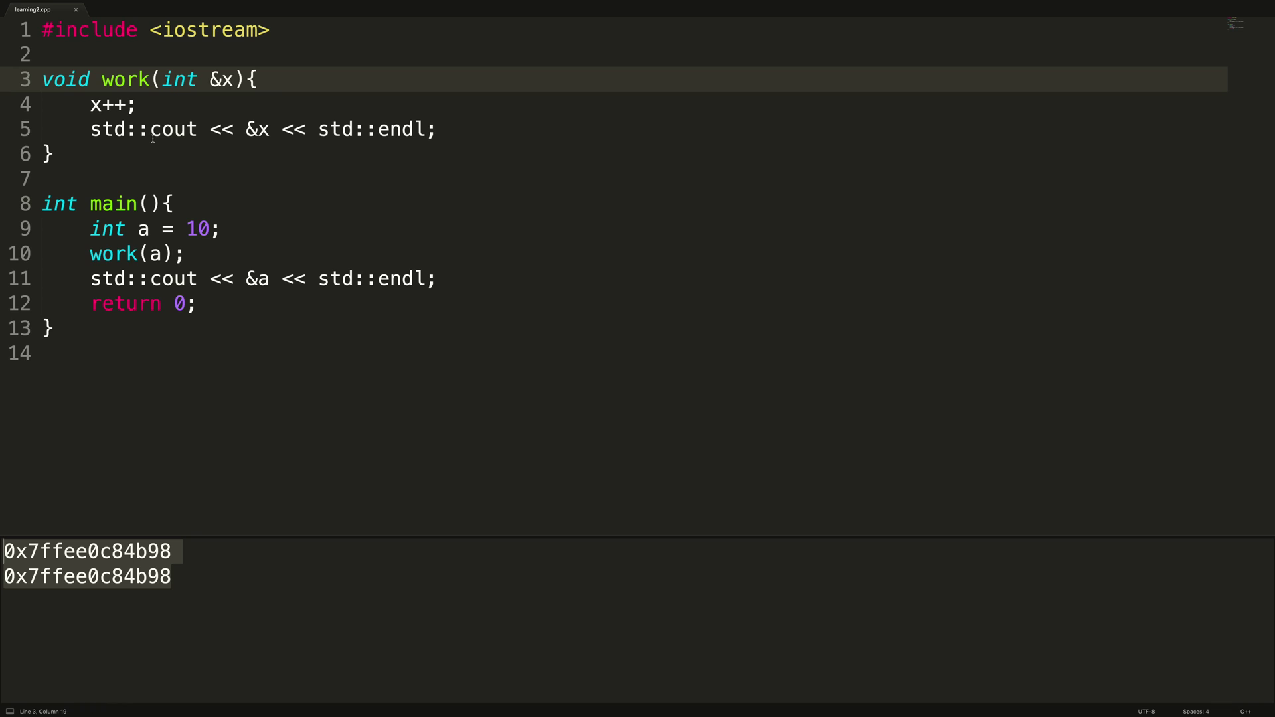
pyautogui.moveTo(138, 105); pyautogui.dragTo(91, 104)
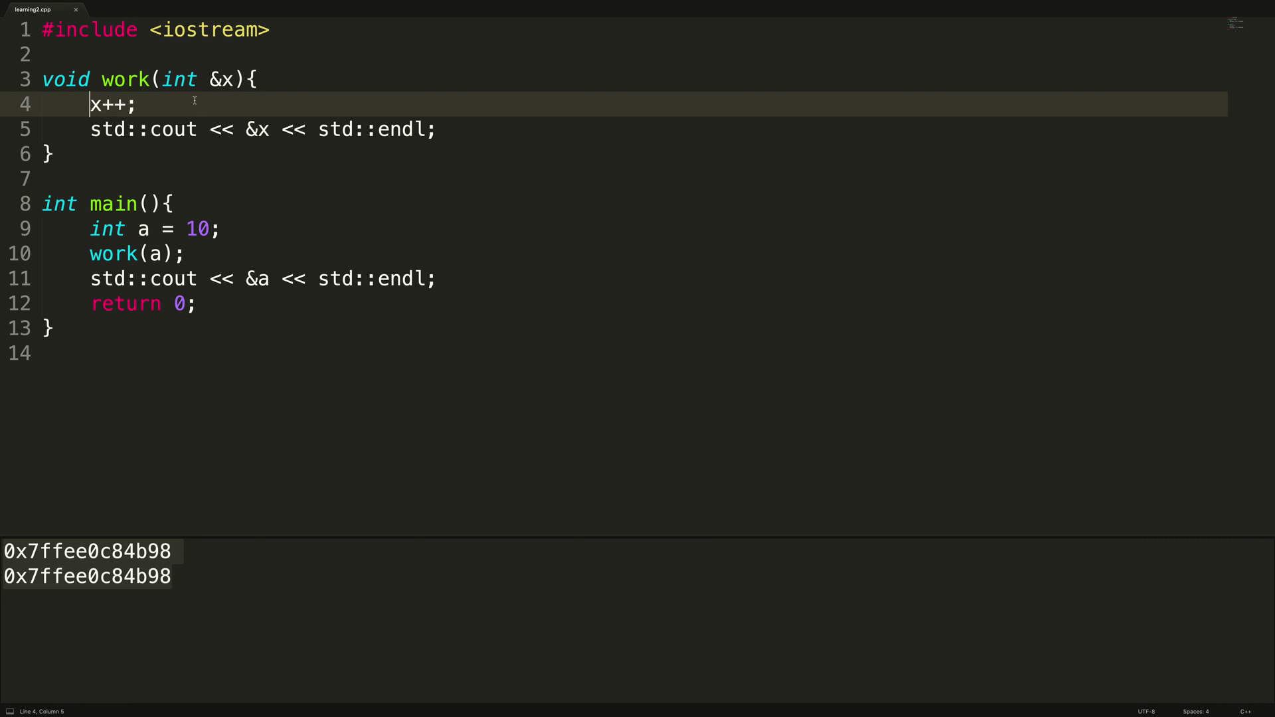
pyautogui.press('Down')
pyautogui.press('Down')
pyautogui.press('Down')
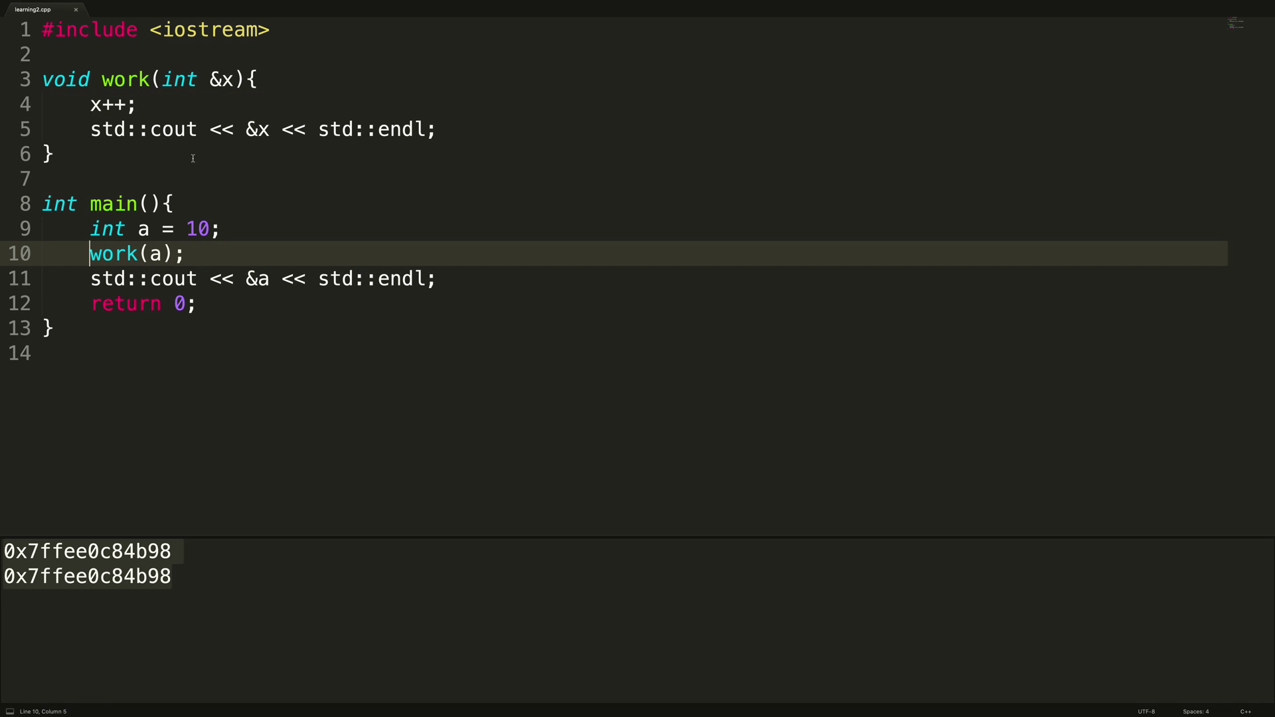
pyautogui.click(258, 130)
# Remove the & before x on line 5 and before a on line 11, then rebuild
pyautogui.press('BackSpace')
pyautogui.press('Down')
pyautogui.press('Down')
pyautogui.press('Down')
pyautogui.press('Down')
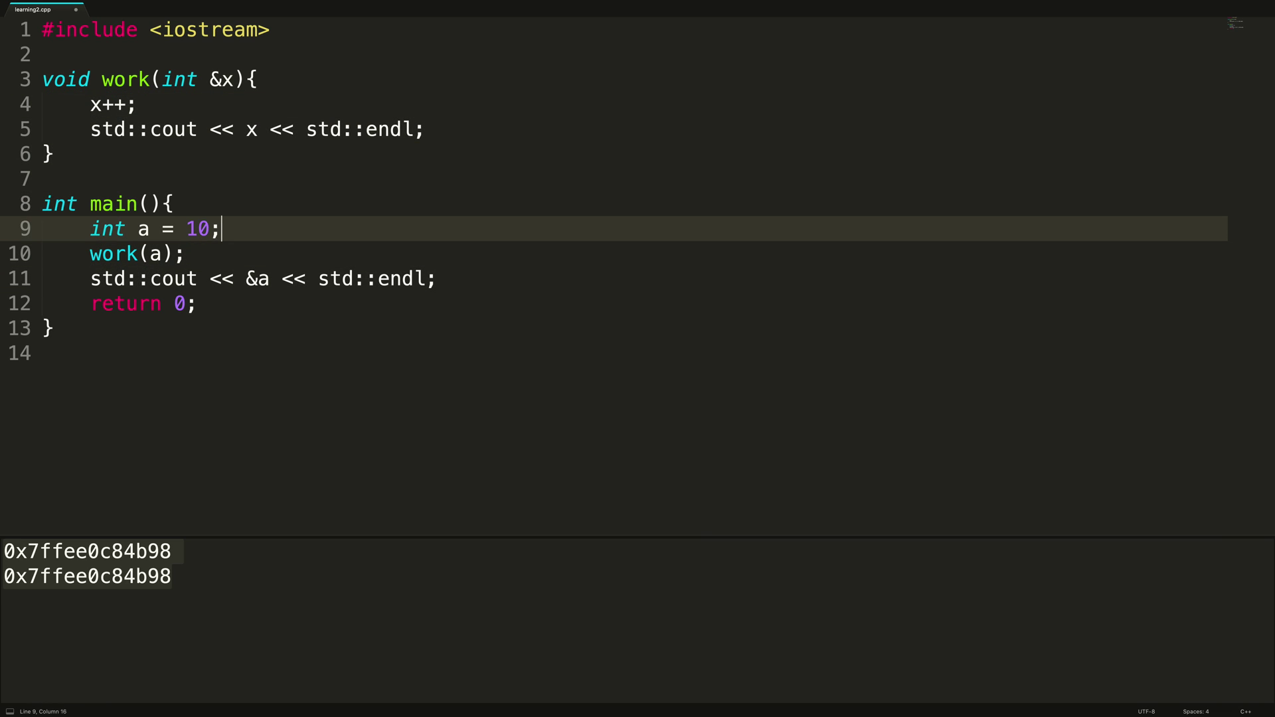
pyautogui.press('Down')
pyautogui.press('Down')
pyautogui.press('Right')
pyautogui.press('BackSpace')
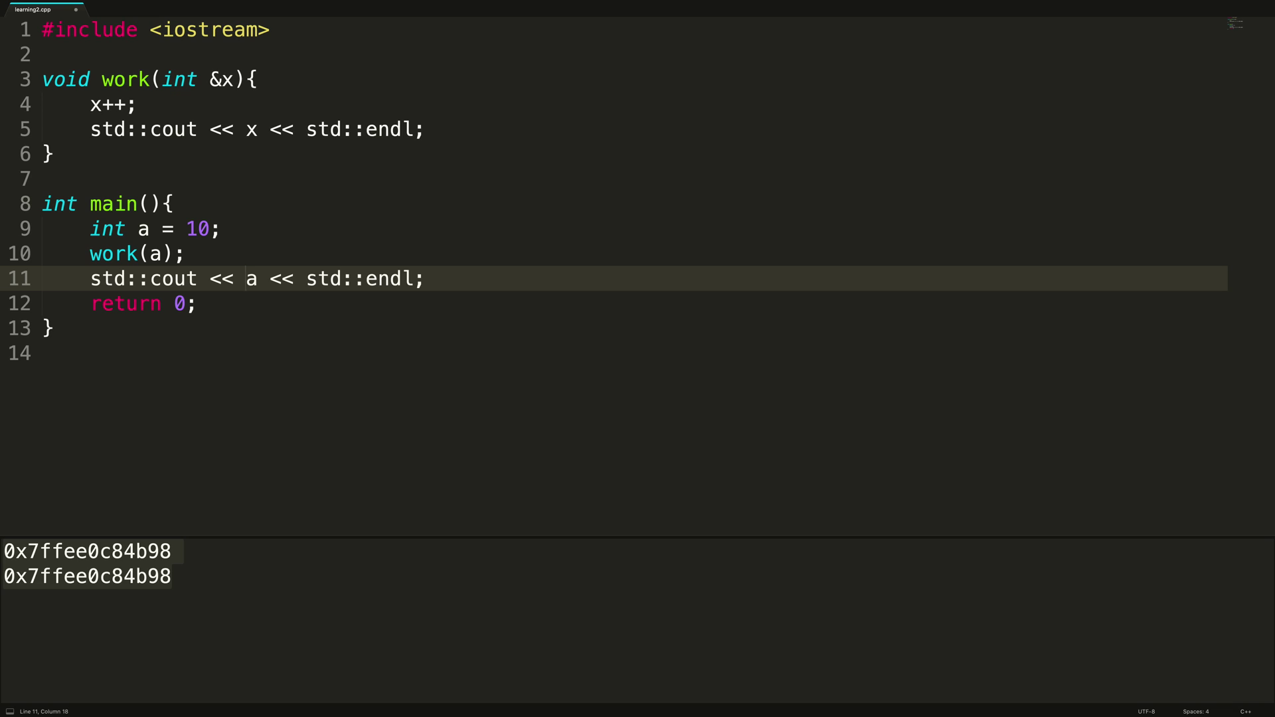
pyautogui.press('super+b')
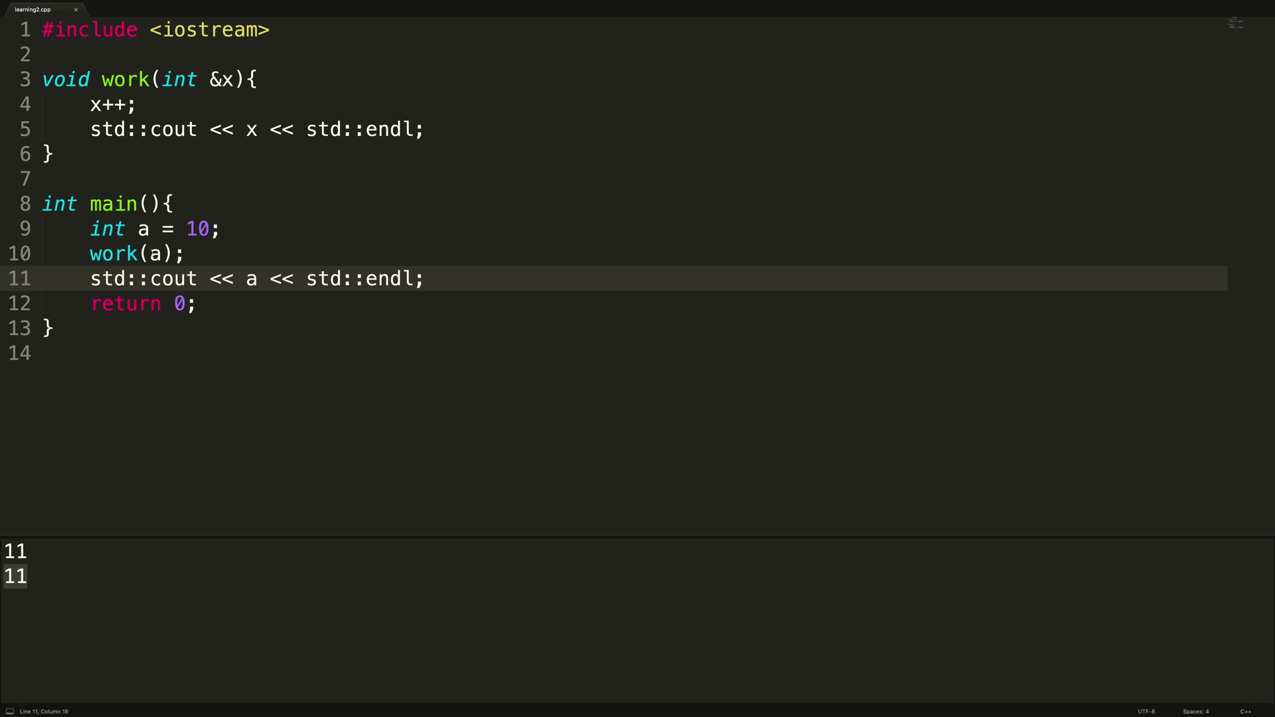
pyautogui.click(150, 254)
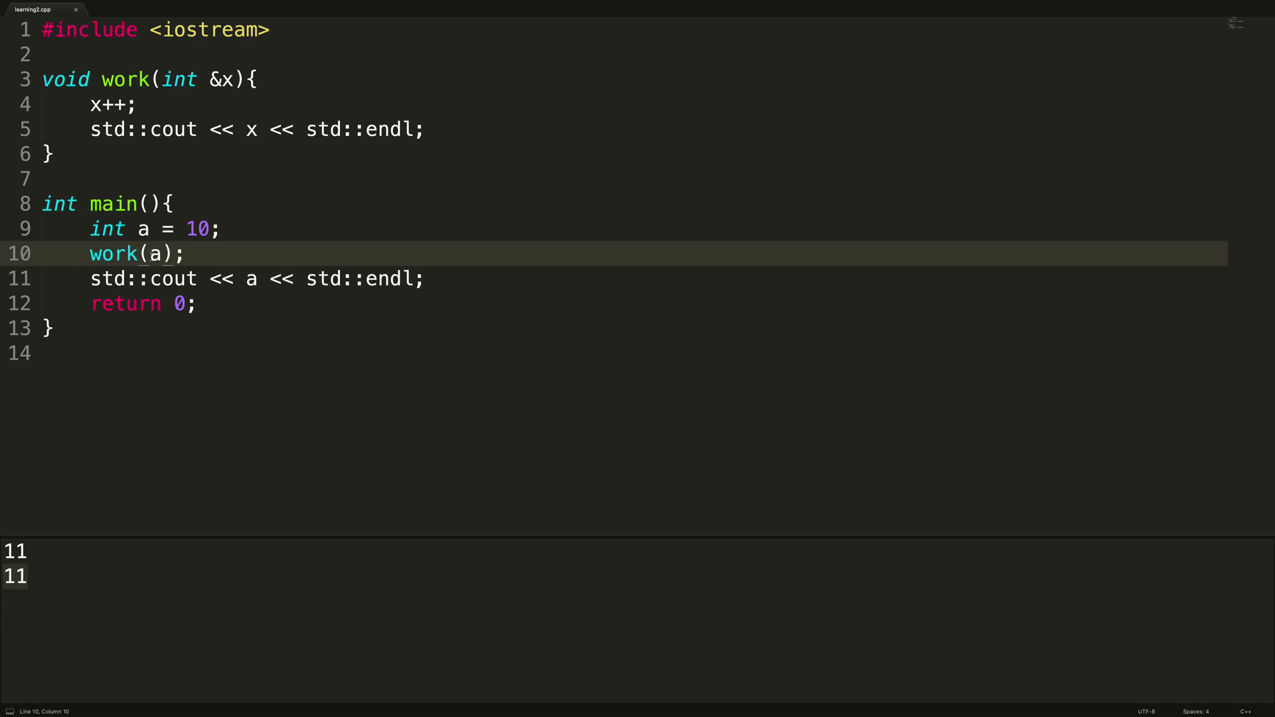
pyautogui.write('&')
# Declare pointer int *b = &a below line 9 and pass b to work instead of &a
pyautogui.press('Up')
pyautogui.press('Right')
pyautogui.press('Right')
pyautogui.press('Right')
pyautogui.press('Right')
pyautogui.press('Right')
pyautogui.press('Return')
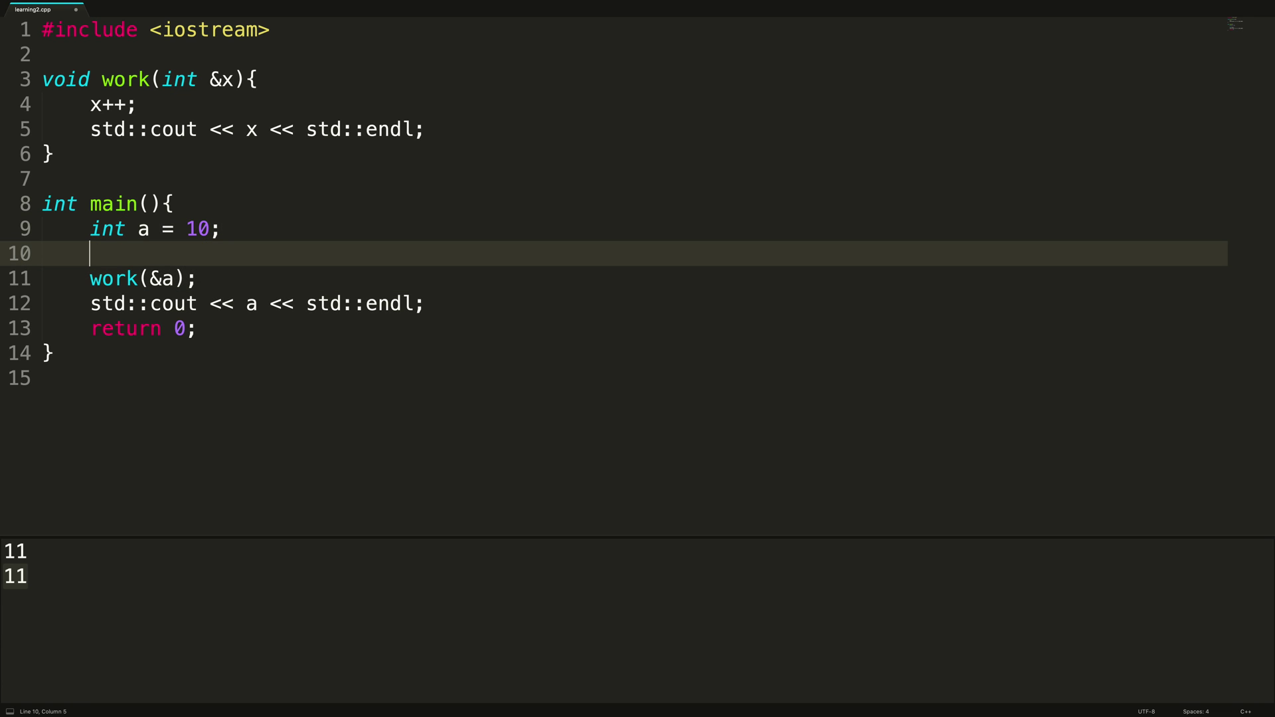
pyautogui.write('int ')
pyautogui.write('*b')
pyautogui.write(' = &a')
pyautogui.write(';')
pyautogui.press('Up')
pyautogui.press('Down')
pyautogui.press('Down')
pyautogui.press('Left')
pyautogui.press('Left')
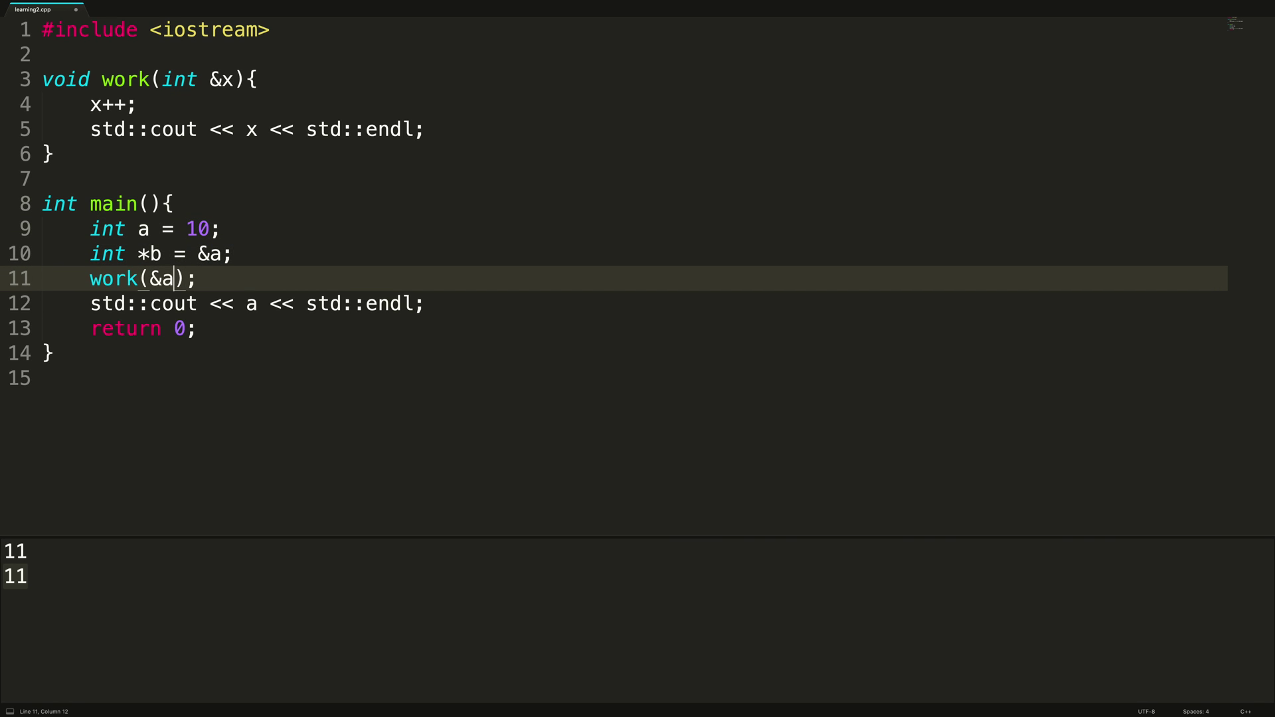
pyautogui.press('BackSpace')
pyautogui.press('BackSpace')
pyautogui.write('b')
# Change work's parameter from int &x to int *x
pyautogui.press('Up')
pyautogui.press('Up')
pyautogui.press('Up')
pyautogui.press('Up')
pyautogui.press('Up')
pyautogui.press('Up')
pyautogui.press('Up')
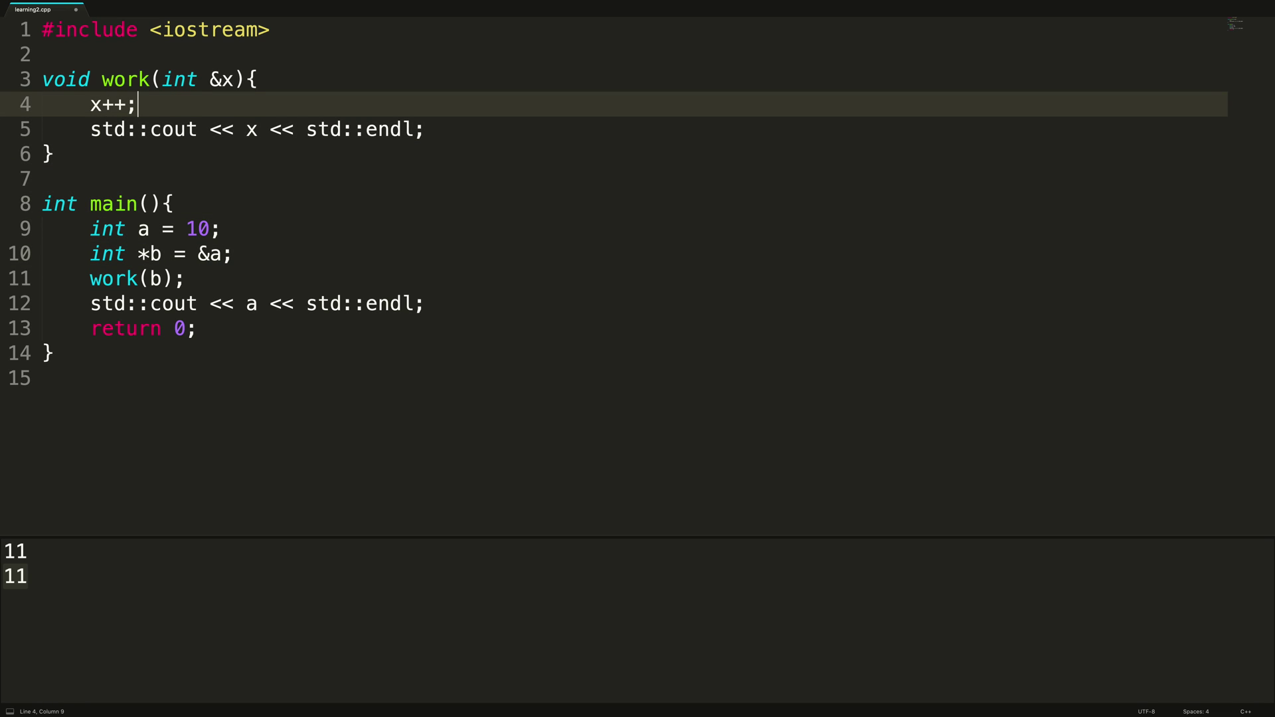
pyautogui.press('Up')
pyautogui.press('Right')
pyautogui.press('Right')
pyautogui.press('Right')
pyautogui.press('Right')
pyautogui.press('Right')
pyautogui.press('Right')
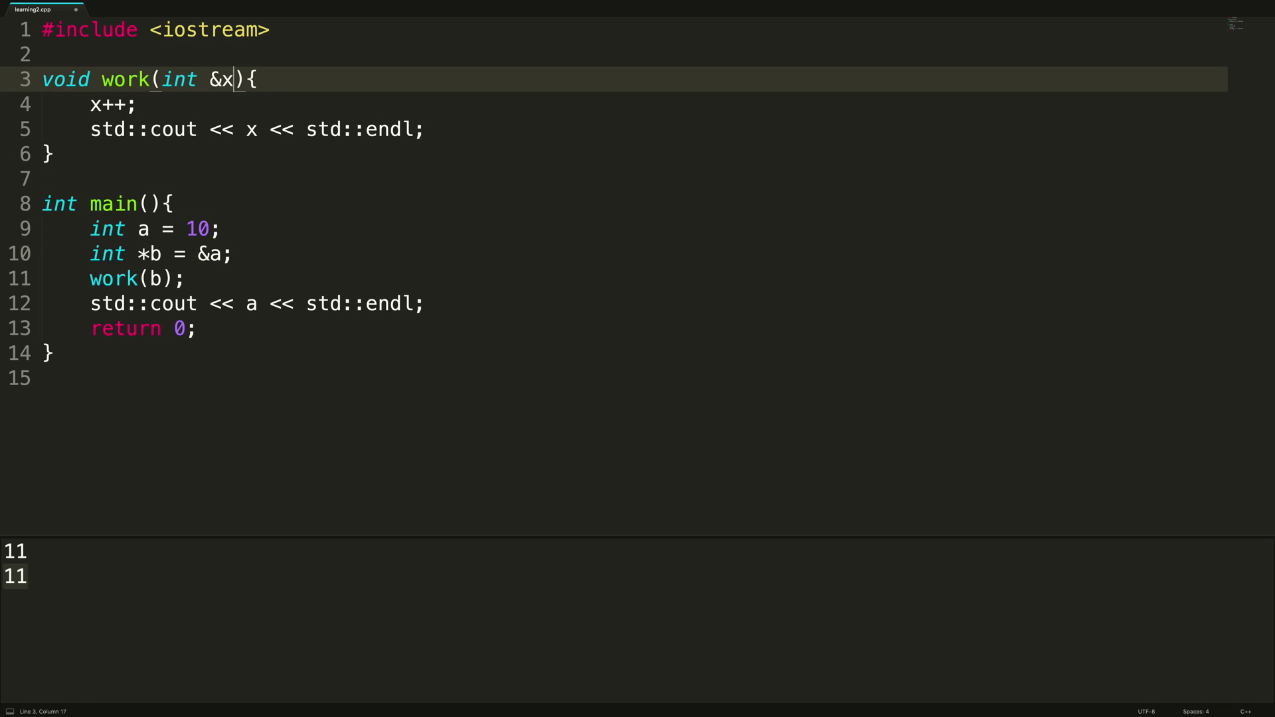
pyautogui.press('BackSpace')
pyautogui.write('*')
pyautogui.hotkey('shift', 'Left')
pyautogui.press('Right')
# Dereference x as *x in the increment on line 4 and the print on line 5
pyautogui.press('Down')
pyautogui.press('Left')
pyautogui.press('Left')
pyautogui.press('Left')
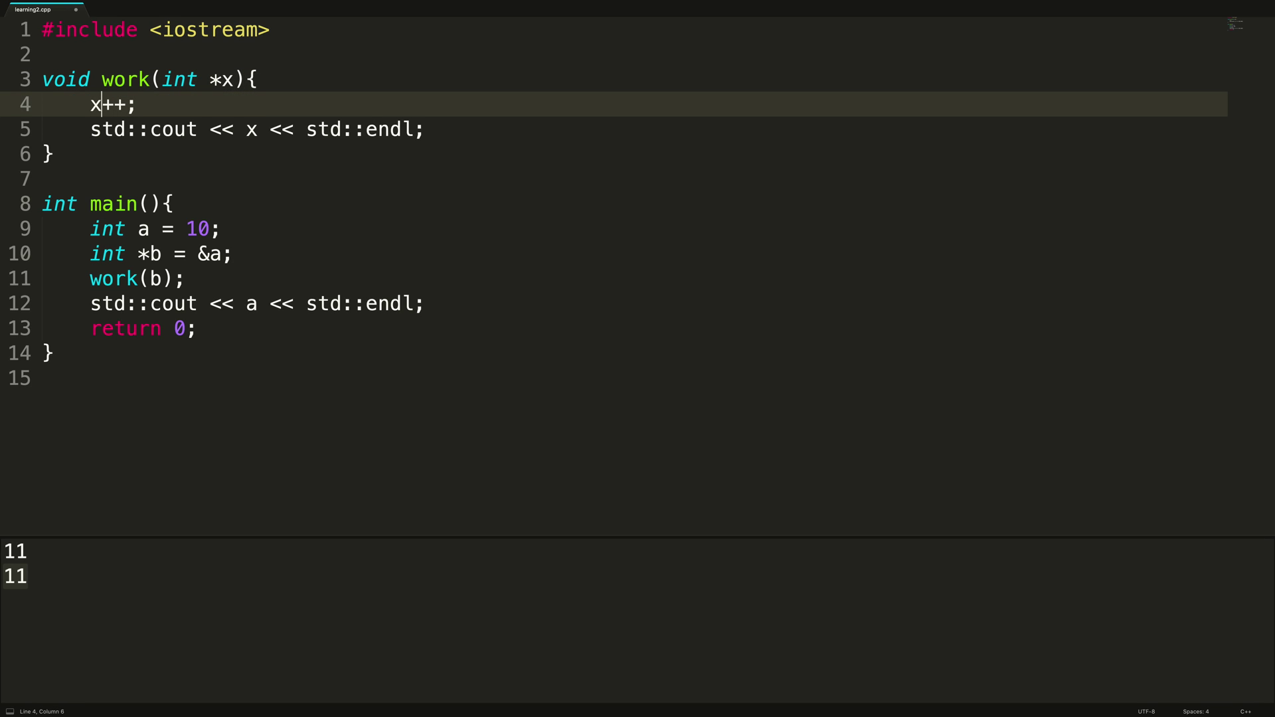
pyautogui.press('Left')
pyautogui.write('*')
pyautogui.press('Down')
pyautogui.press('Down')
pyautogui.press('Down')
pyautogui.press('Up')
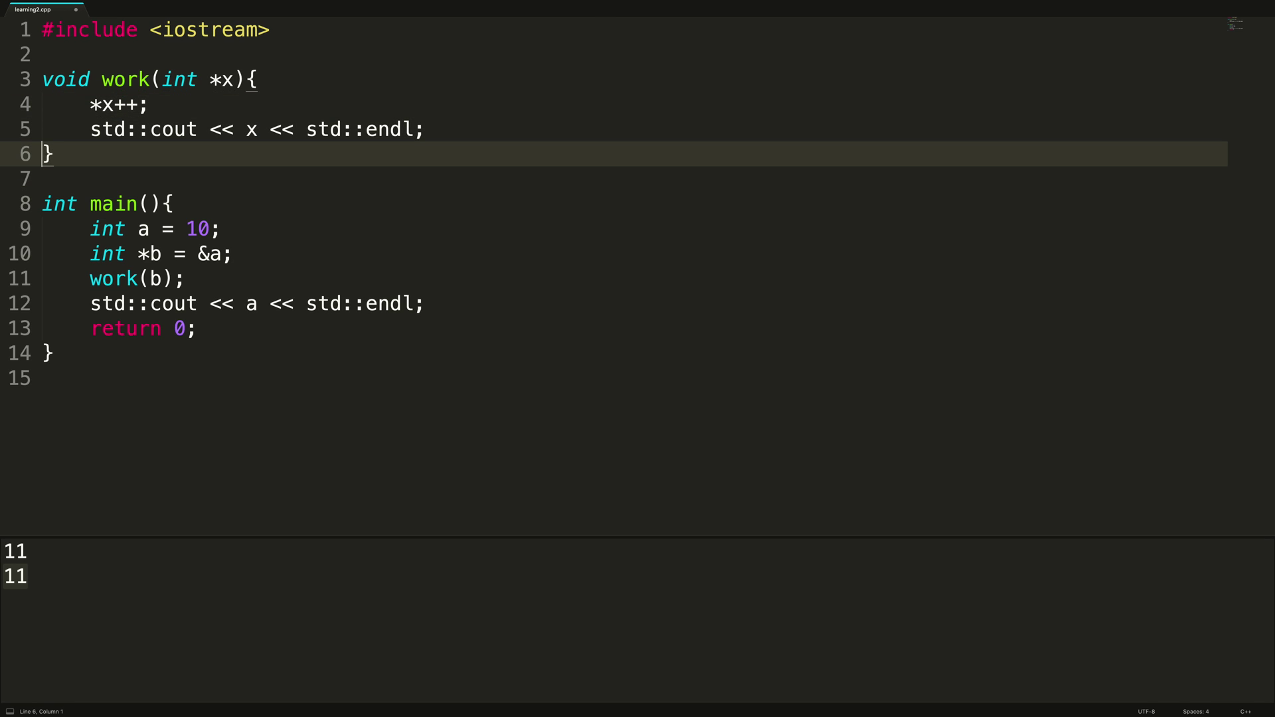
pyautogui.press('Up')
pyautogui.press('Right')
pyautogui.press('Right')
pyautogui.press('Right')
pyautogui.press('Right')
pyautogui.press('Right')
pyautogui.press('Right')
pyautogui.press('Right')
pyautogui.press('Right')
pyautogui.press('Right')
pyautogui.press('Right')
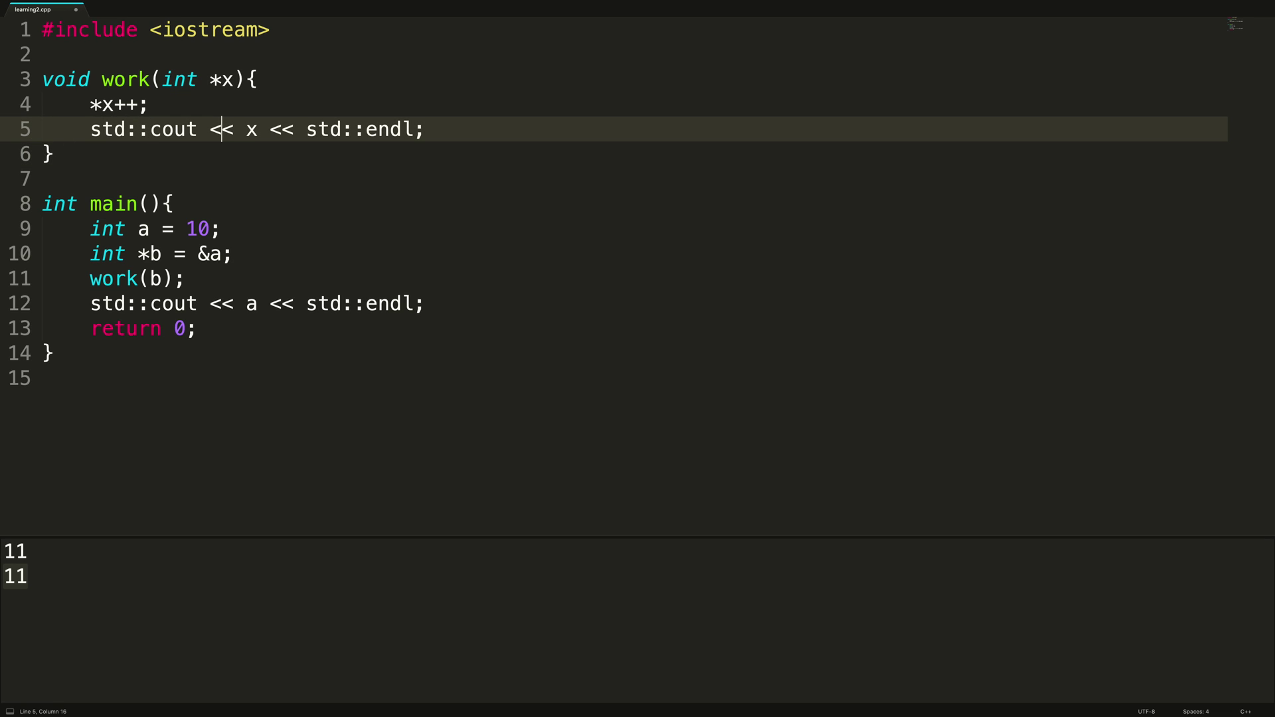
pyautogui.press('Right')
pyautogui.press('Right')
pyautogui.write('*')
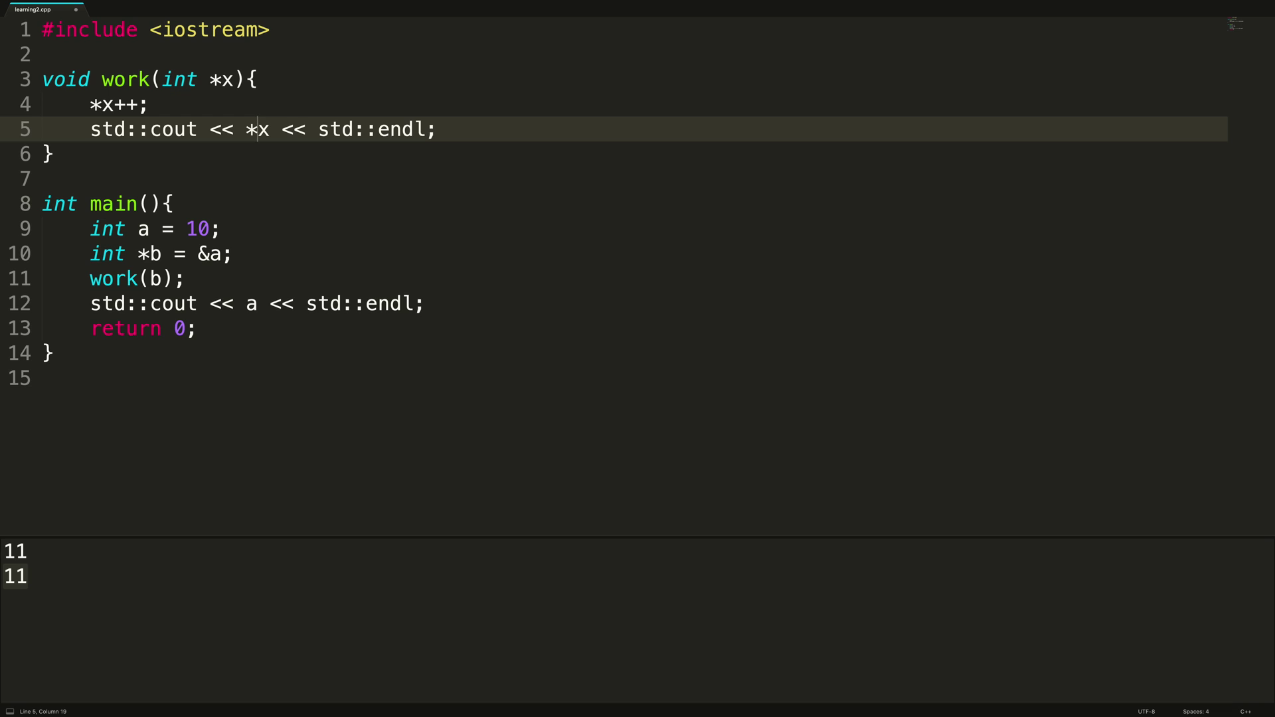
# Highlight main's body, then build, getting the unused-result warning and output 0 and 10
pyautogui.press('Down')
pyautogui.press('Down')
pyautogui.press('Down')
pyautogui.press('Down')
pyautogui.press('Up')
pyautogui.hotkey('shift', 'Down')
pyautogui.hotkey('shift', 'Down')
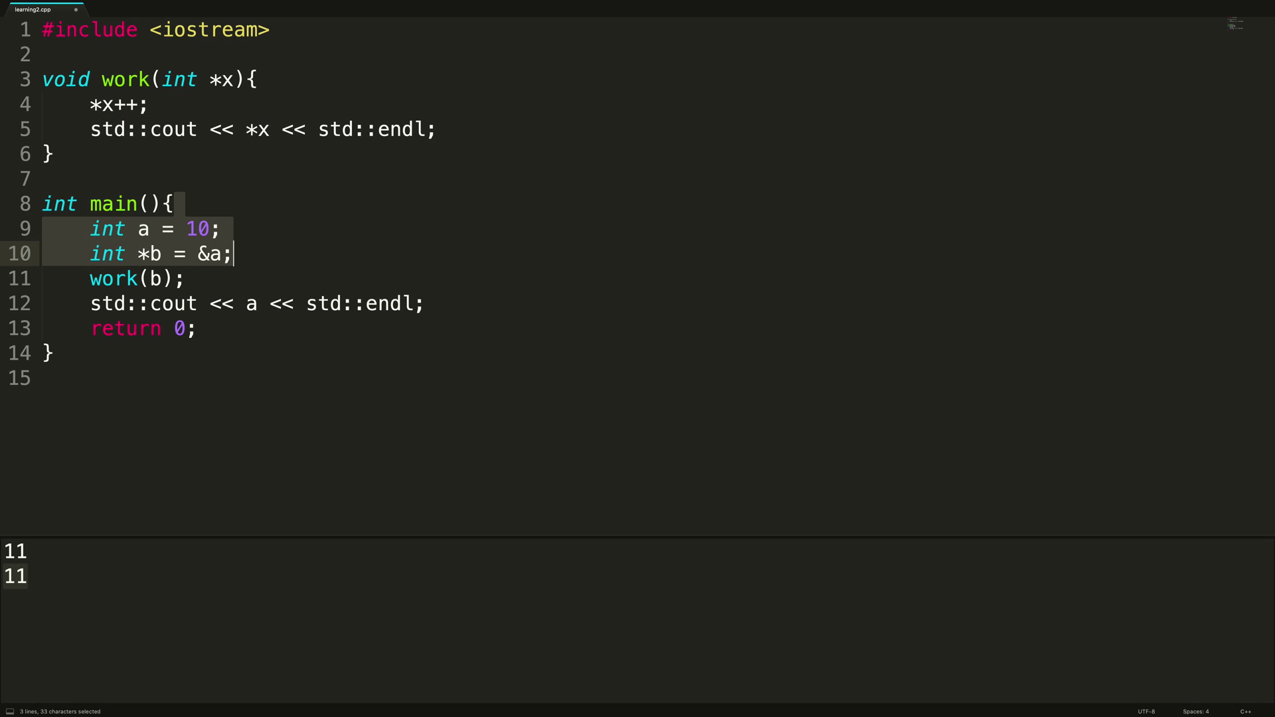
pyautogui.hotkey('shift', 'Down')
pyautogui.hotkey('shift', 'Down')
pyautogui.press('Up')
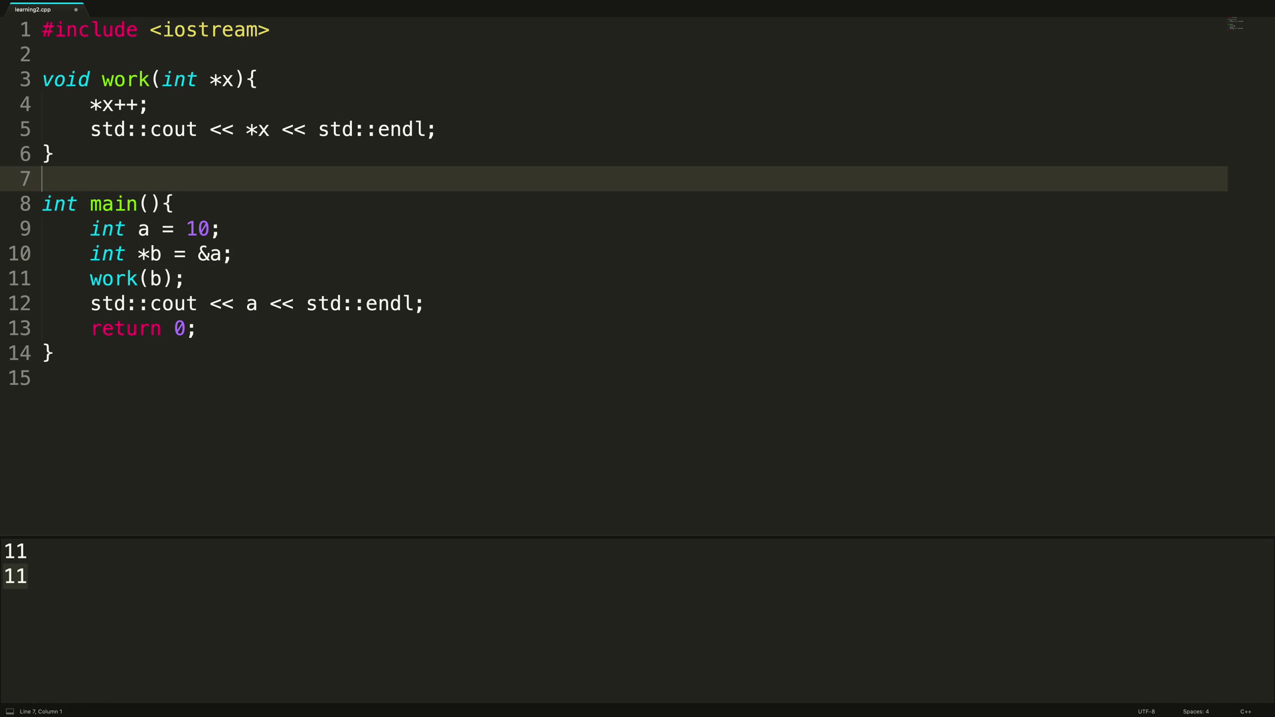
pyautogui.hotkey('ctrl', 'b')
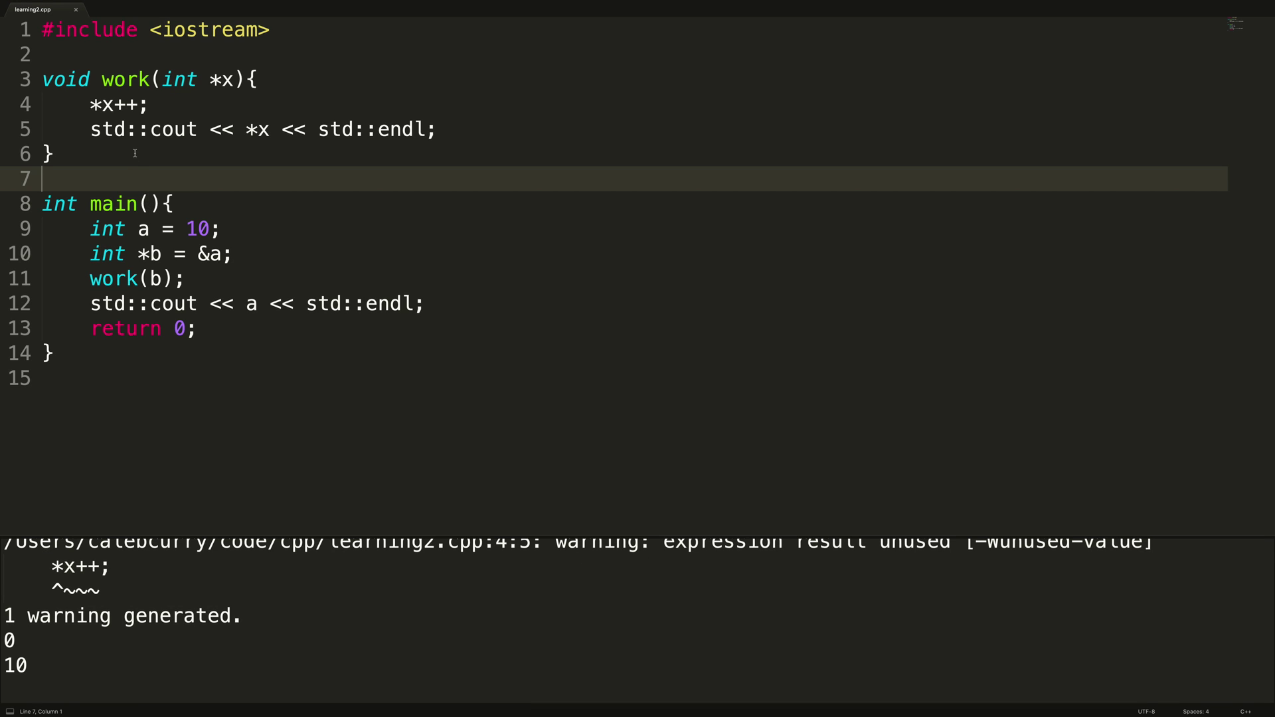
# Rewrite line 4's increment as (*x)++; and rebuild
pyautogui.click(116, 105)
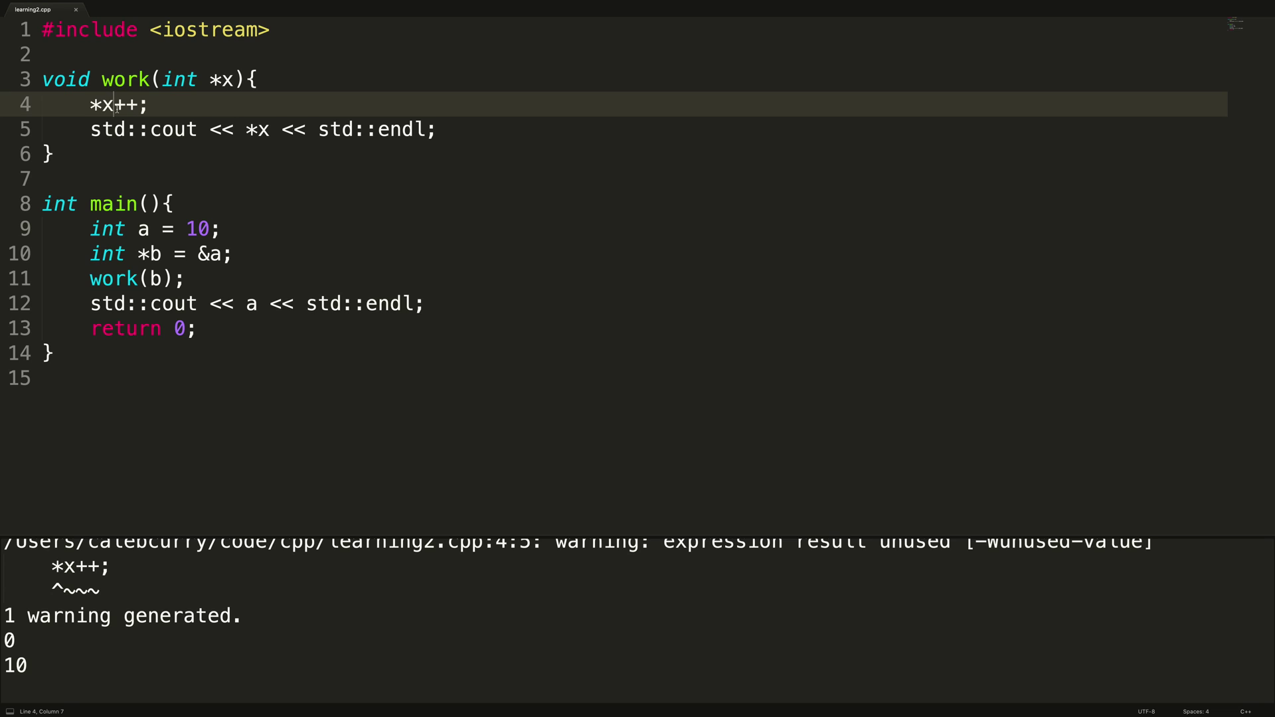
pyautogui.write(')')
pyautogui.press('Left')
pyautogui.press('Left')
pyautogui.write('(')
pyautogui.press('super+b')
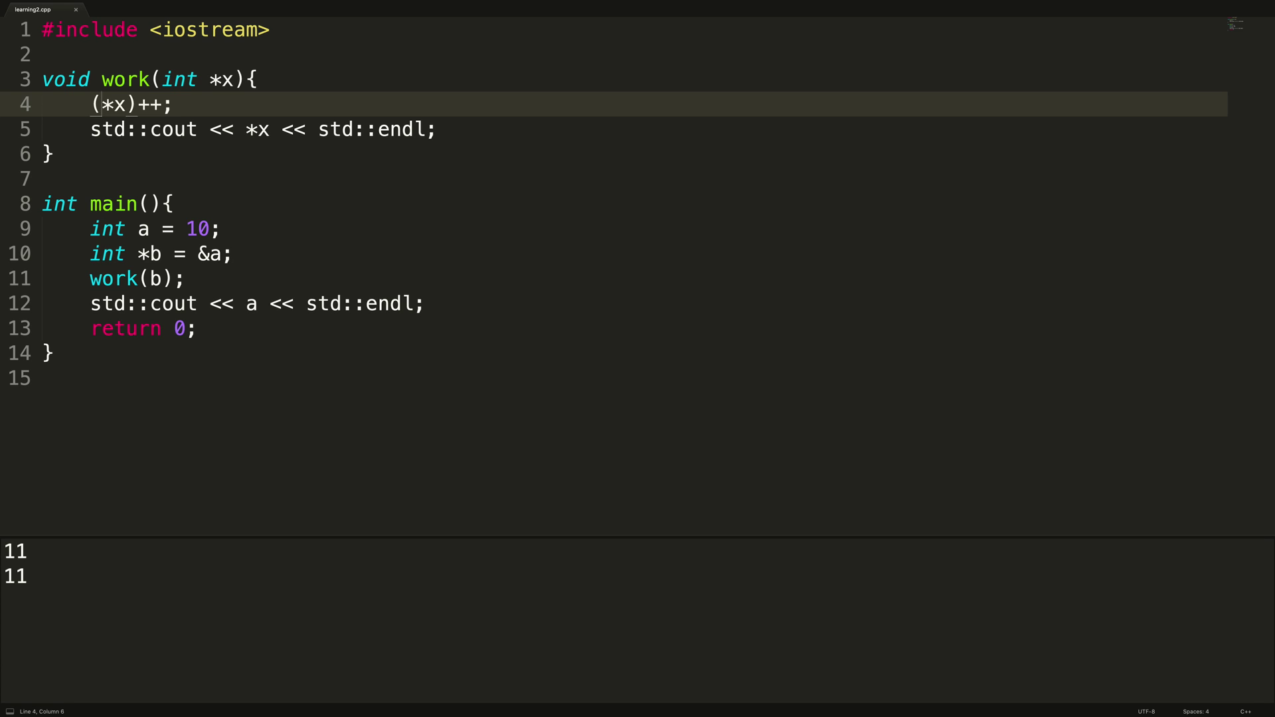
# Undo back to the int &x version without pointer b, calling work(a), and rebuild
pyautogui.hotkey('ctrl', 'z')
pyautogui.hotkey('ctrl', 'z')
pyautogui.hotkey('ctrl', 'z')
pyautogui.hotkey('ctrl', 'z')
pyautogui.hotkey('ctrl', 'z')
pyautogui.hotkey('ctrl', 'z')
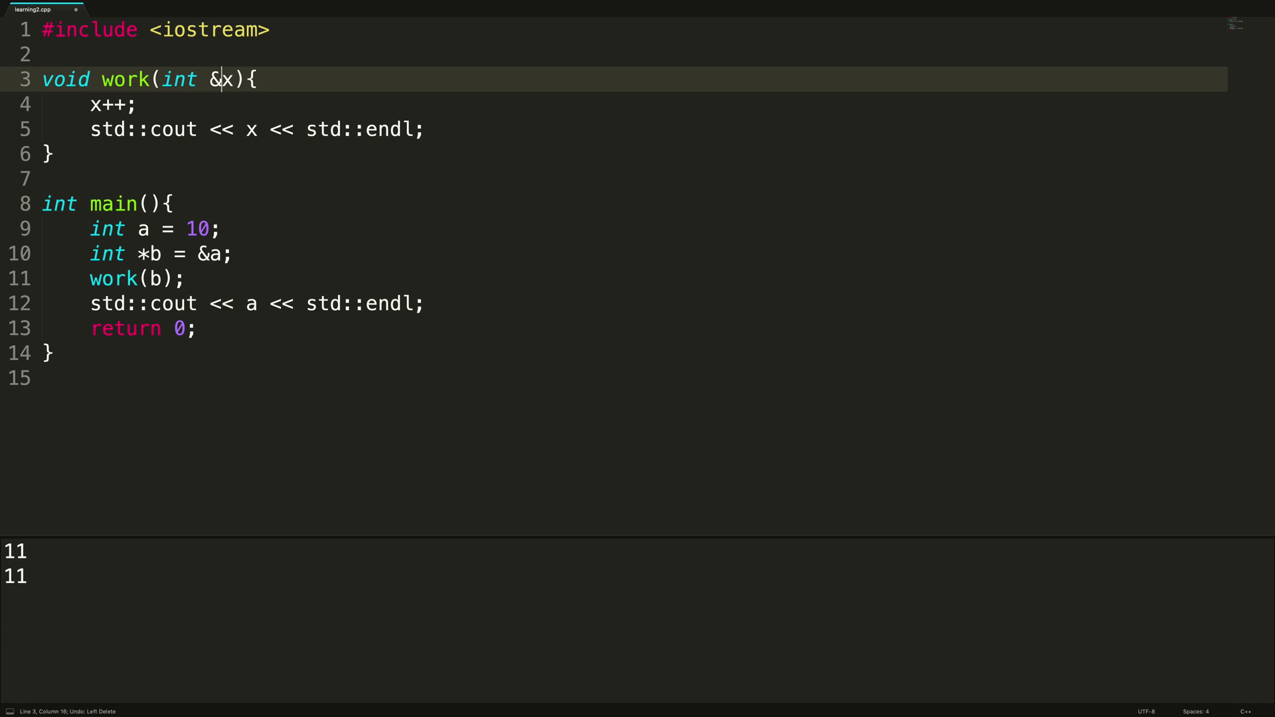
pyautogui.hotkey('ctrl', 'z')
pyautogui.hotkey('ctrl', 'z')
pyautogui.hotkey('ctrl', 'z')
pyautogui.hotkey('ctrl', 'z')
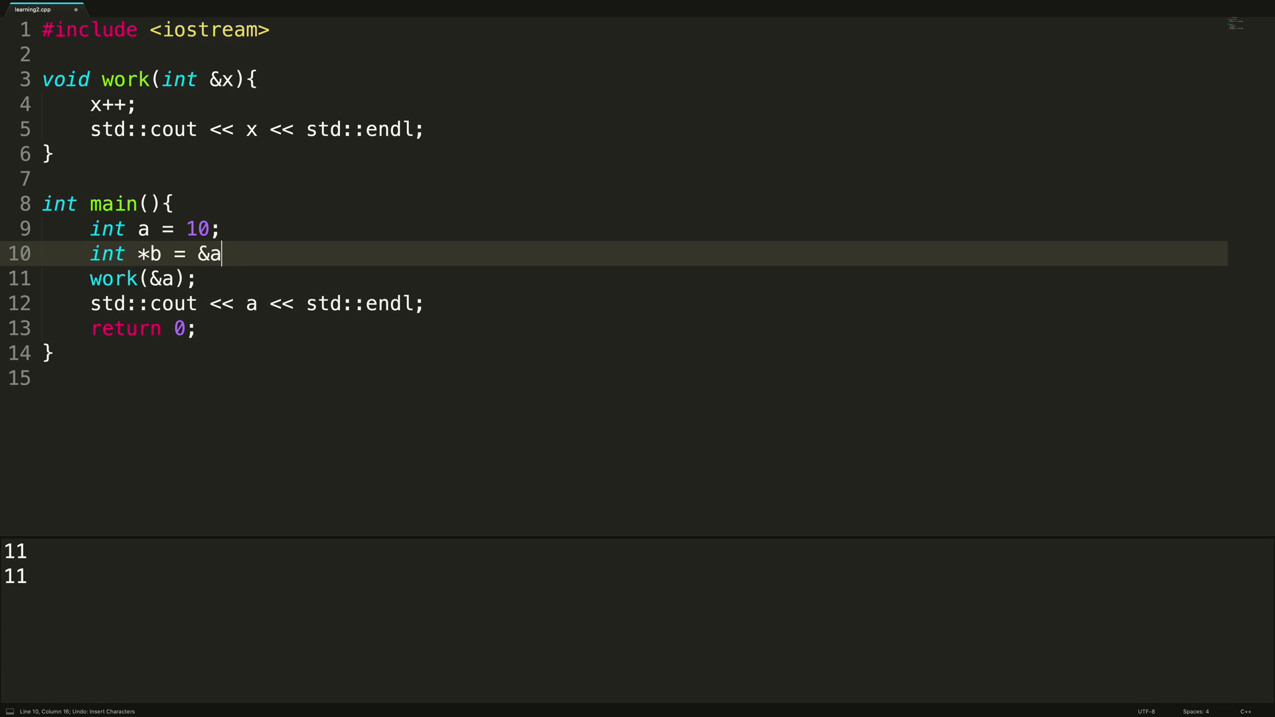
pyautogui.hotkey('ctrl', 'z')
pyautogui.hotkey('ctrl', 'z')
pyautogui.hotkey('ctrl', 'z')
pyautogui.hotkey('ctrl', 'z')
pyautogui.hotkey('ctrl', 'z')
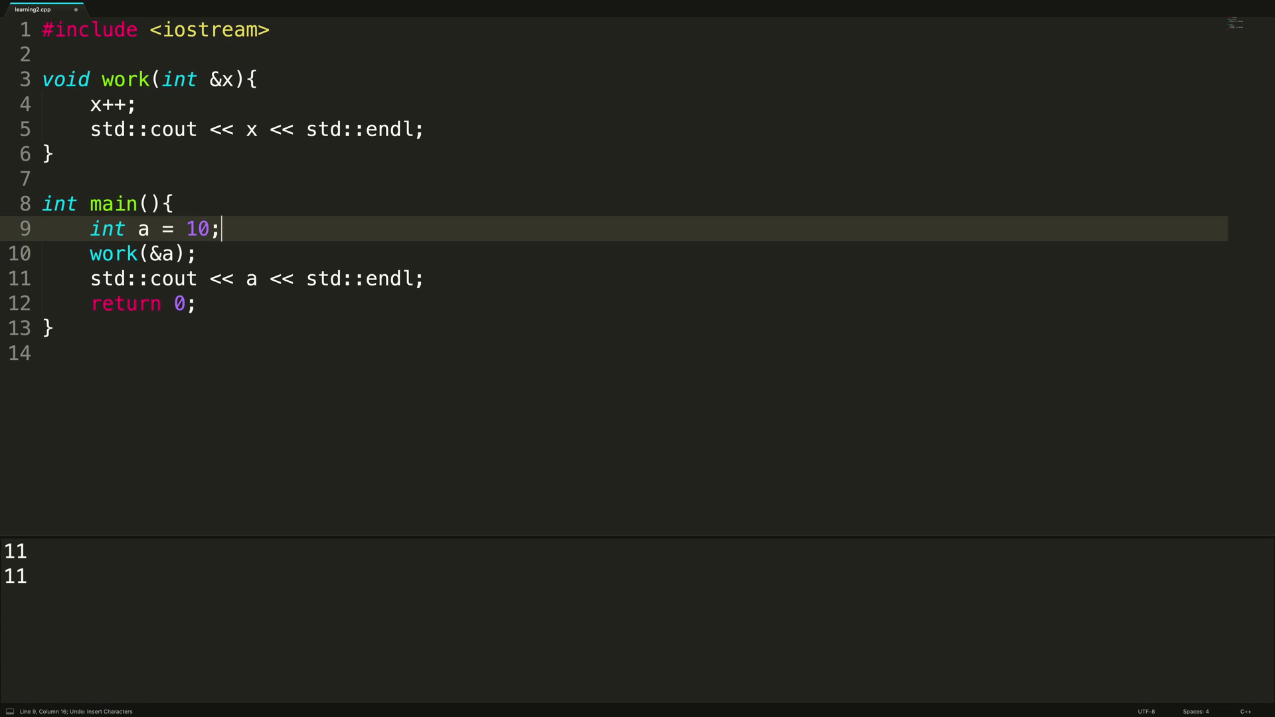
pyautogui.hotkey('ctrl', 'z')
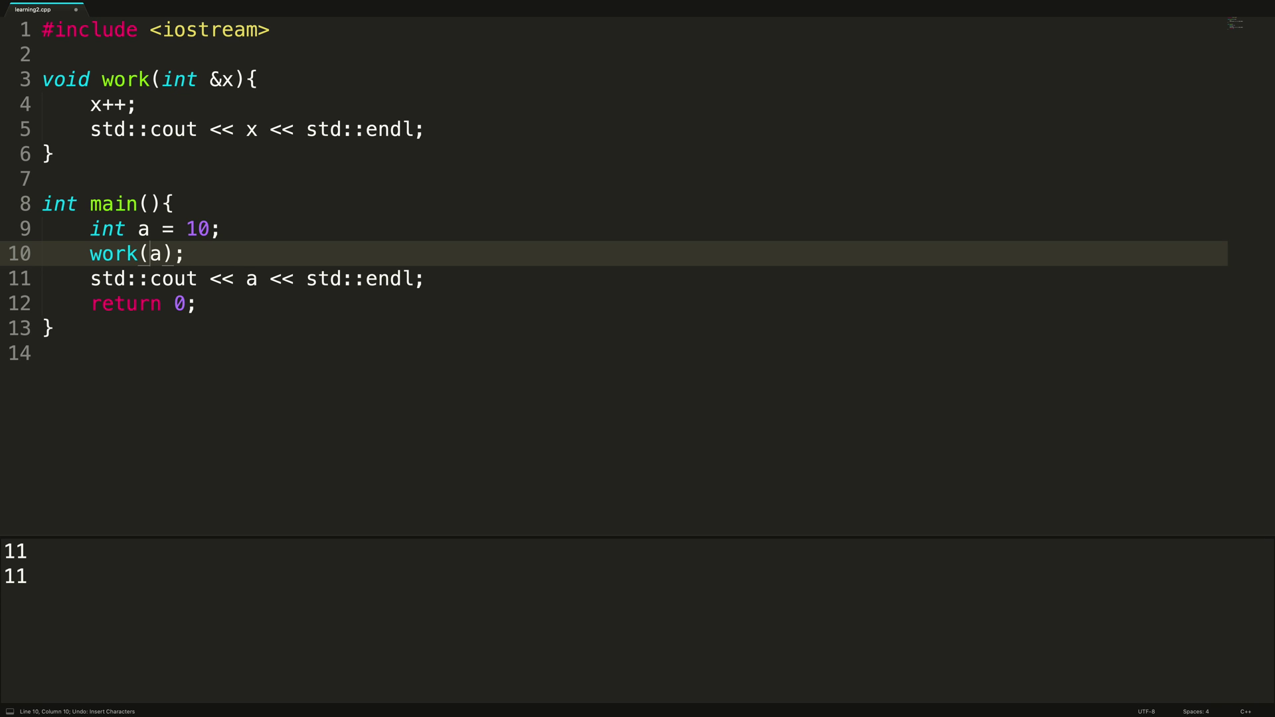
pyautogui.hotkey('ctrl', 'b')
pyautogui.press('Up')
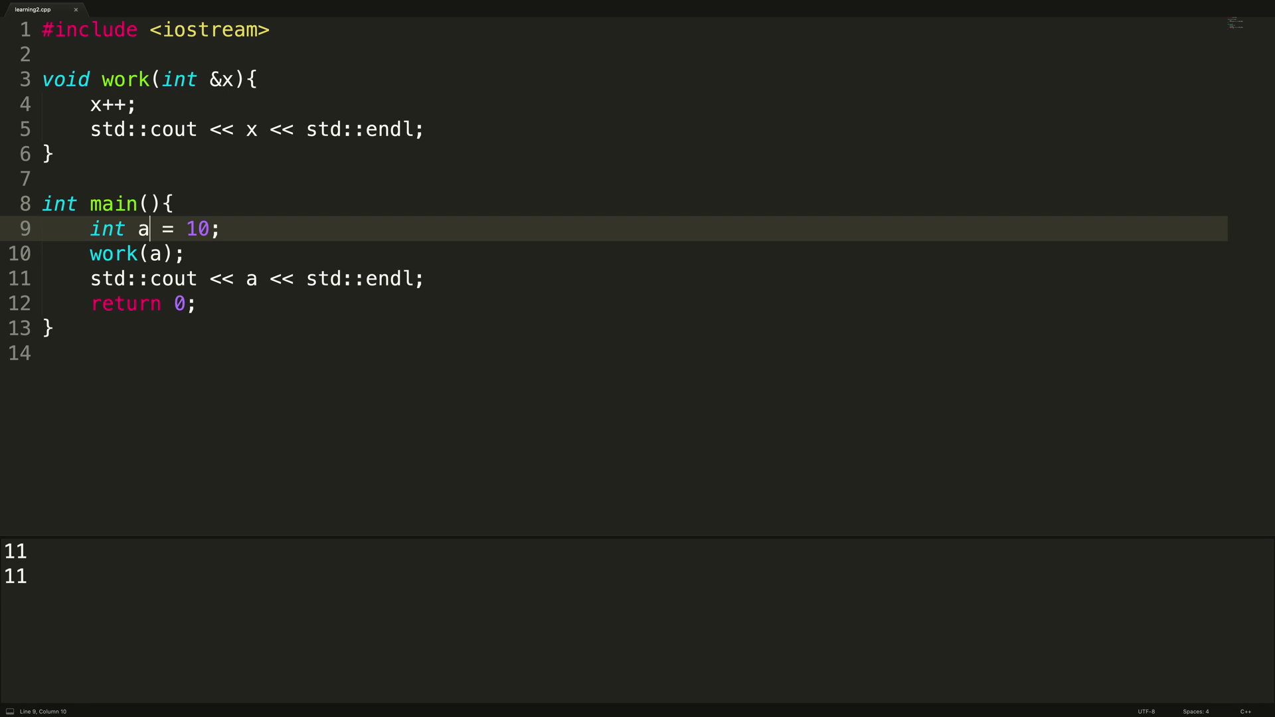
pyautogui.press('Right')
pyautogui.press('Right')
pyautogui.press('Right')
pyautogui.press('Right')
pyautogui.press('Right')
pyautogui.press('Right')
# Replace main's int a declaration with std::vector<int> data = {1, 2, 3, 4, 5}
pyautogui.hotkey('shift', 'Up')
pyautogui.press('BackSpace')
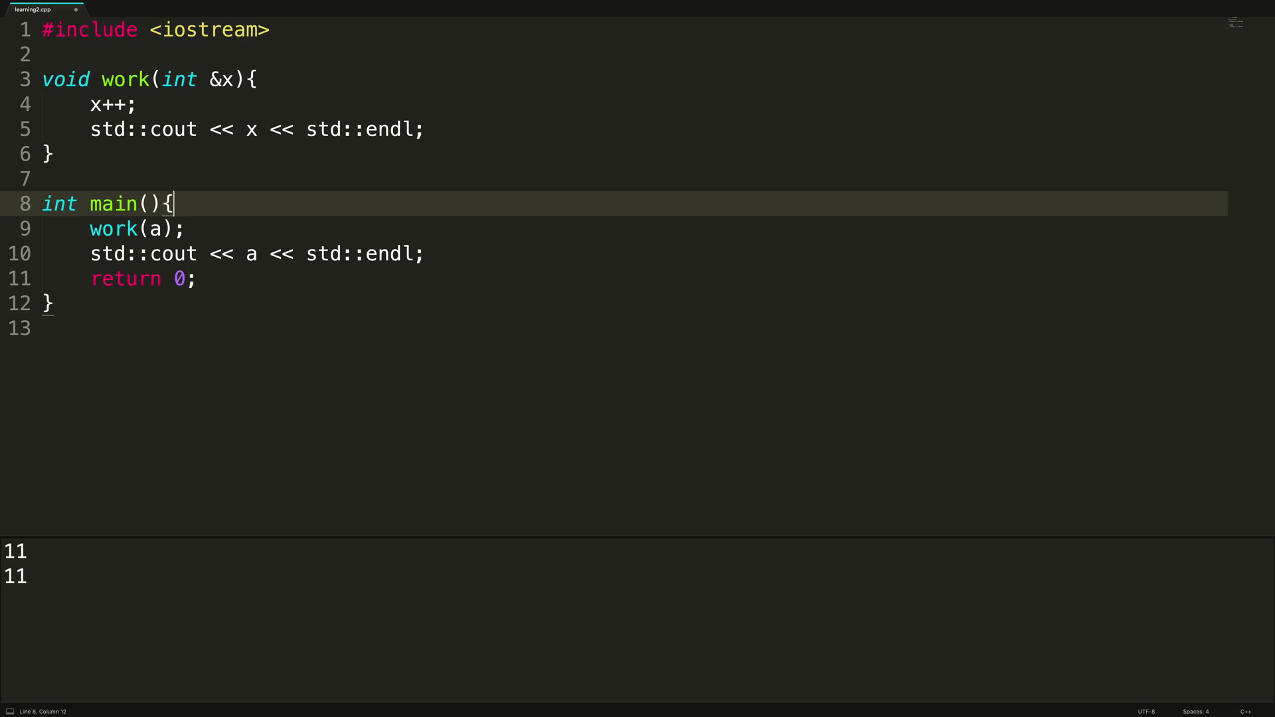
pyautogui.press('Return')
pyautogui.write('std::vec')
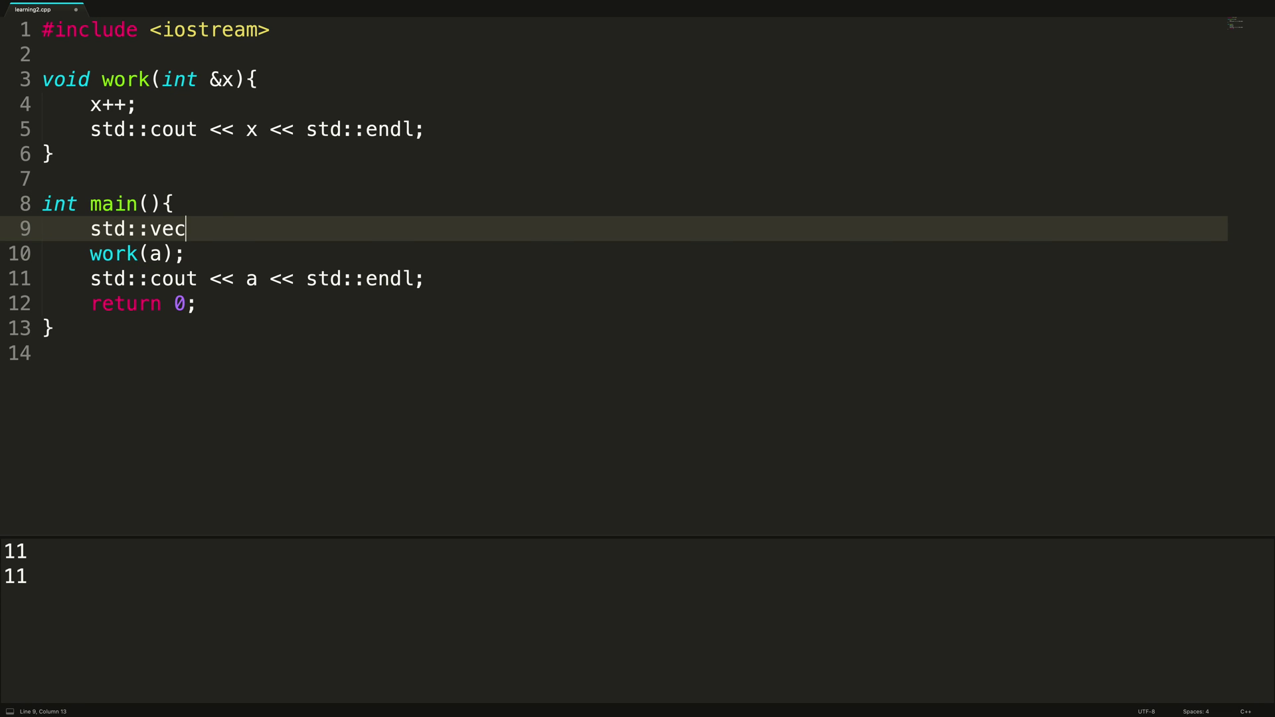
pyautogui.write('tor<int> d')
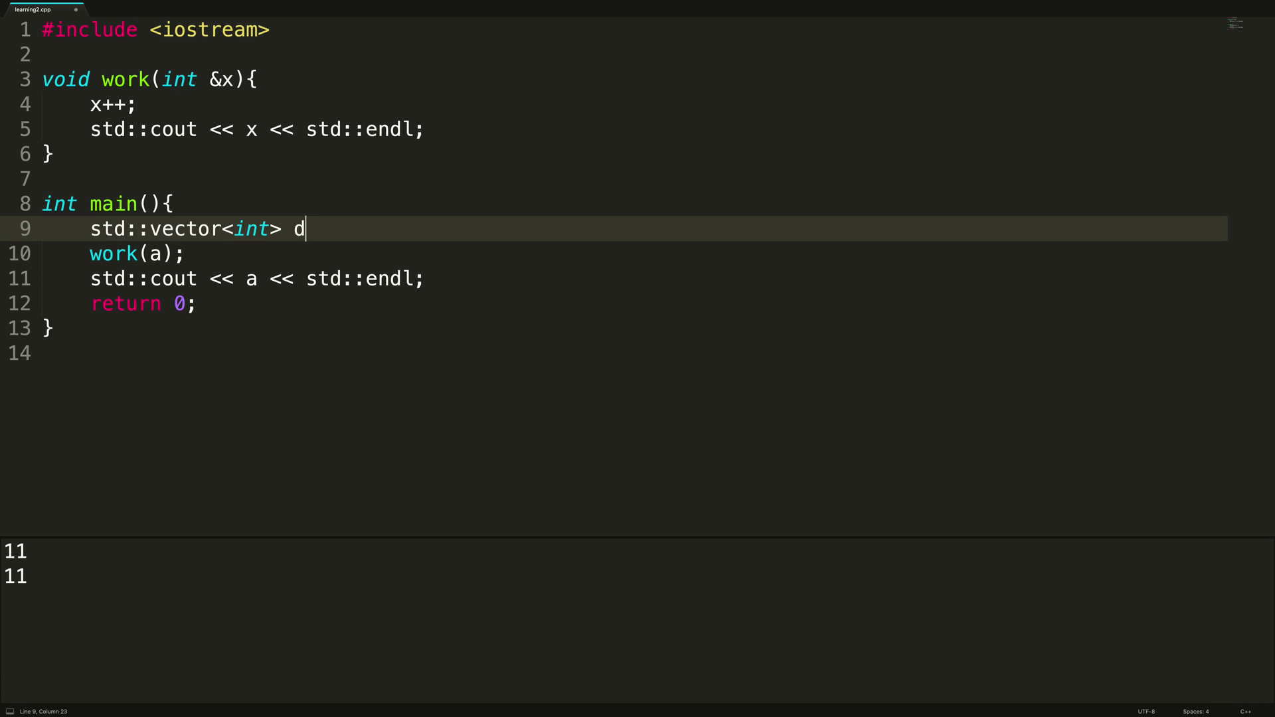
pyautogui.write('ata = {}')
pyautogui.press('Left')
pyautogui.write('1, 2, 3, 4, 5')
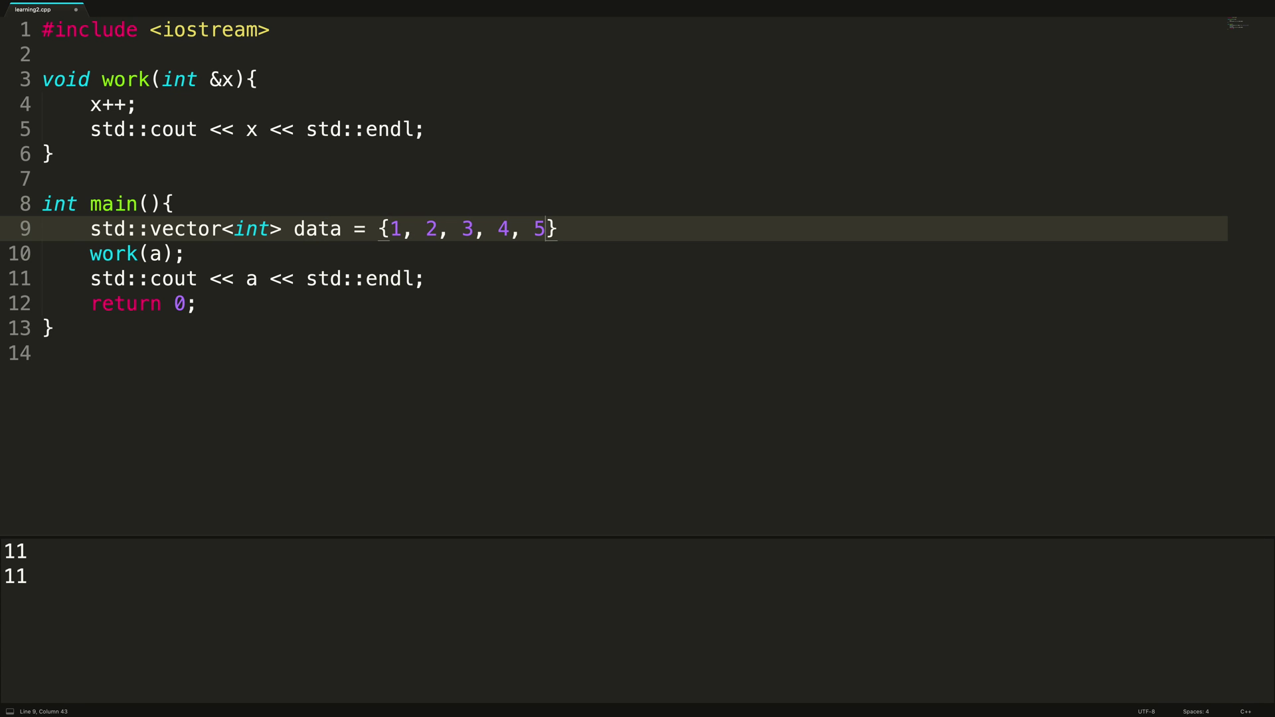
# Complete #include <vector> on line 2 and add a blank line after the includes
pyautogui.press('Up')
pyautogui.press('Up')
pyautogui.press('Up')
pyautogui.press('Up')
pyautogui.press('Up')
pyautogui.press('Up')
pyautogui.press('Up')
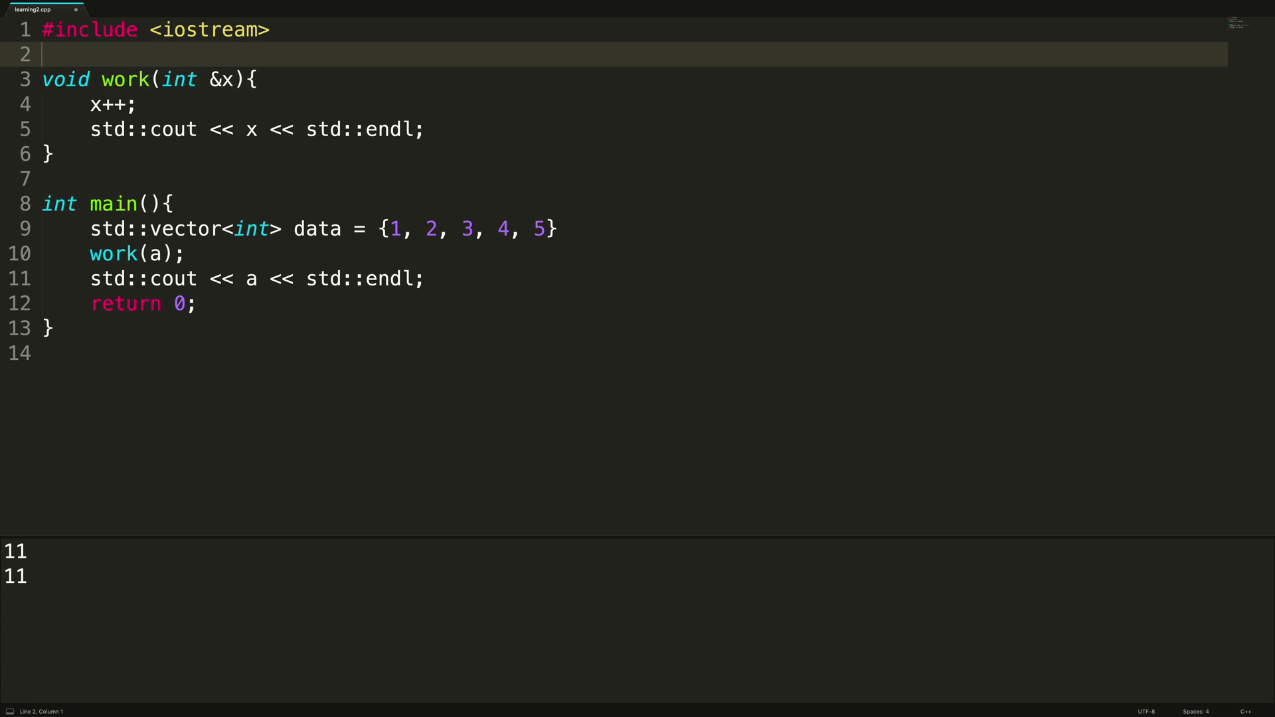
pyautogui.write('#include <v')
pyautogui.write('ector>')
pyautogui.press('Return')
pyautogui.press('Down')
pyautogui.press('Down')
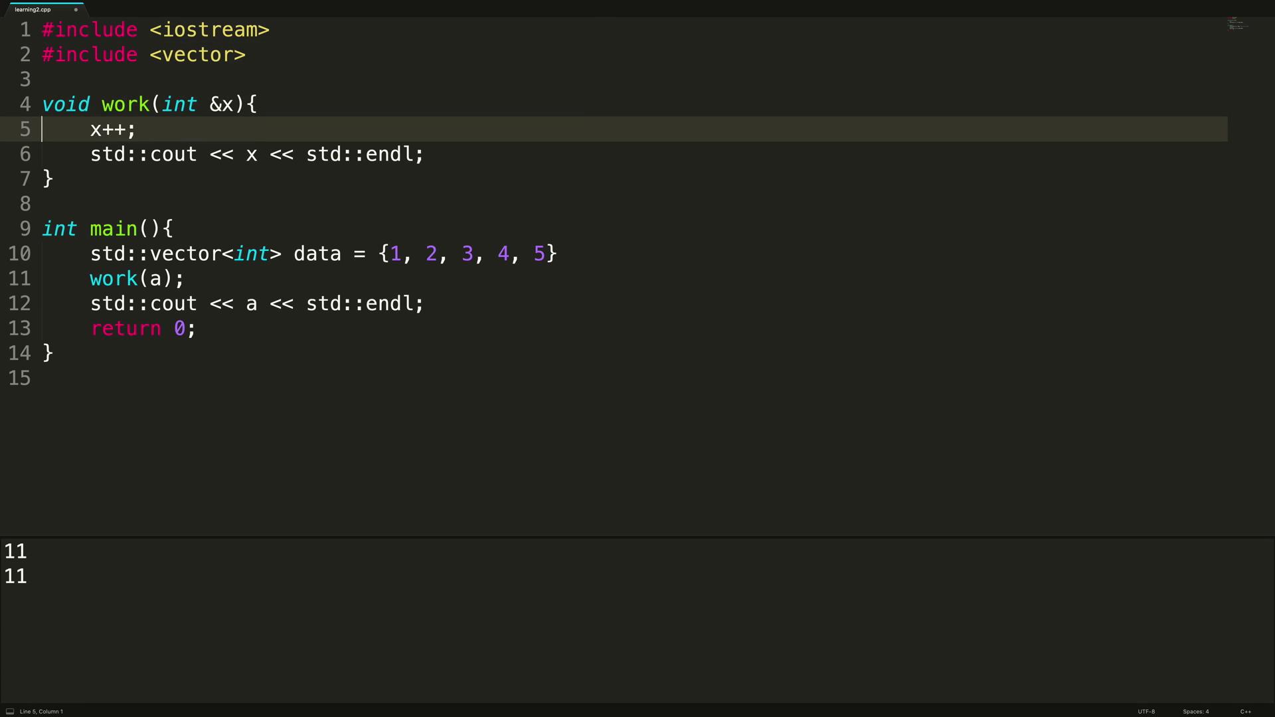
pyautogui.press('Down')
pyautogui.press('Down')
pyautogui.press('Down')
pyautogui.press('Down')
pyautogui.press('Down')
# Change the call work(a) to work(data)
pyautogui.hotkey('shift', 'Down')
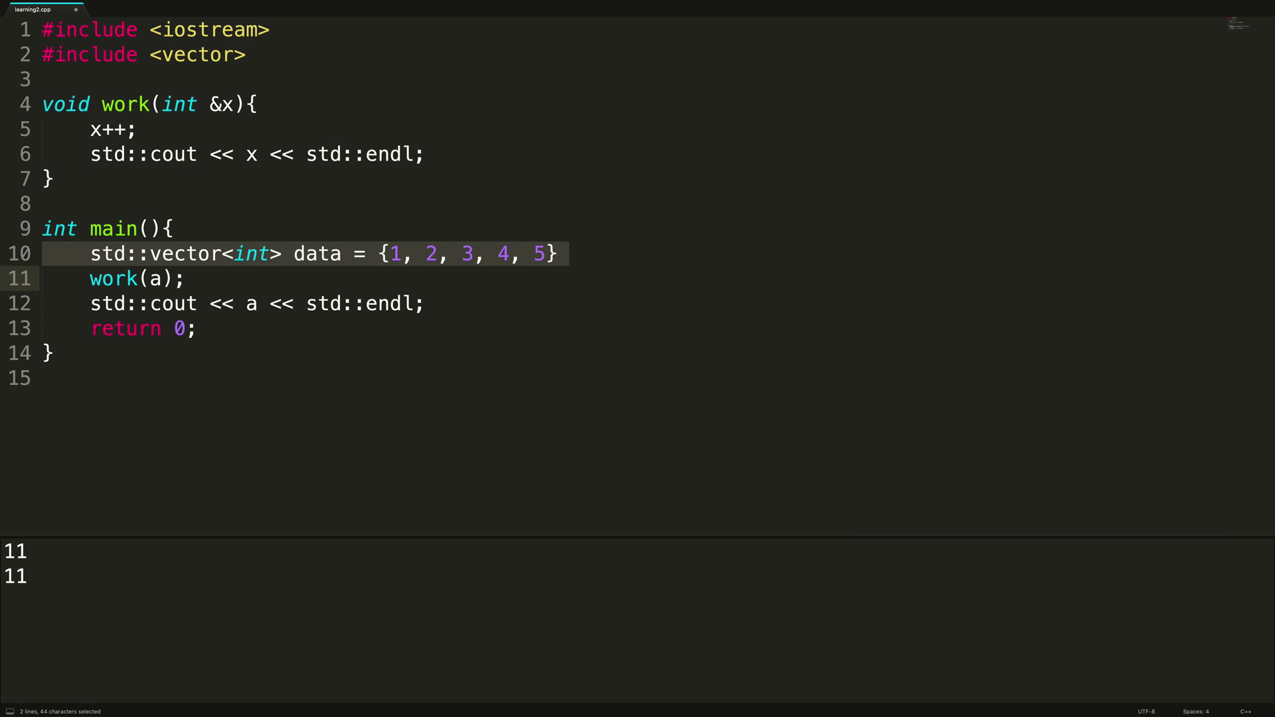
pyautogui.press('Right')
pyautogui.press('Right')
pyautogui.press('Right')
pyautogui.press('Right')
pyautogui.press('Right')
pyautogui.press('Right')
pyautogui.press('Right')
pyautogui.press('Right')
pyautogui.press('Right')
pyautogui.press('Right')
pyautogui.press('Right')
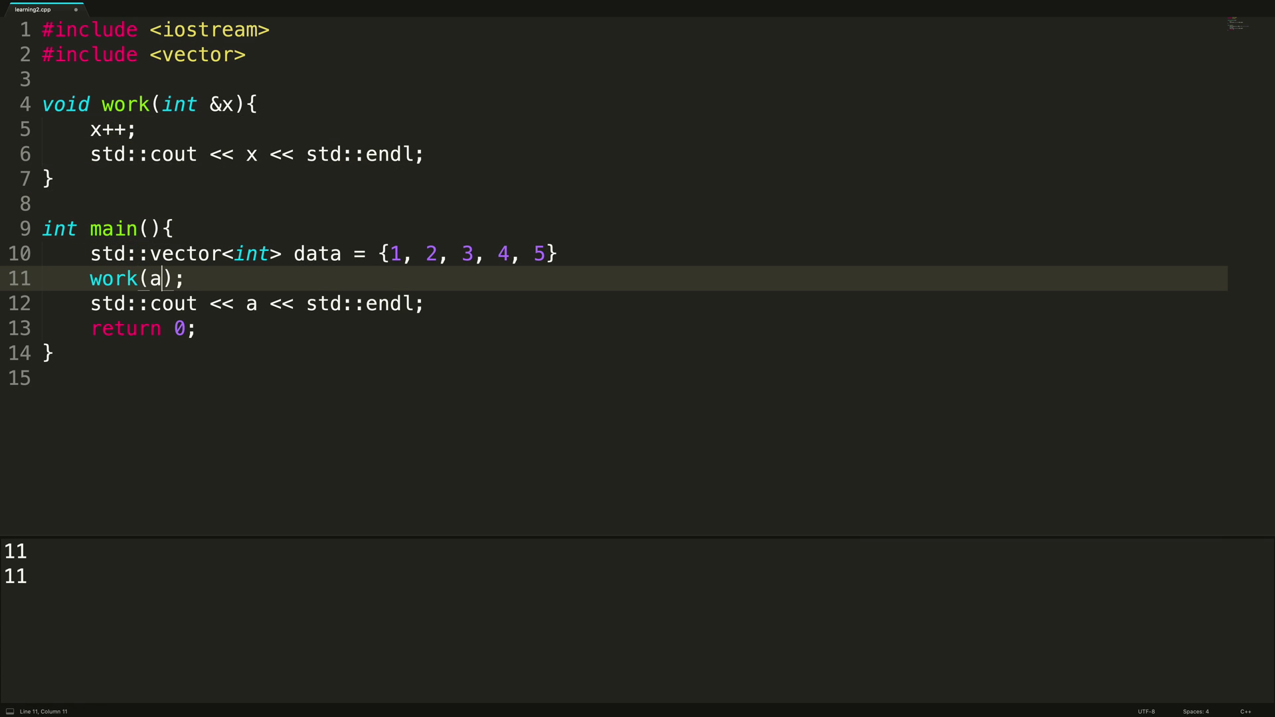
pyautogui.press('BackSpace')
pyautogui.write('data')
# Delete the old std::cout << a print line
pyautogui.press('Down')
pyautogui.press('Right')
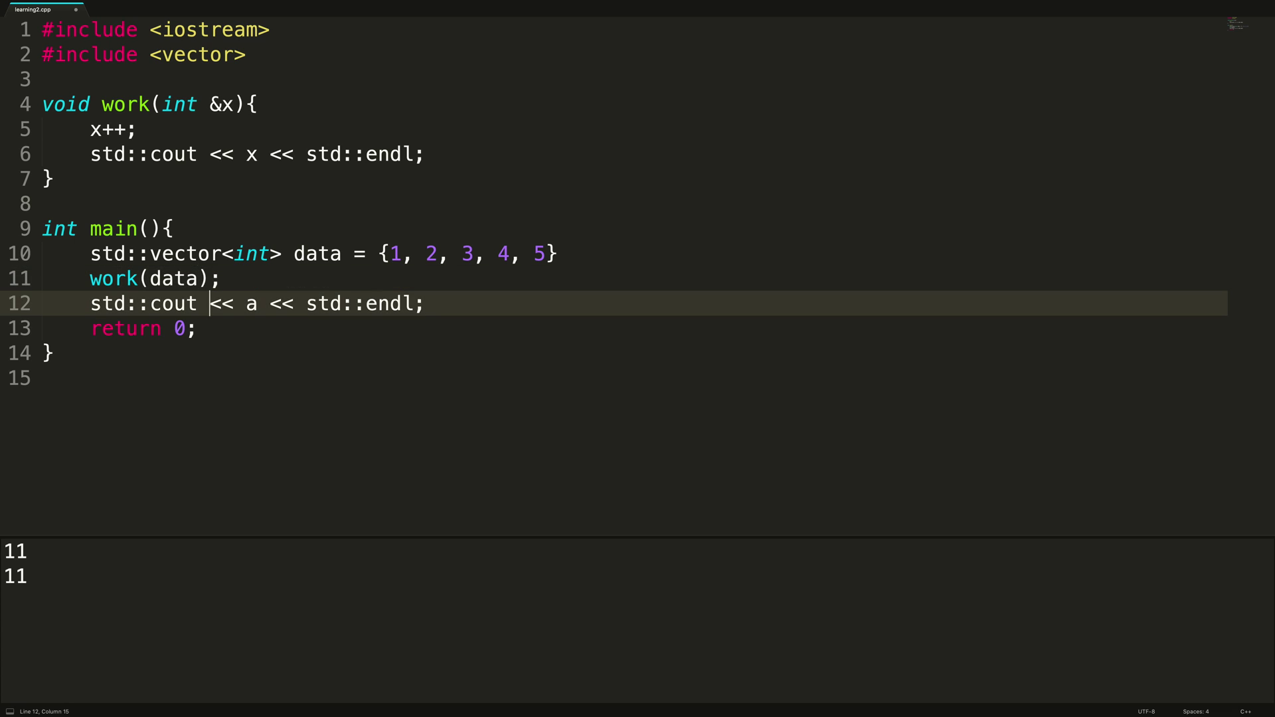
pyautogui.press('Right')
pyautogui.press('Right')
pyautogui.press('Right')
pyautogui.press('Up')
pyautogui.hotkey('shift', 'Down')
pyautogui.hotkey('shift', 'Down')
pyautogui.hotkey('shift', 'Up')
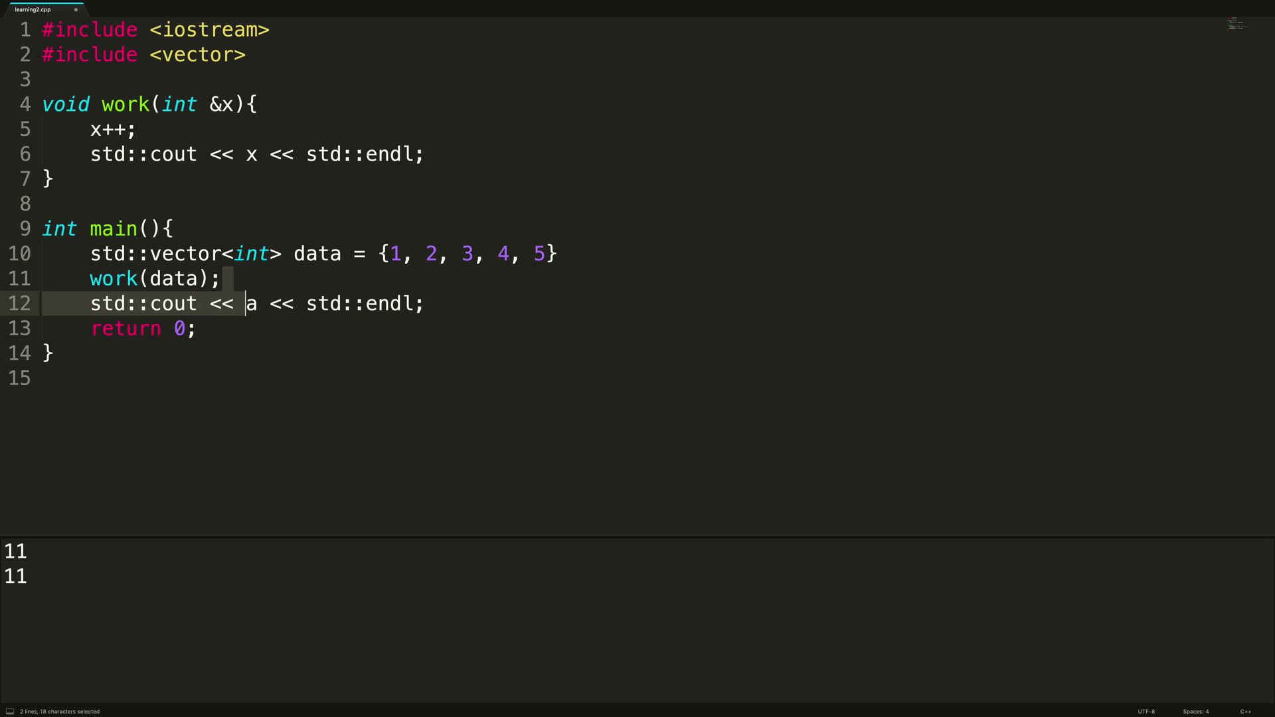
pyautogui.hotkey('shift', 'Right')
pyautogui.hotkey('shift', 'Down')
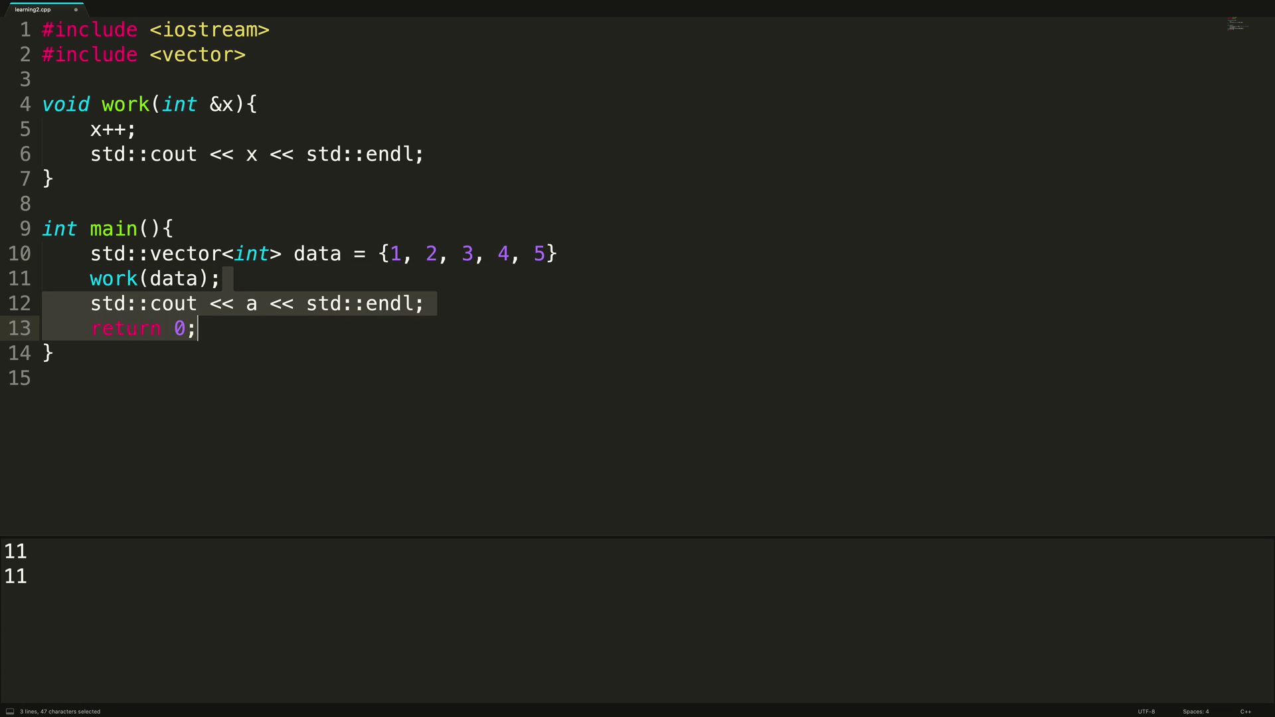
pyautogui.hotkey('shift', 'Left')
pyautogui.hotkey('shift', 'Left')
pyautogui.hotkey('shift', 'Left')
pyautogui.hotkey('shift', 'Left')
pyautogui.hotkey('shift', 'Left')
pyautogui.hotkey('shift', 'Left')
pyautogui.hotkey('shift', 'Left')
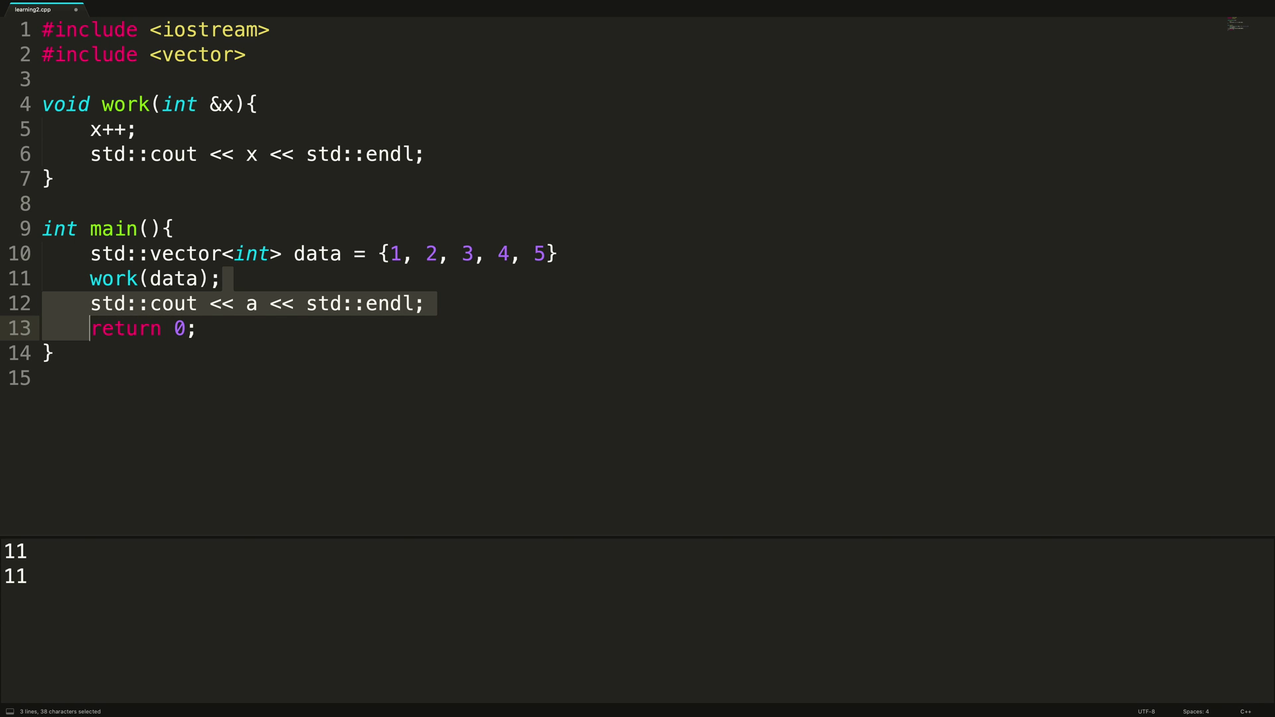
pyautogui.press('BackSpace')
# Before return 0, start a range-for over data that prints each element and a space
pyautogui.press('Return')
pyautogui.press('Return')
pyautogui.press('Up')
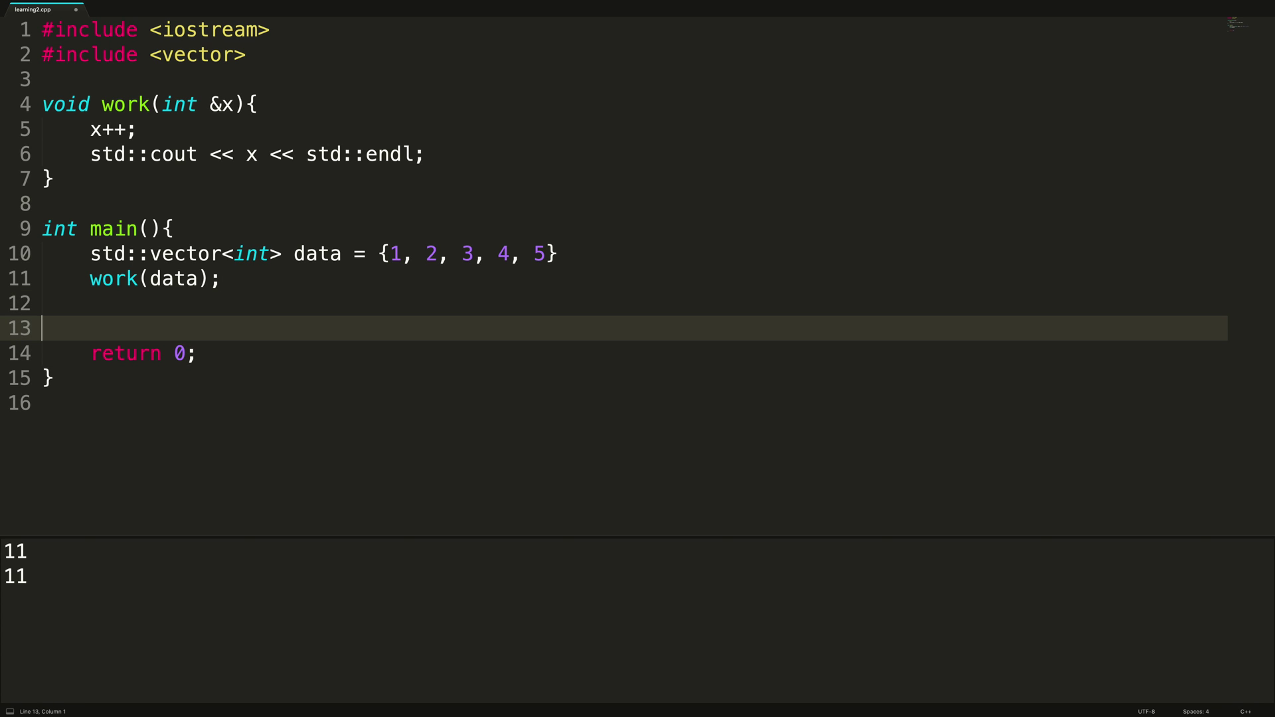
pyautogui.press('Return')
pyautogui.press('Up')
pyautogui.press('Tab')
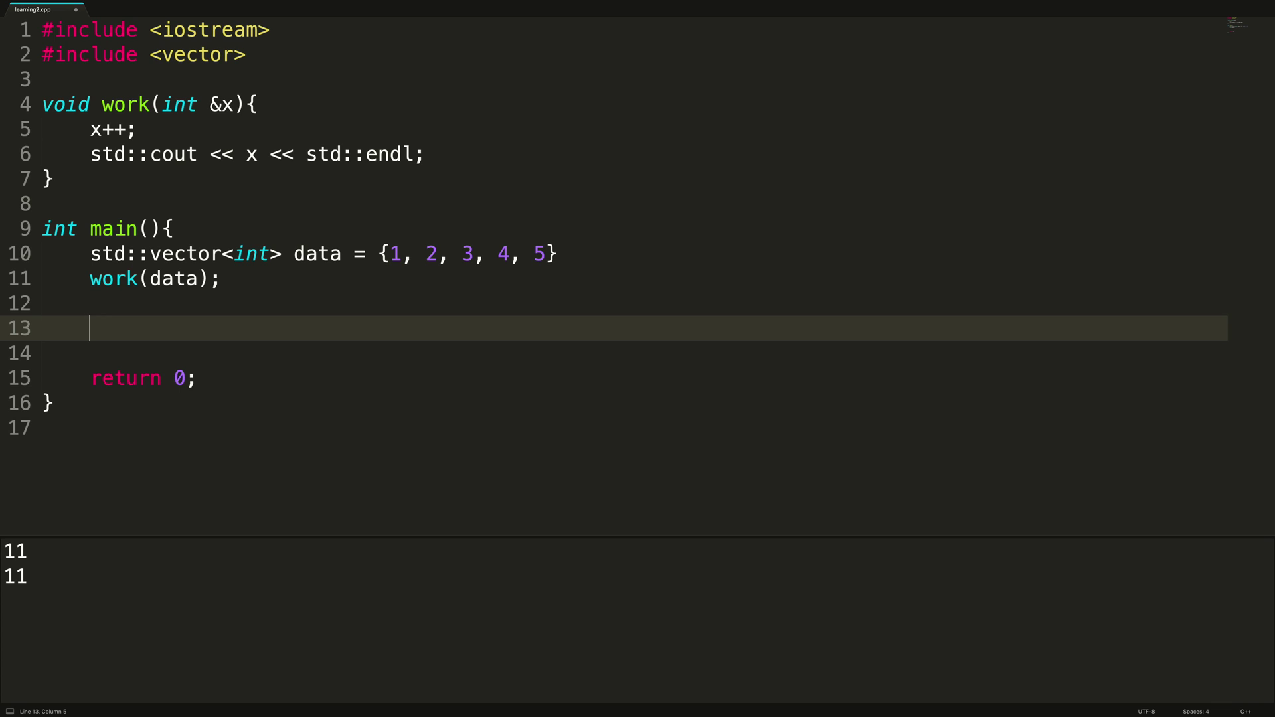
pyautogui.write('for (int')
pyautogui.write(' x : data)')
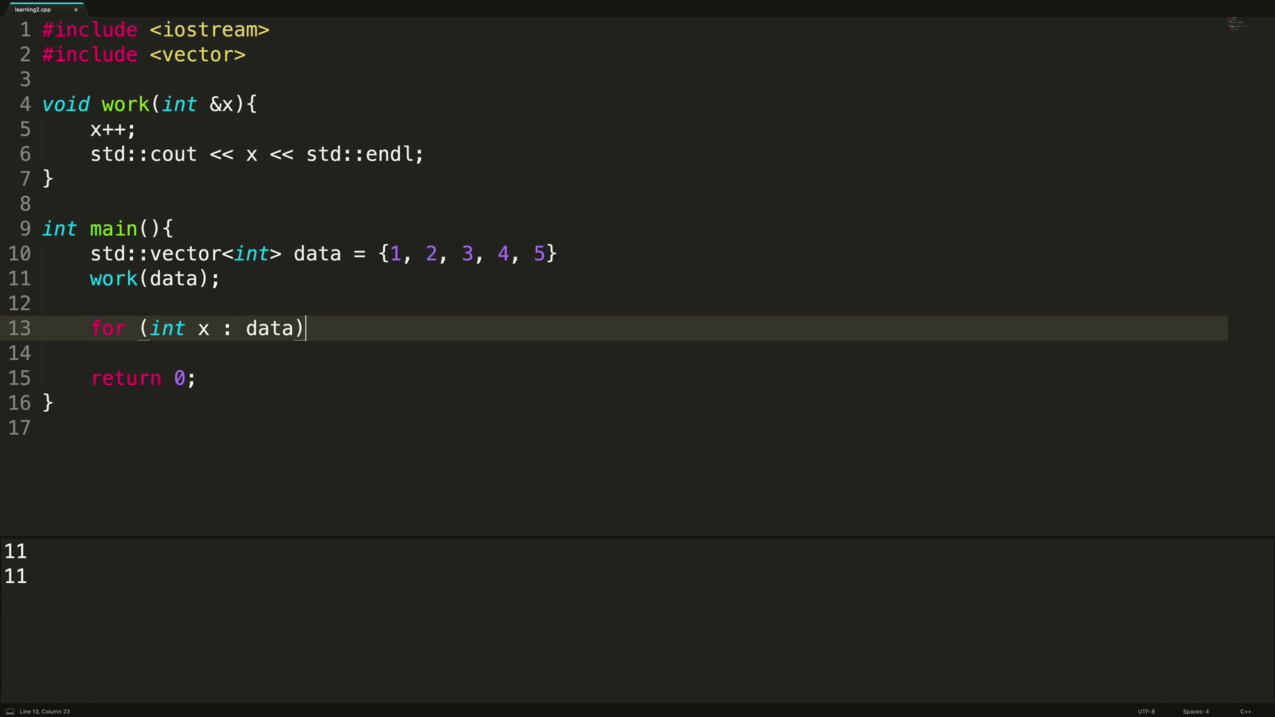
pyautogui.write('{')
pyautogui.press('Return')
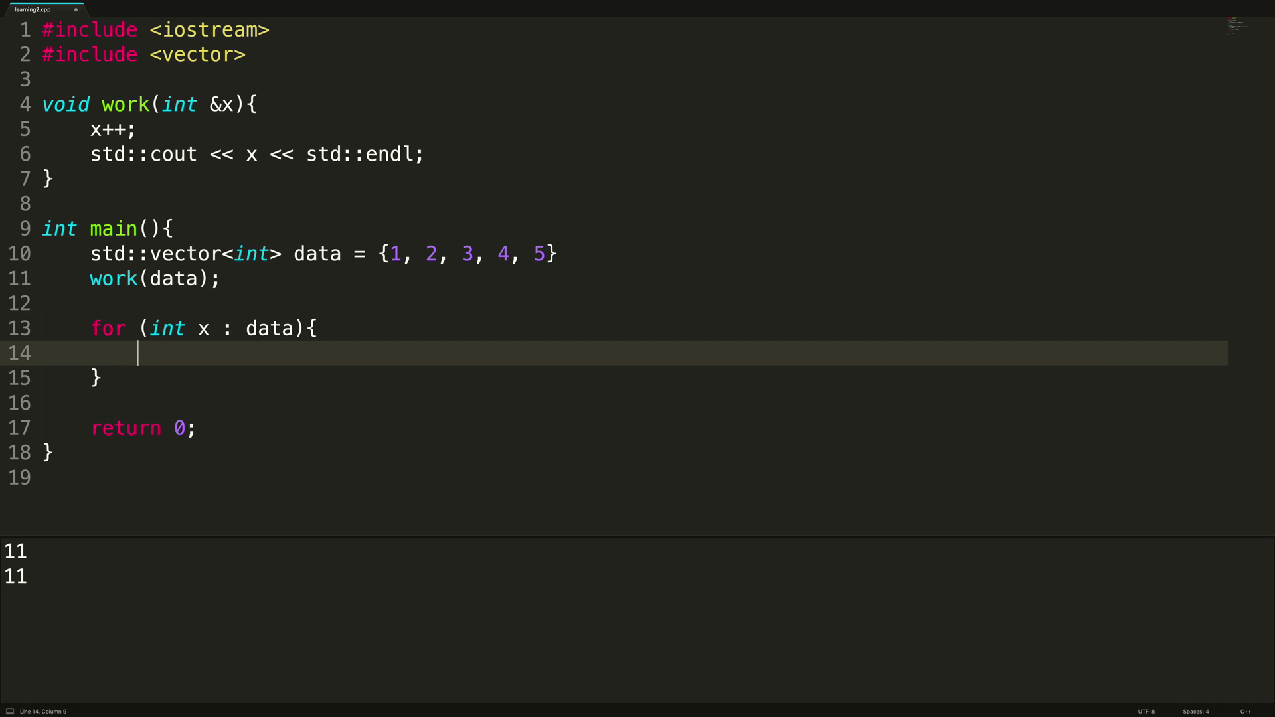
pyautogui.write('std::cout << ')
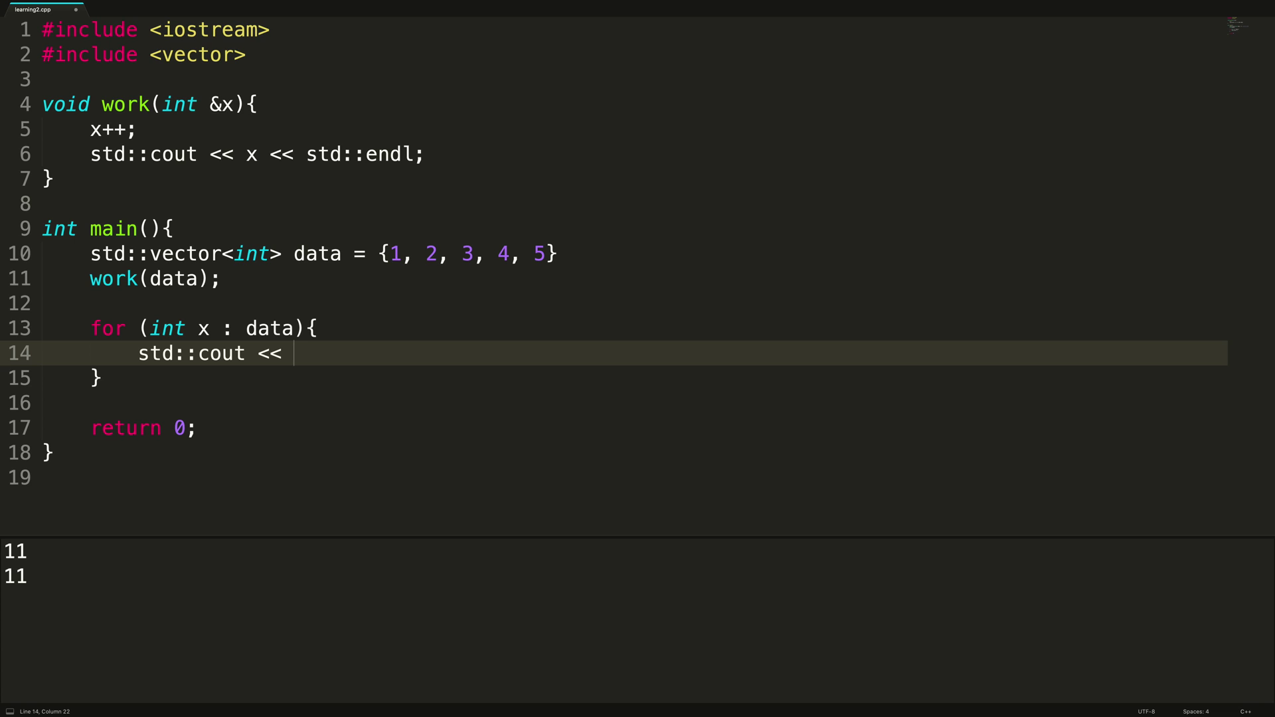
pyautogui.write('x << " ')
pyautogui.write('";')
# Build the program, which reports the missing semicolon on the vector declaration
pyautogui.press('super+b')
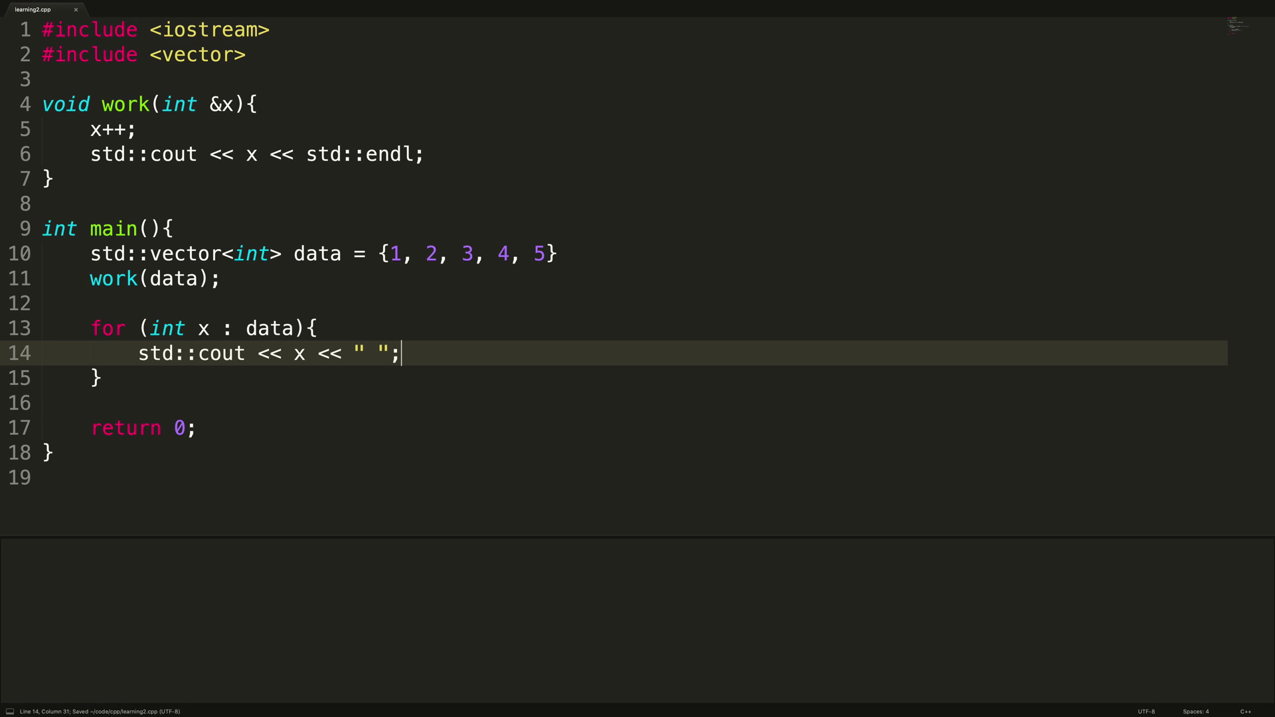
pyautogui.press('Down')
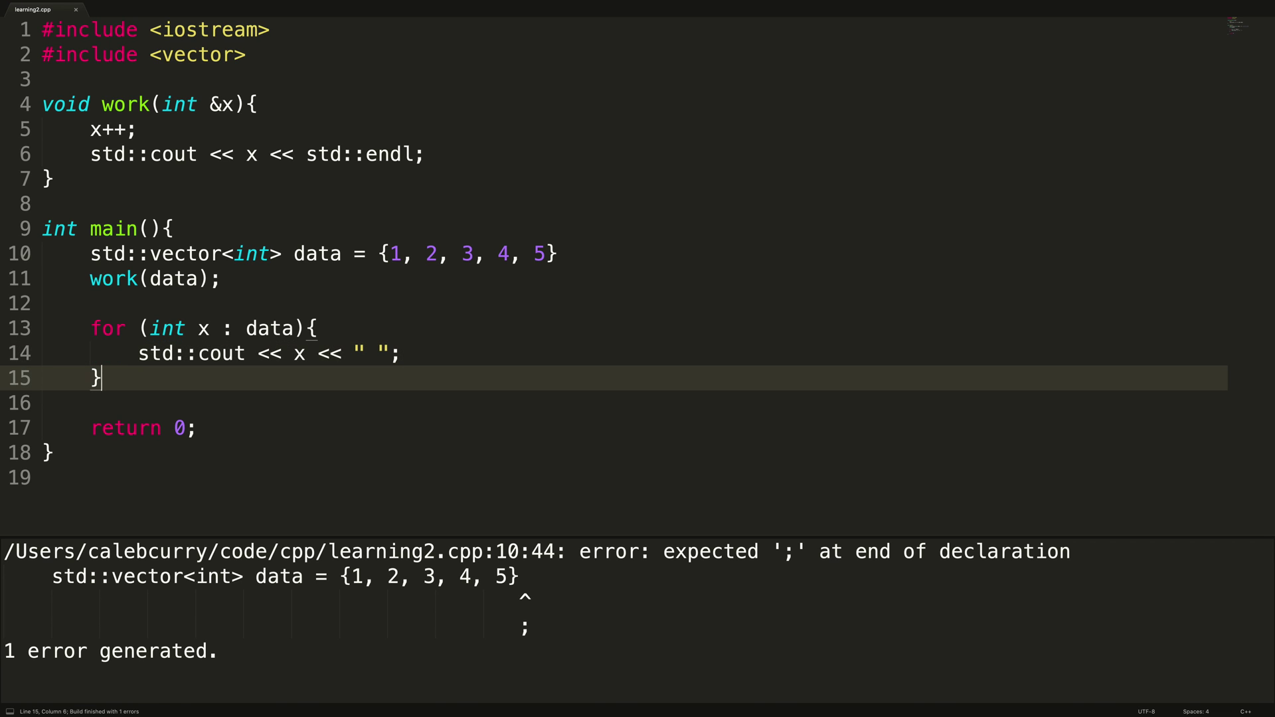
pyautogui.press('Down')
pyautogui.press('Up')
pyautogui.press('Up')
pyautogui.press('Up')
pyautogui.press('Up')
pyautogui.press('Up')
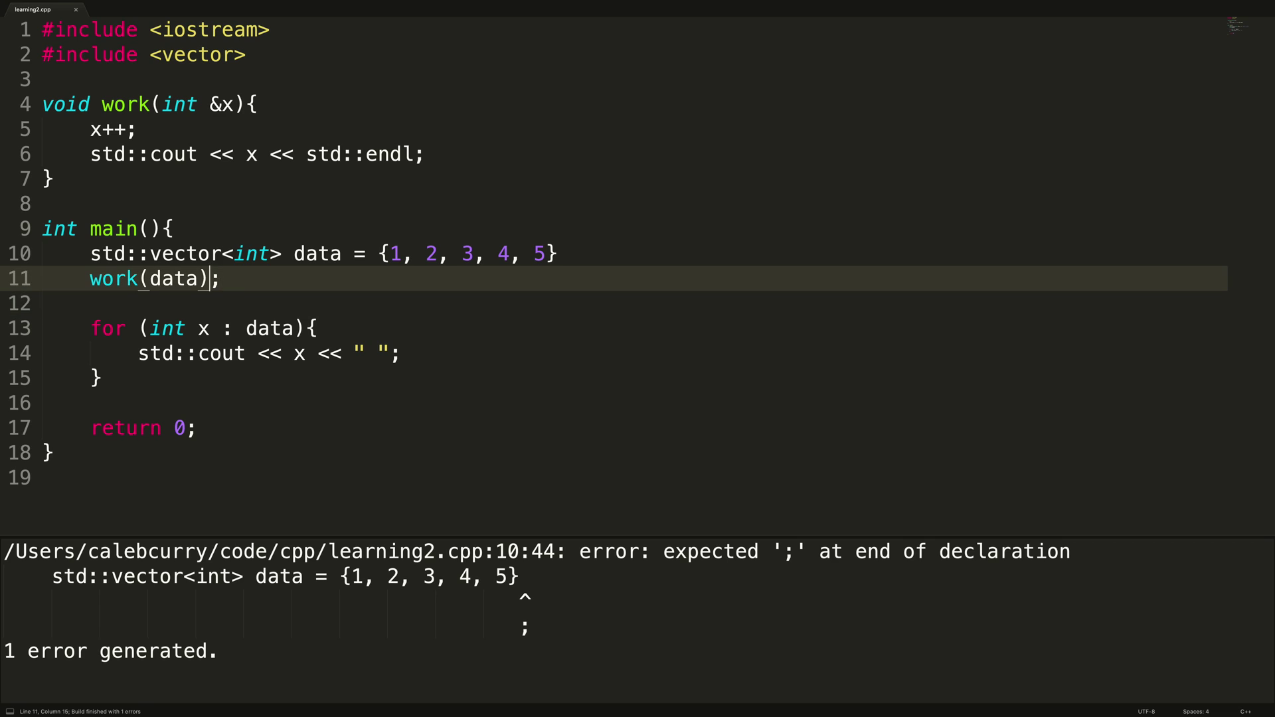
pyautogui.press('Up')
# Add the semicolon after {1, 2, 3, 4, 5} and rebuild, exposing work's int& conversion error
pyautogui.press('End')
pyautogui.write(';')
pyautogui.press('super+b')
pyautogui.press('Up')
pyautogui.press('Home')
pyautogui.press('Up')
pyautogui.press('Down')
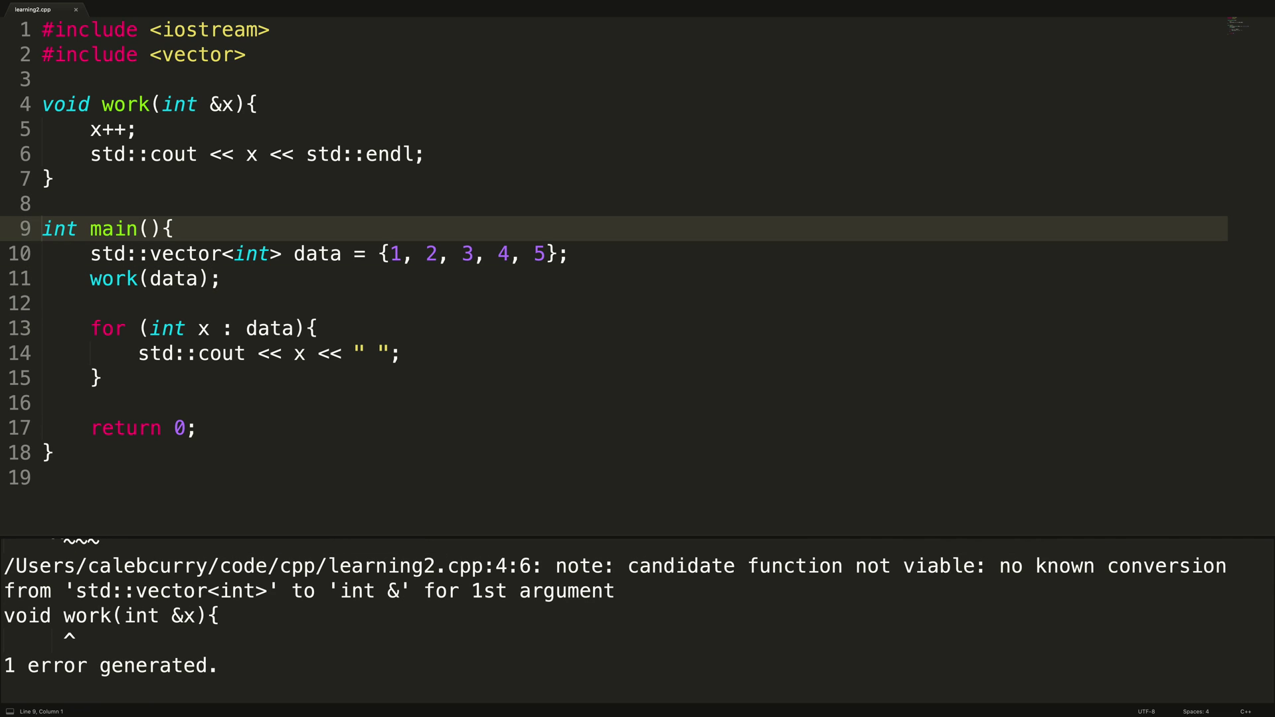
pyautogui.press('Down')
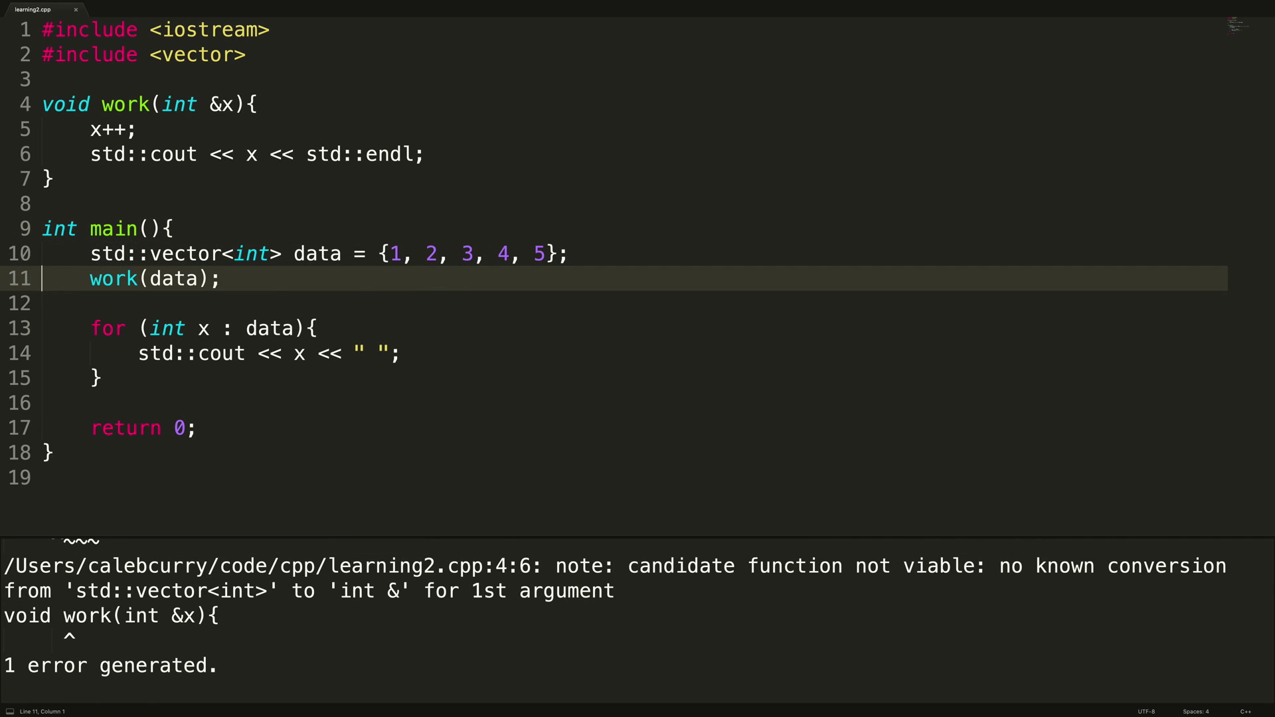
pyautogui.press('Up')
pyautogui.press('super+Right')
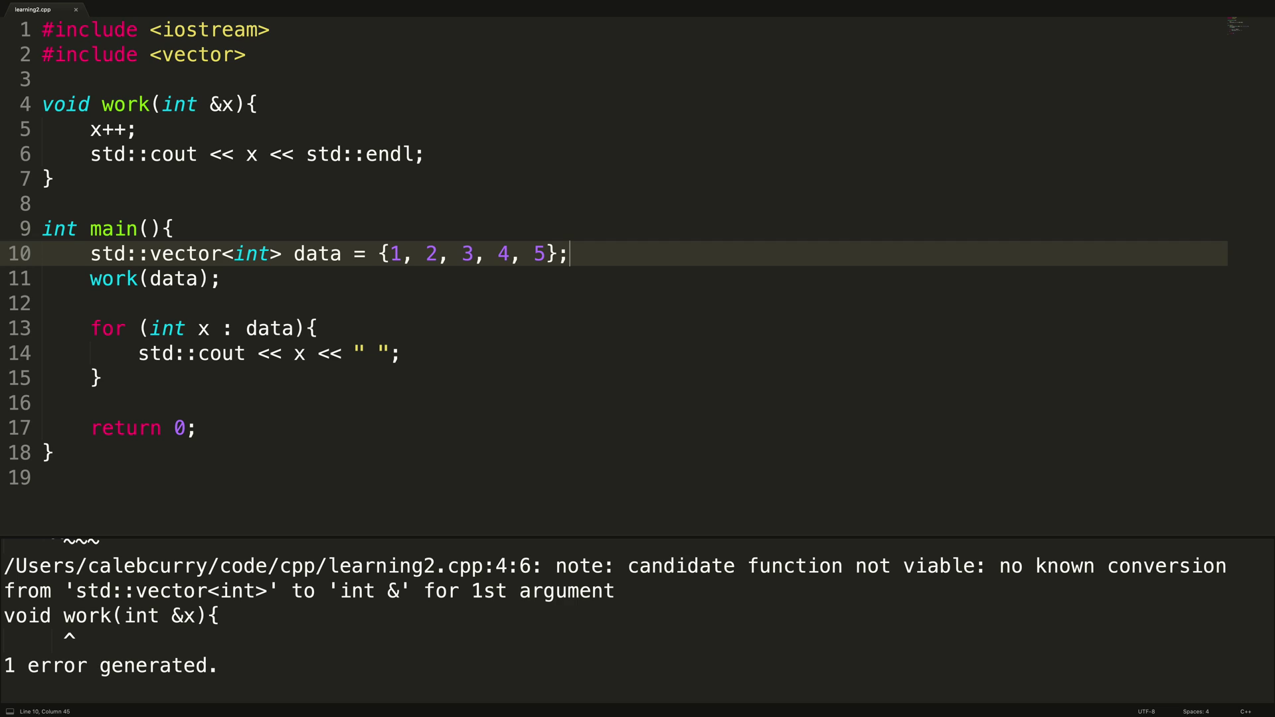
pyautogui.press('Return')
# Insert blank lines before work(data), and type then delete a temporary -std=c++11 note
pyautogui.press('Return')
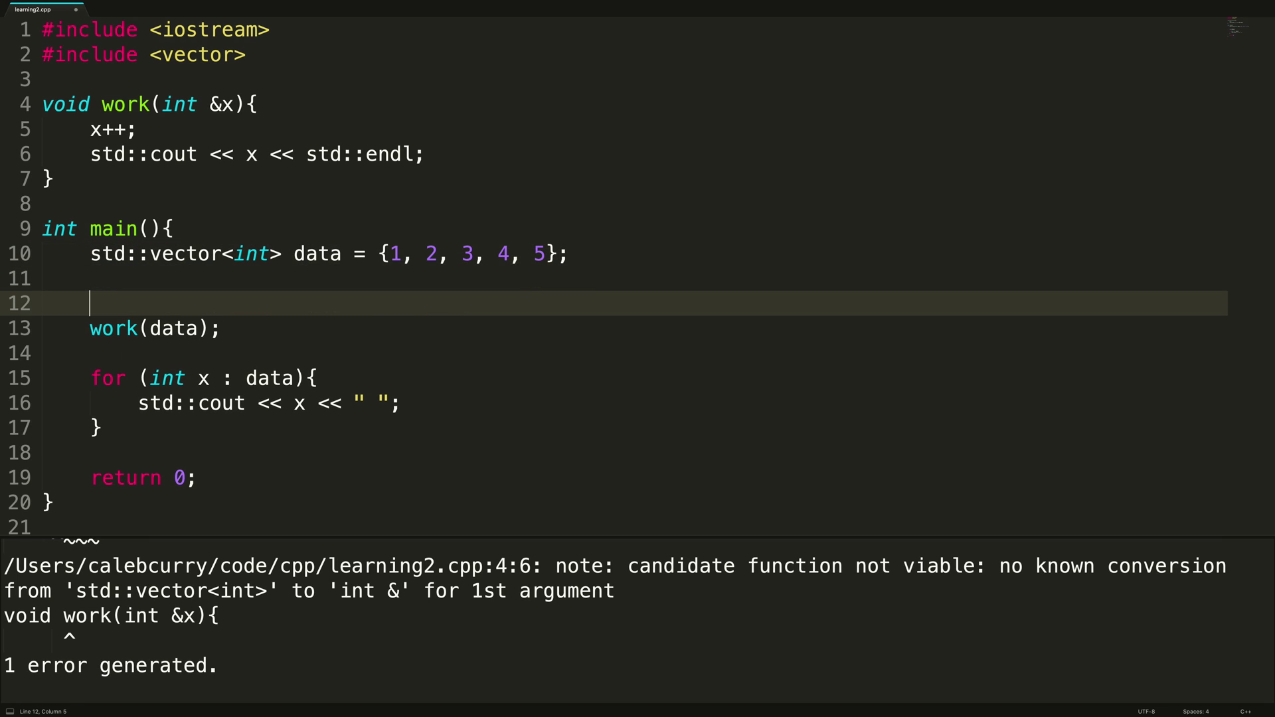
pyautogui.press('Return')
pyautogui.press('Up')
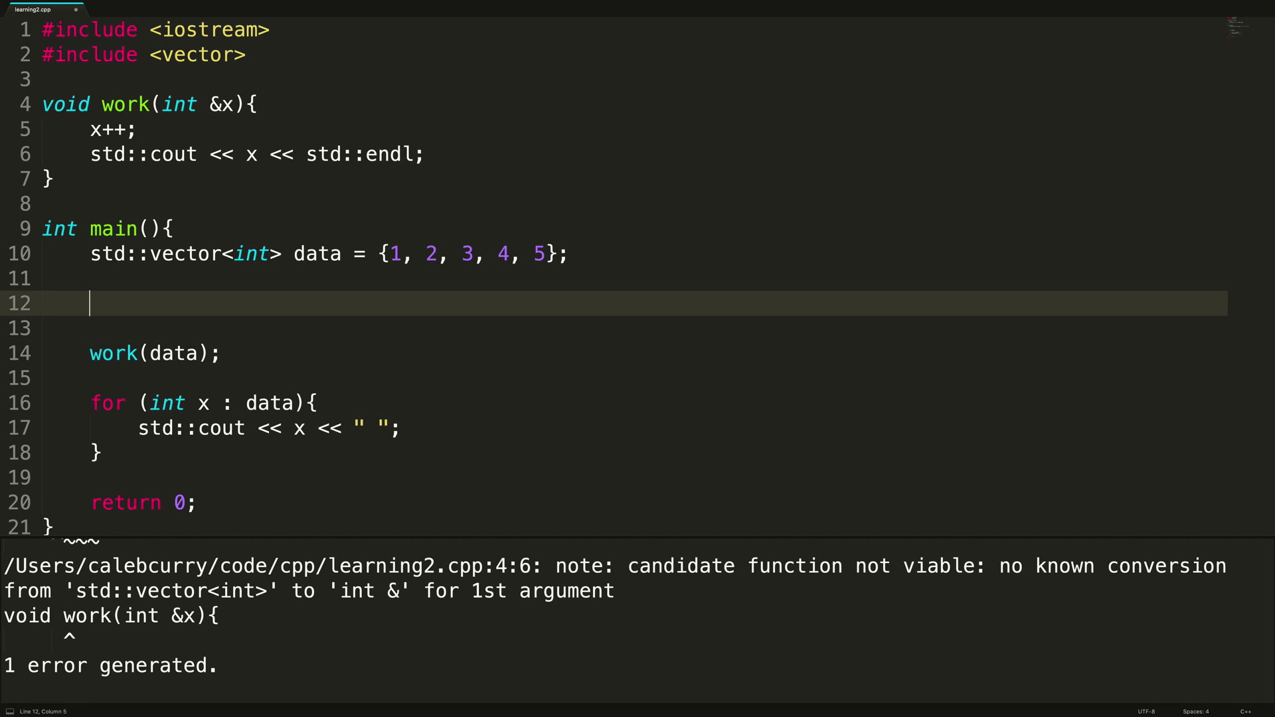
pyautogui.write('-')
pyautogui.write('std=c')
pyautogui.write('++11')
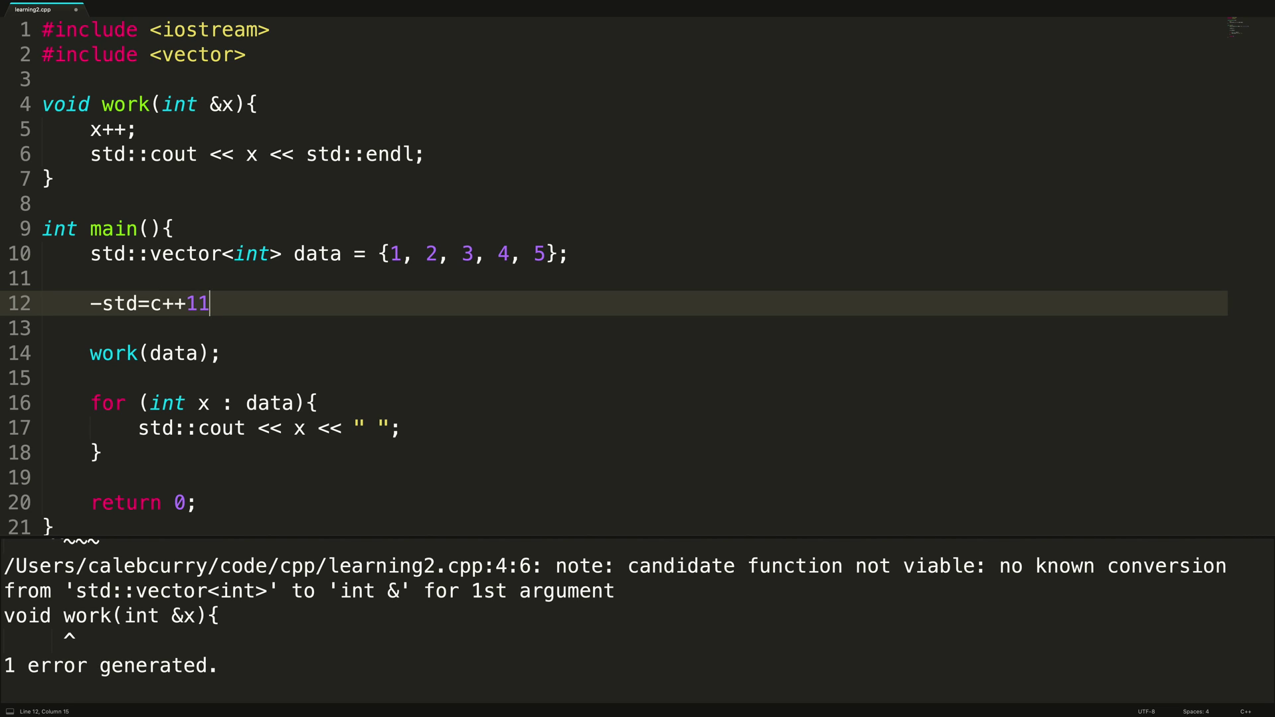
pyautogui.hotkey('shift', 'Left')
pyautogui.hotkey('shift', 'Left')
pyautogui.hotkey('shift', 'Left')
pyautogui.hotkey('shift', 'Left')
pyautogui.hotkey('shift', 'Left')
pyautogui.hotkey('shift', 'Left')
pyautogui.hotkey('shift', 'Left')
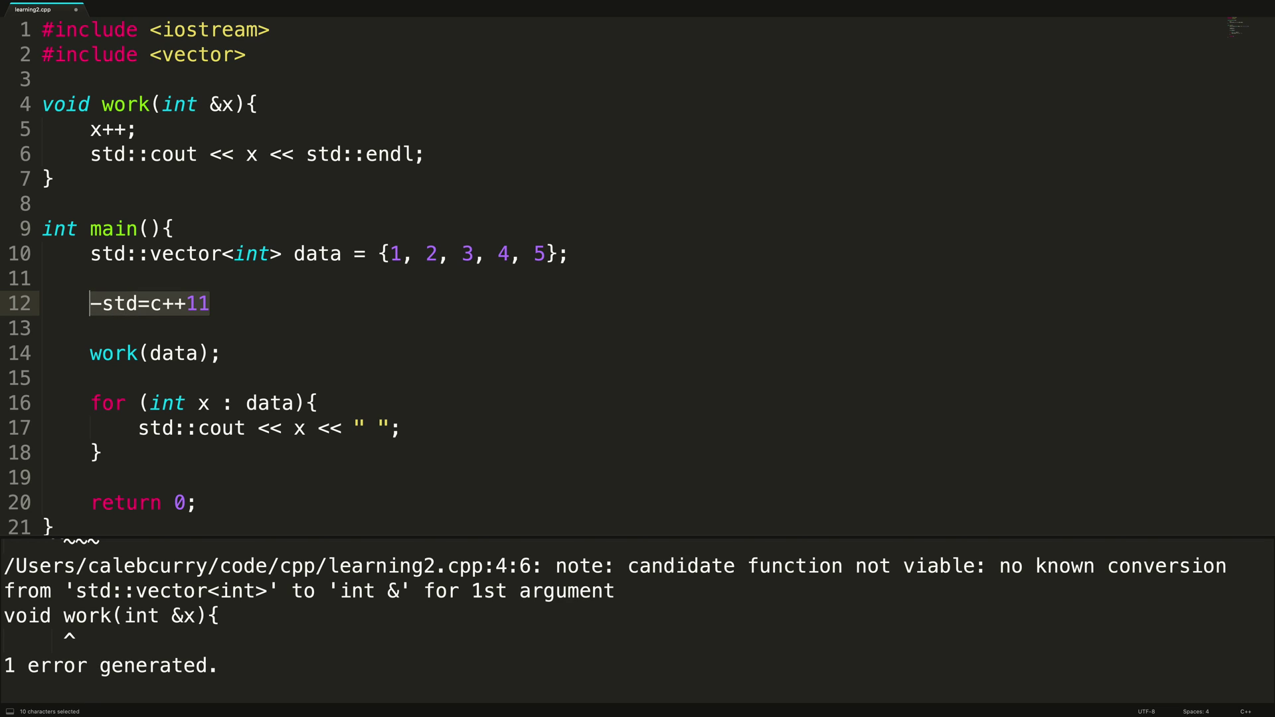
pyautogui.press('BackSpace')
pyautogui.press('BackSpace')
pyautogui.press('BackSpace')
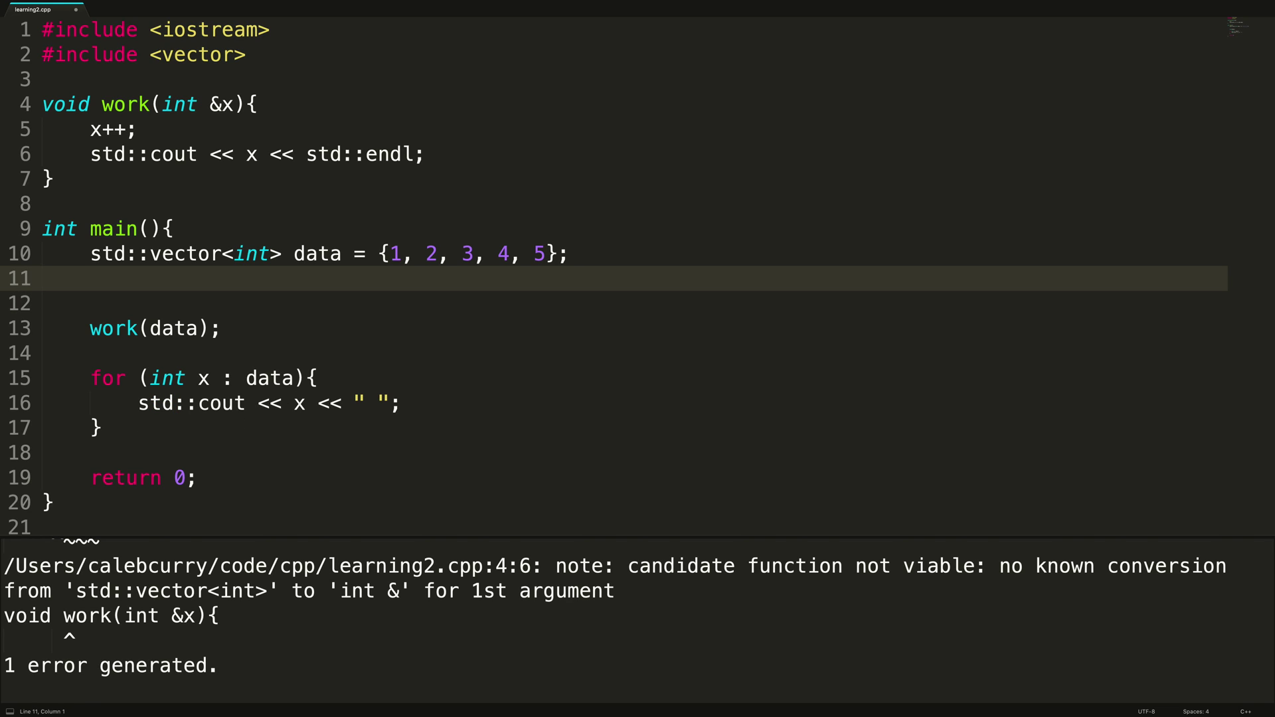
pyautogui.press('BackSpace')
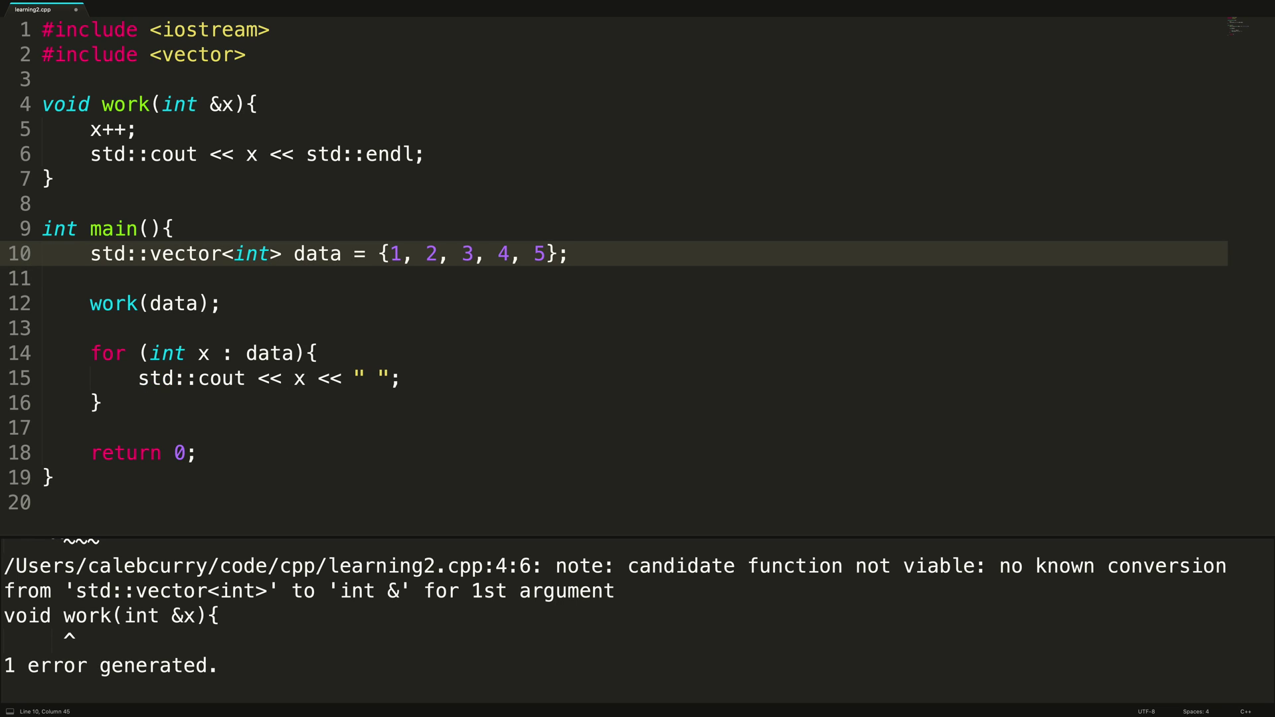
# Add data.push_back(1); below the vector declaration and start a data.push_back(2) line
pyautogui.press('Return')
pyautogui.write('data')
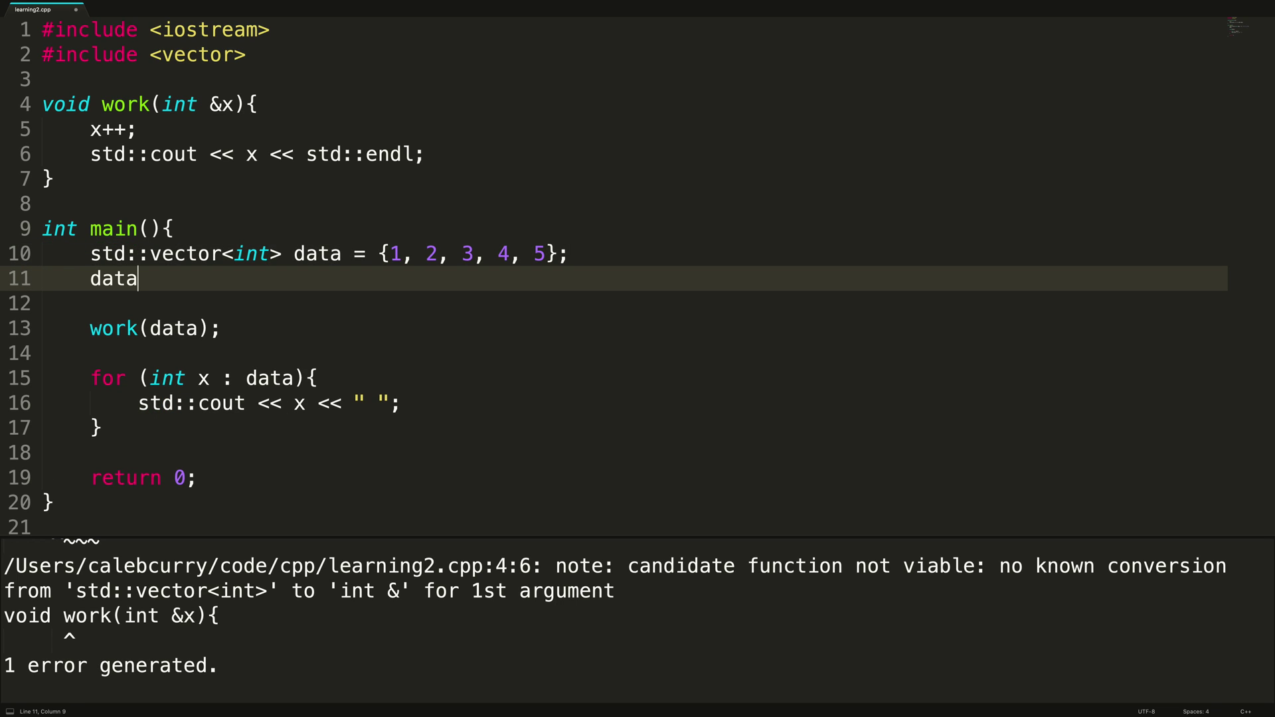
pyautogui.write('.push')
pyautogui.write('_back(1;')
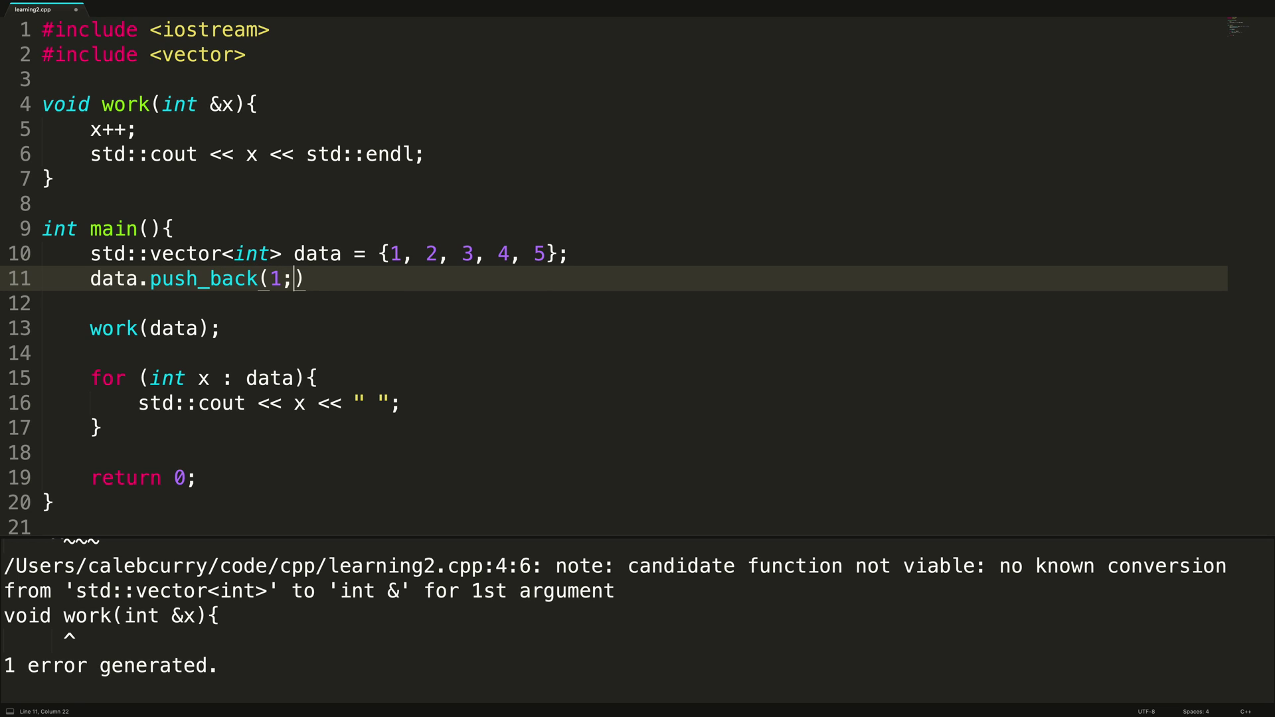
pyautogui.press('BackSpace')
pyautogui.write(');')
pyautogui.press('Return')
pyautogui.write('data')
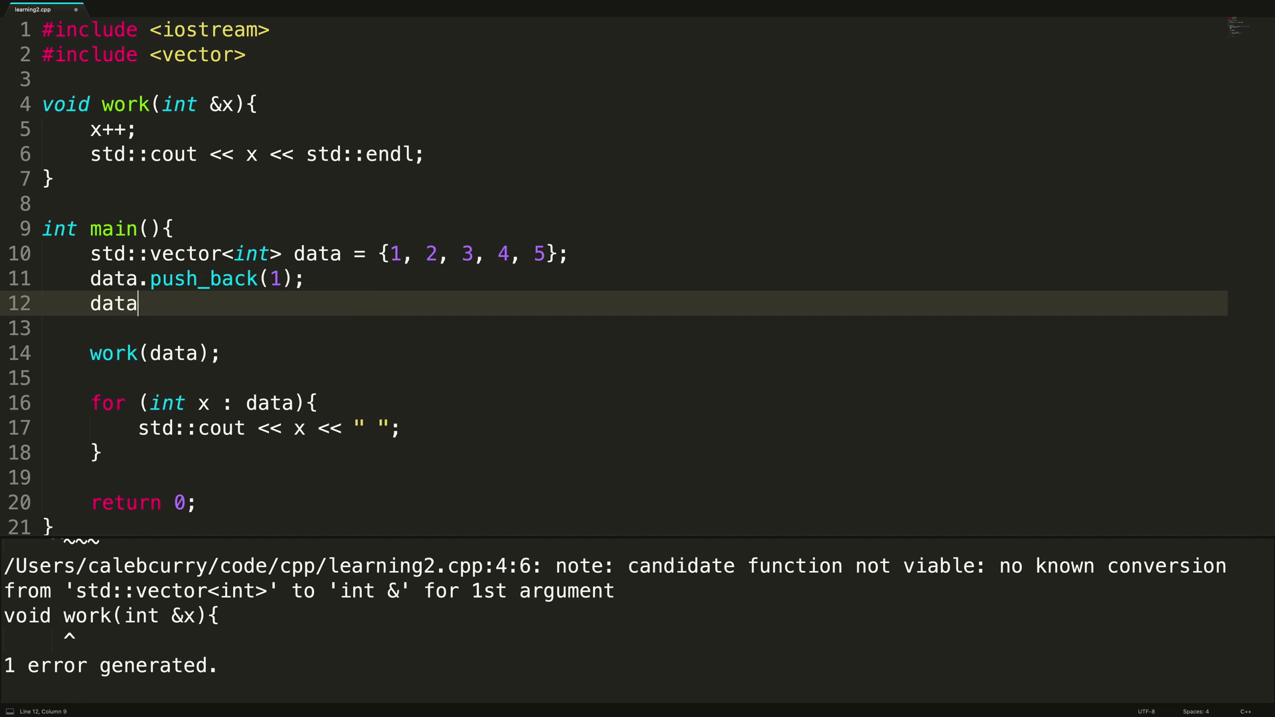
pyautogui.write('.push_')
pyautogui.write('back(2')
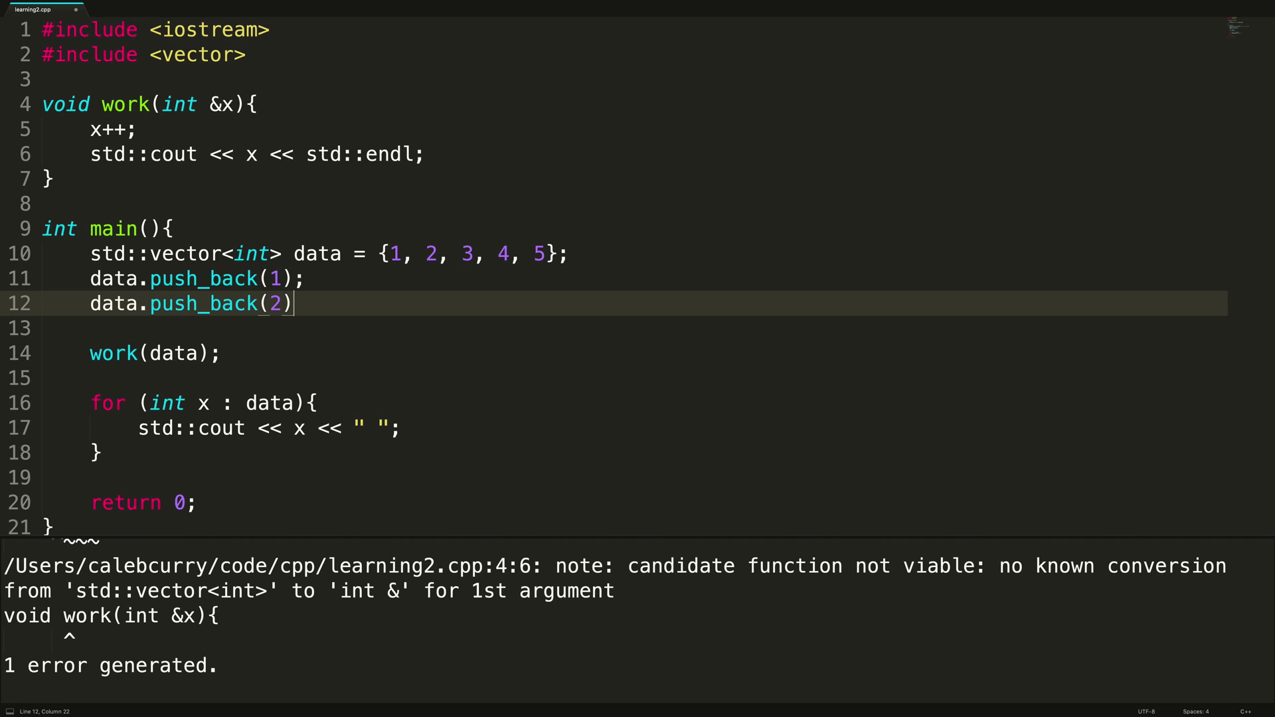
pyautogui.write(');')
# Delete the two push_back lines and the leftover blank line
pyautogui.hotkey('shift', 'Up')
pyautogui.hotkey('shift', 'Up')
pyautogui.hotkey('shift', 'Right')
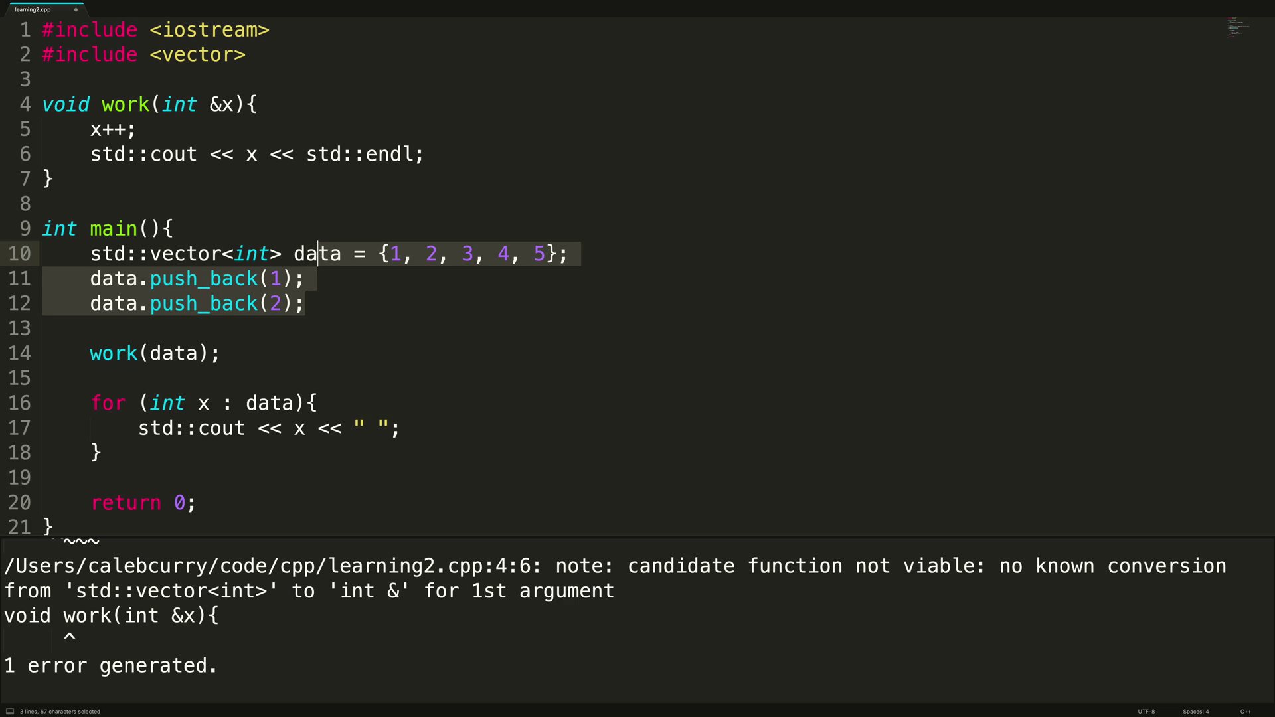
pyautogui.hotkey('shift', 'Down')
pyautogui.hotkey('shift', 'Up')
pyautogui.hotkey('shift', 'End')
pyautogui.press('Return')
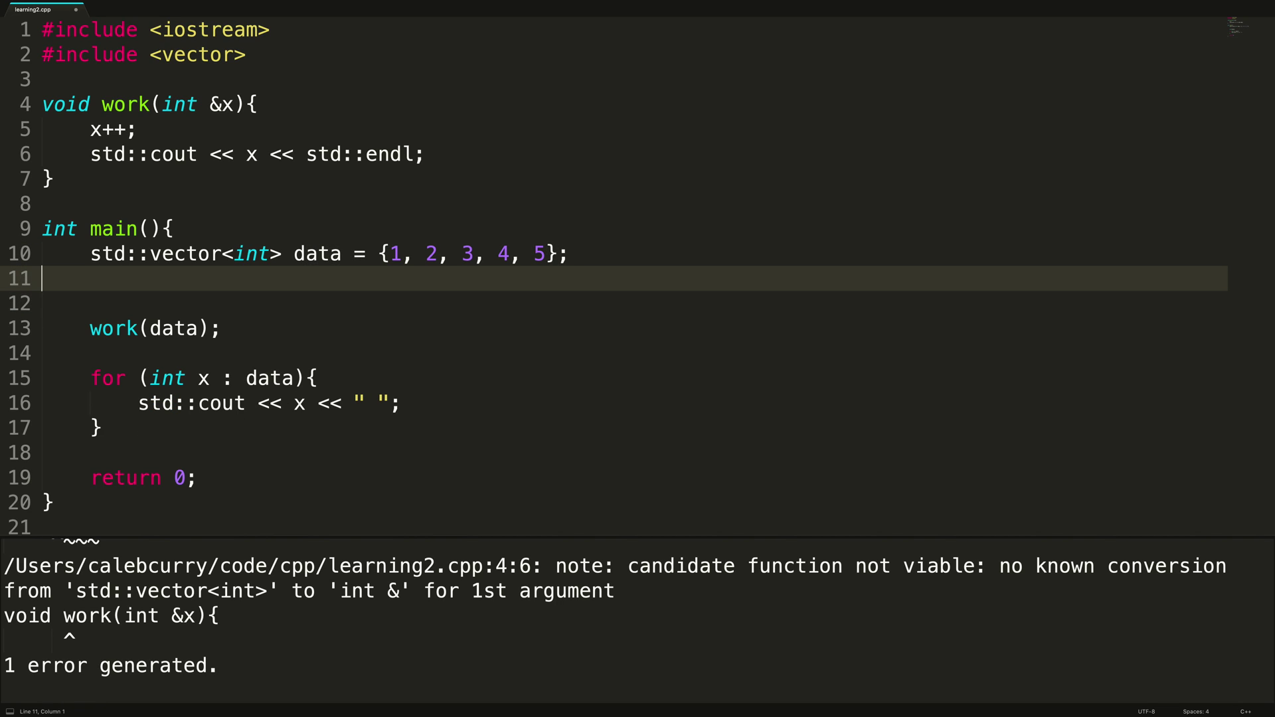
pyautogui.press('BackSpace')
# Change work's parameter from int &x to std::vector<int> data
pyautogui.press('Up')
pyautogui.press('Up')
pyautogui.press('Up')
pyautogui.press('Up')
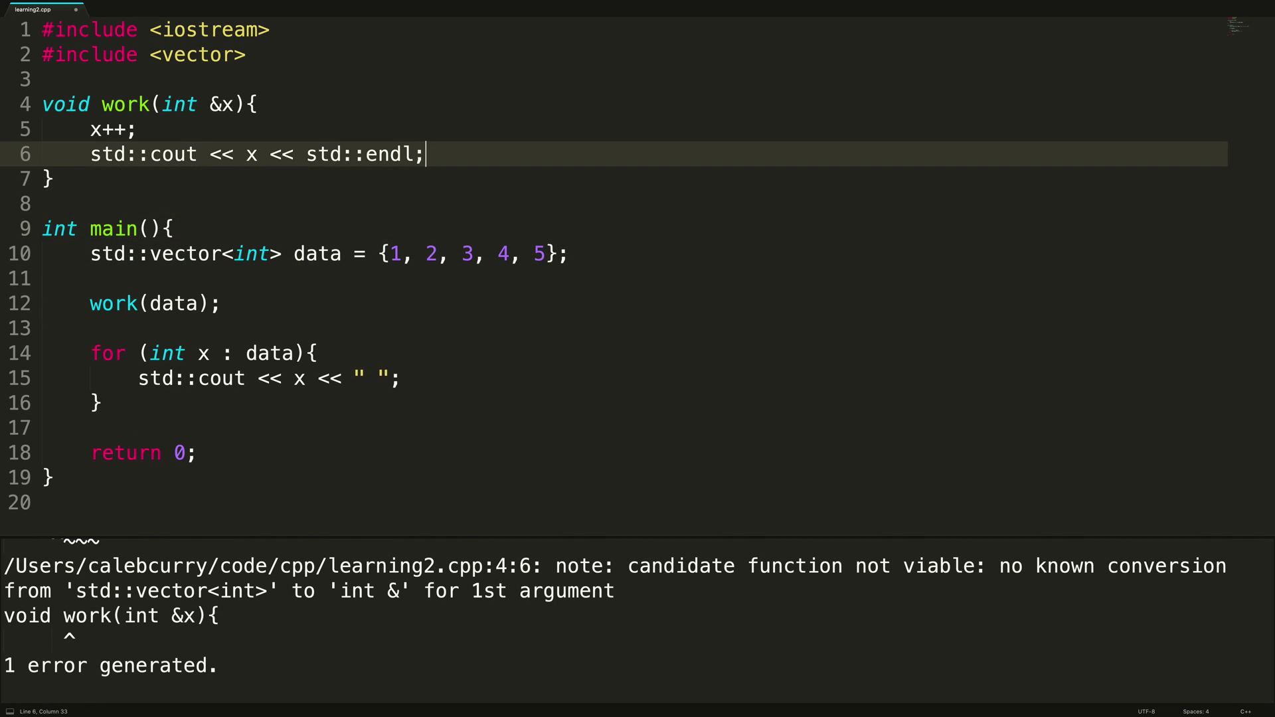
pyautogui.press('Up')
pyautogui.press('Up')
pyautogui.press('Left')
pyautogui.press('Left')
pyautogui.press('BackSpace')
pyautogui.press('BackSpace')
pyautogui.press('BackSpace')
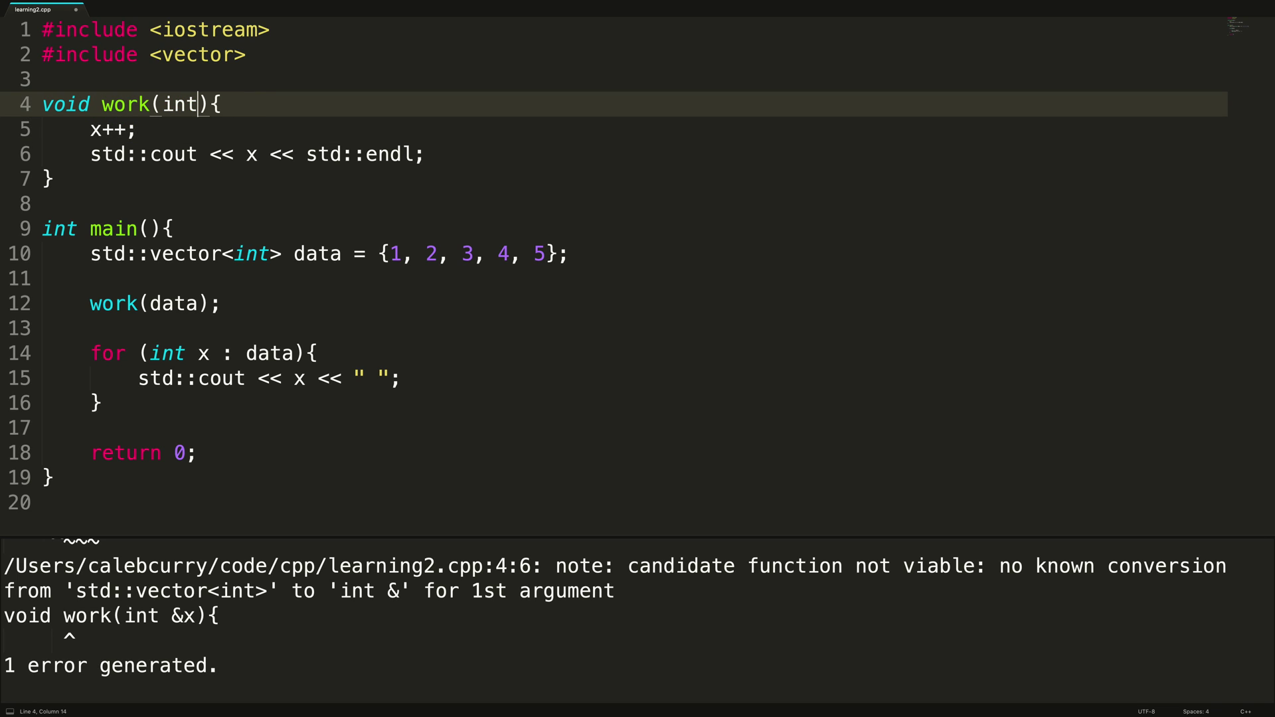
pyautogui.write('>')
pyautogui.press('Left')
pyautogui.press('Left')
pyautogui.press('Left')
pyautogui.press('Left')
pyautogui.write('<std::vec')
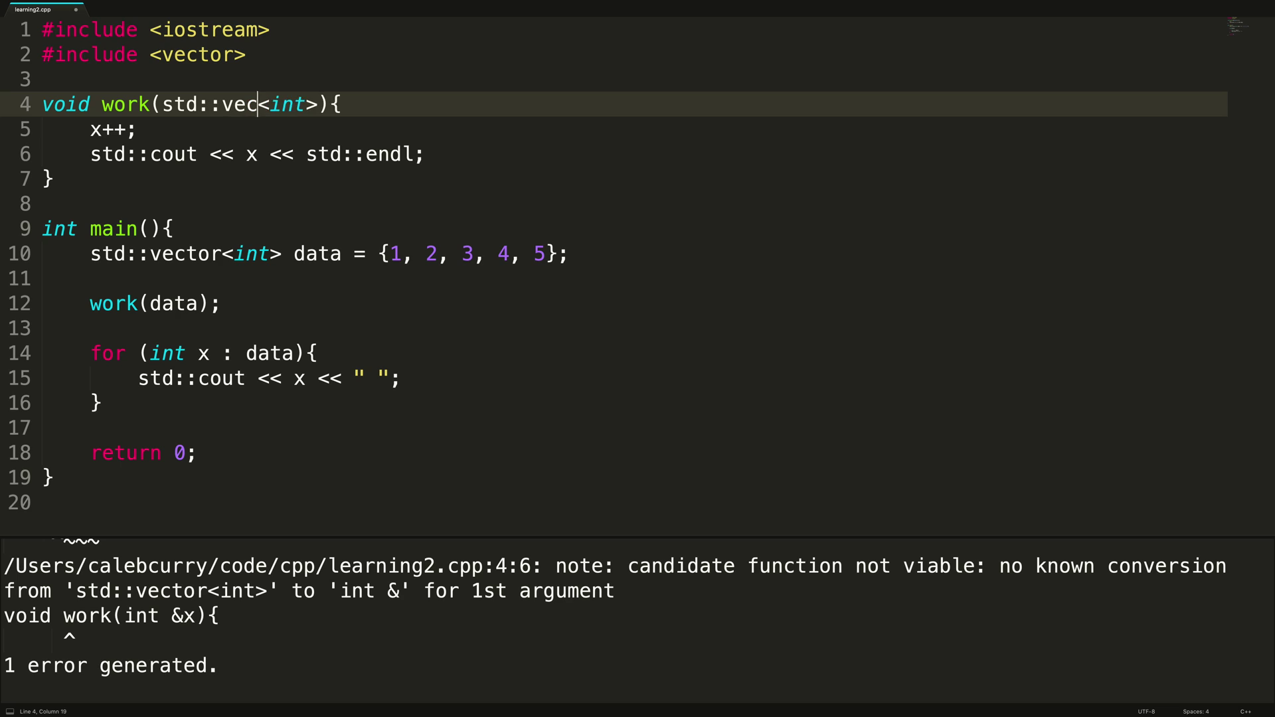
pyautogui.write('tor')
pyautogui.press('Right')
pyautogui.press('Right')
pyautogui.press('Right')
pyautogui.press('Right')
pyautogui.press('Right')
pyautogui.write('data')
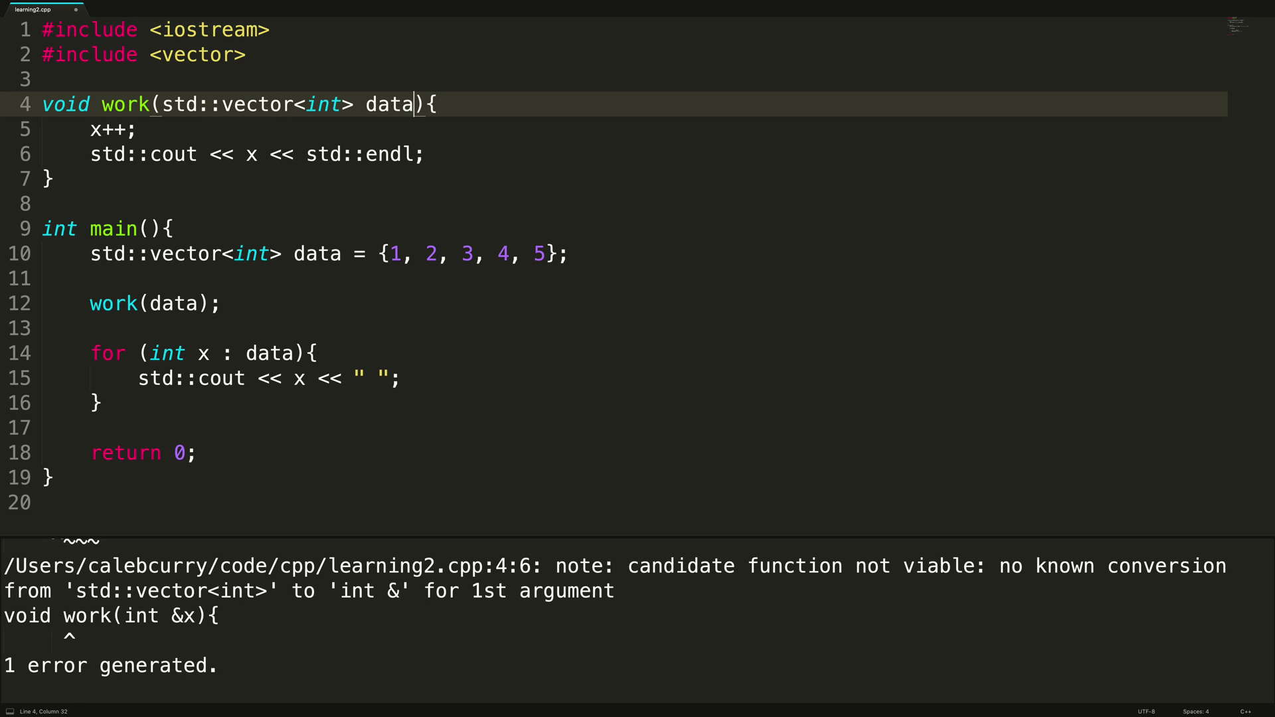
pyautogui.press('Right')
pyautogui.press('Right')
# Replace work's body with for(int i = 0; i < data.size(); i++) incrementing data[i]
pyautogui.hotkey('shift', 'Down')
pyautogui.hotkey('shift', 'Down')
pyautogui.press('BackSpace')
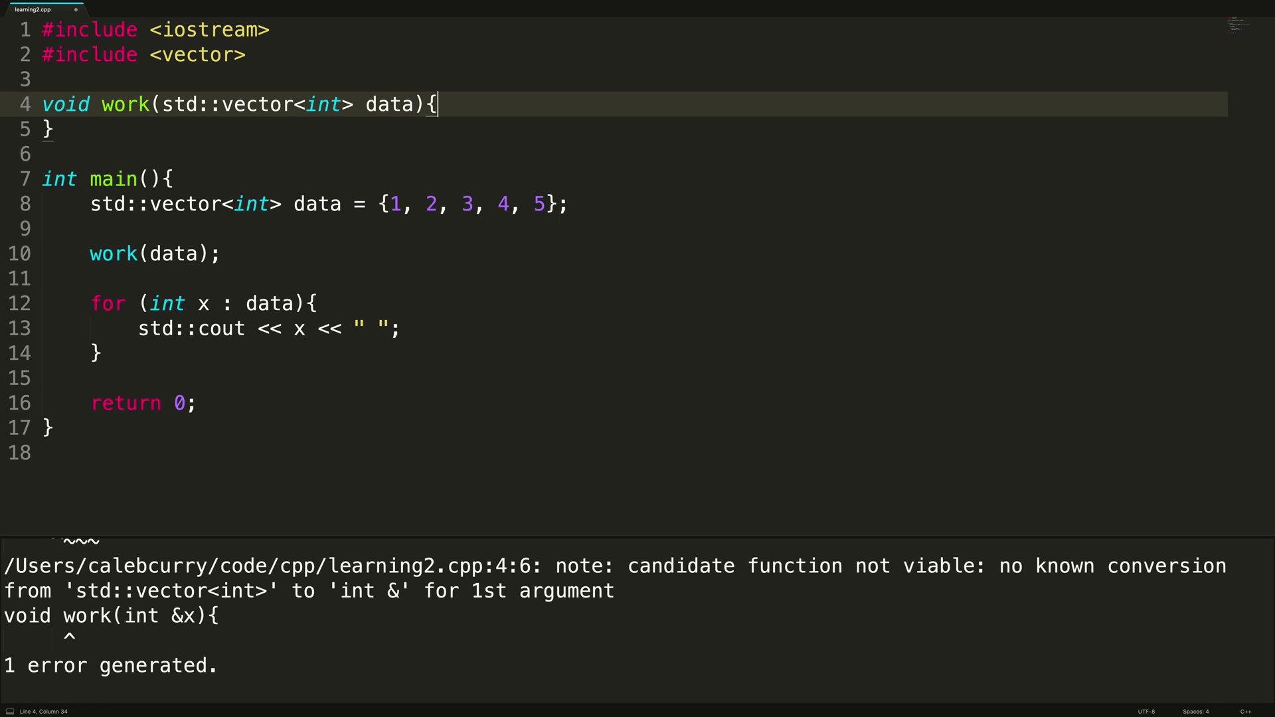
pyautogui.press('Return')
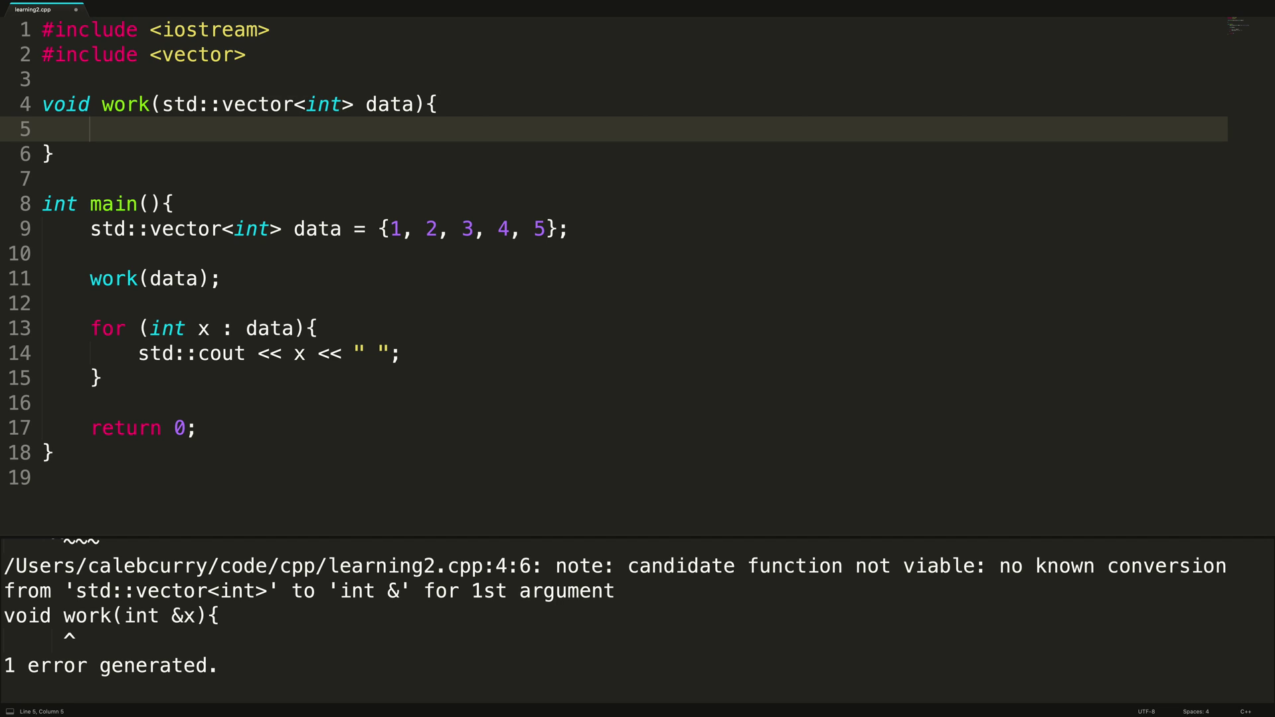
pyautogui.write('for(int i = 0; i')
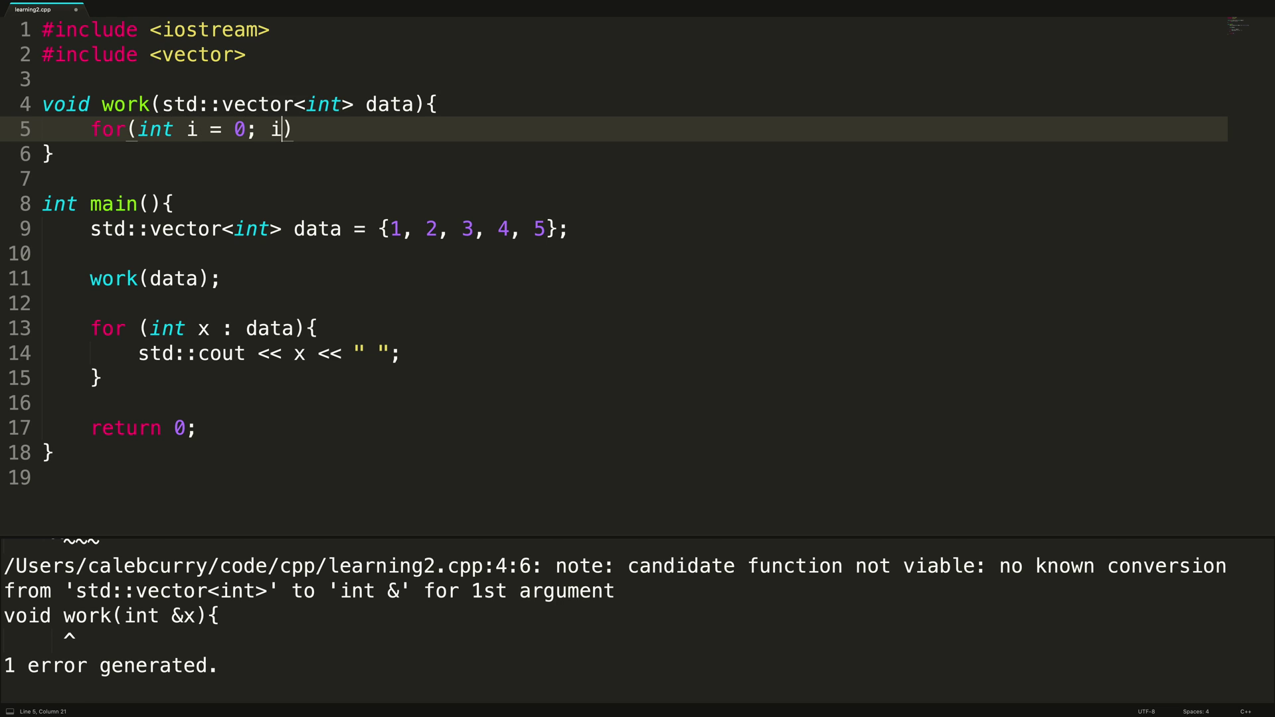
pyautogui.write(' < data.')
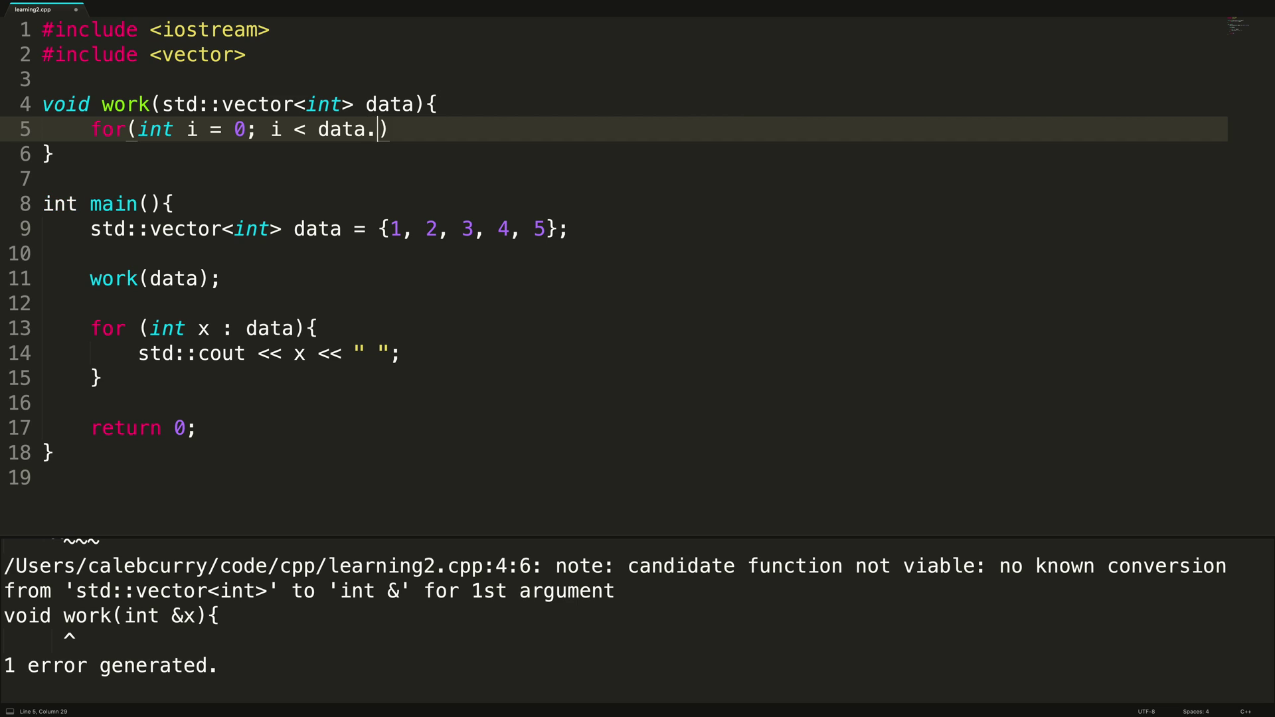
pyautogui.write('size()')
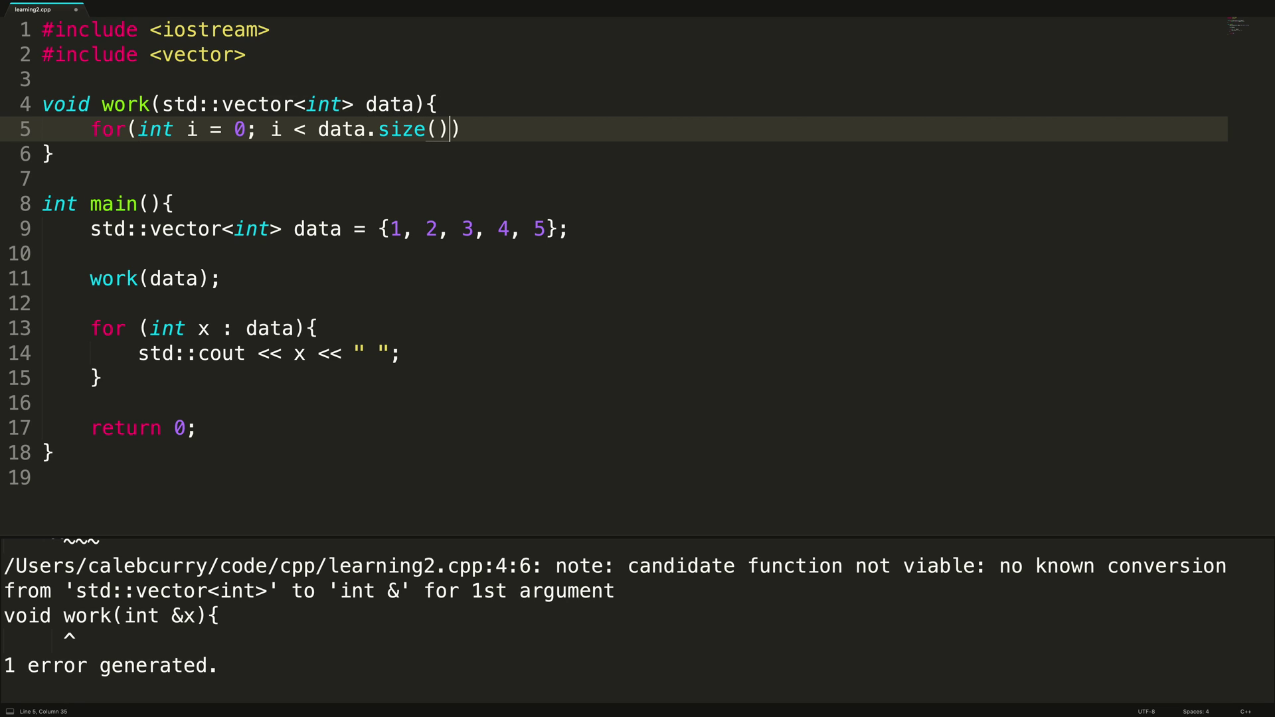
pyautogui.write('; i++')
pyautogui.write('){')
pyautogui.press('Return')
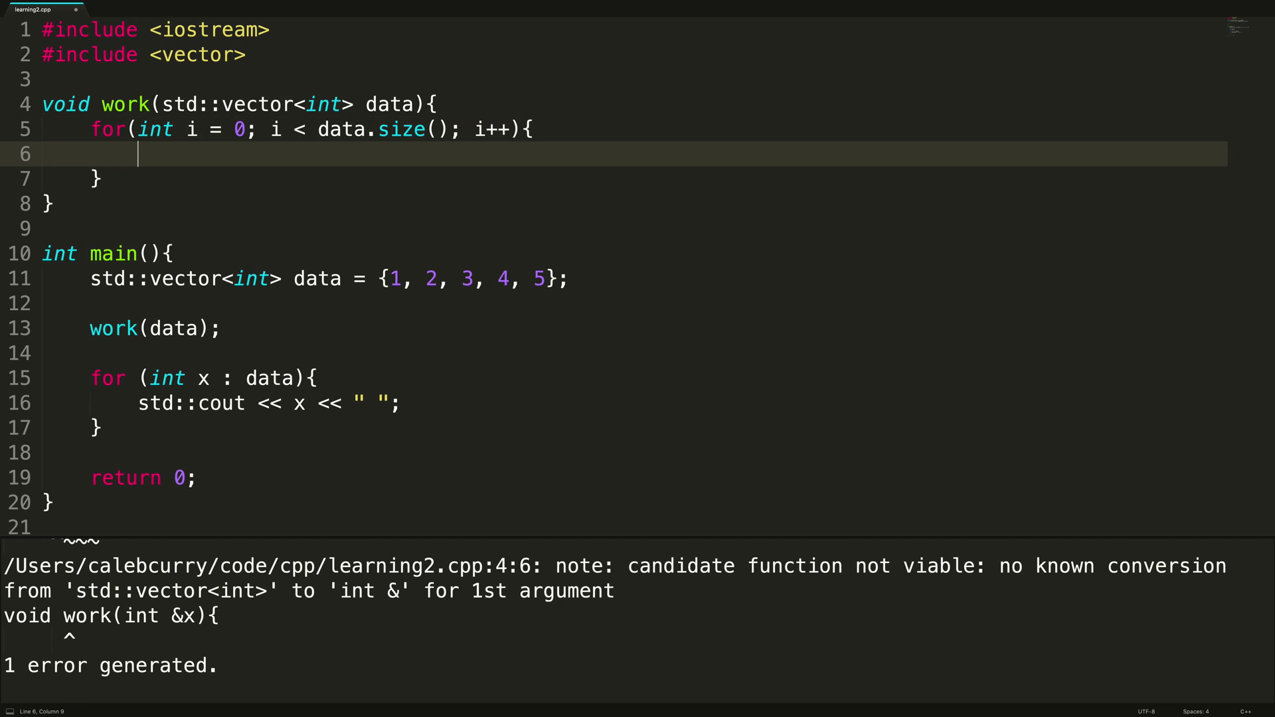
pyautogui.write('data[')
pyautogui.write('i]')
pyautogui.write('++;')
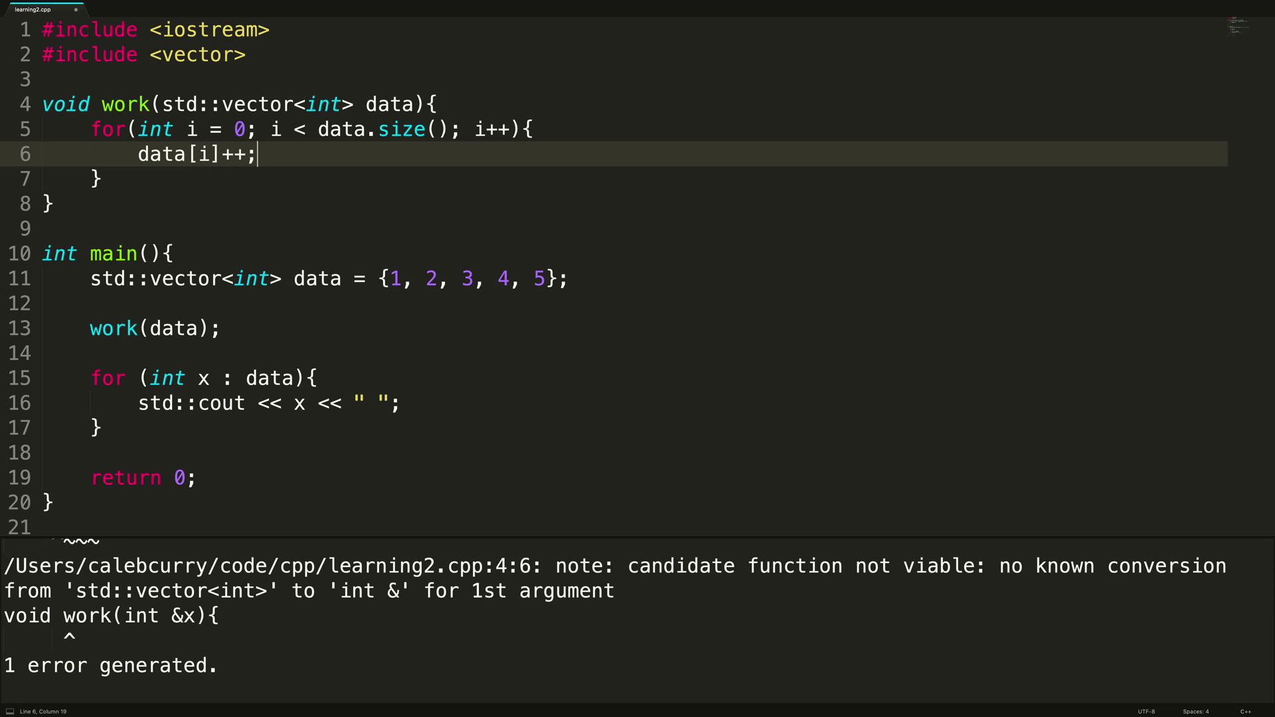
pyautogui.press('Up')
pyautogui.press('Up')
pyautogui.press('Right')
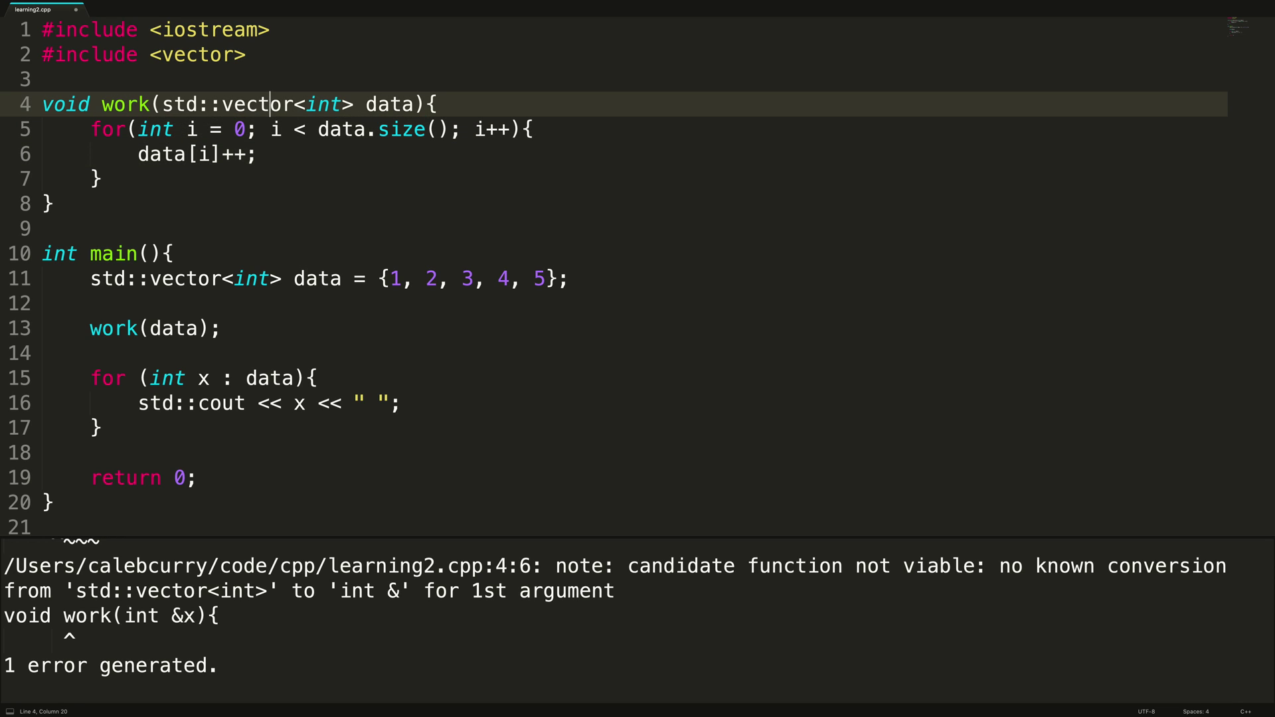
pyautogui.press('Right')
pyautogui.press('Right')
pyautogui.press('Right')
pyautogui.press('Right')
pyautogui.press('Right')
pyautogui.press('Right')
pyautogui.press('Right')
pyautogui.write('&')
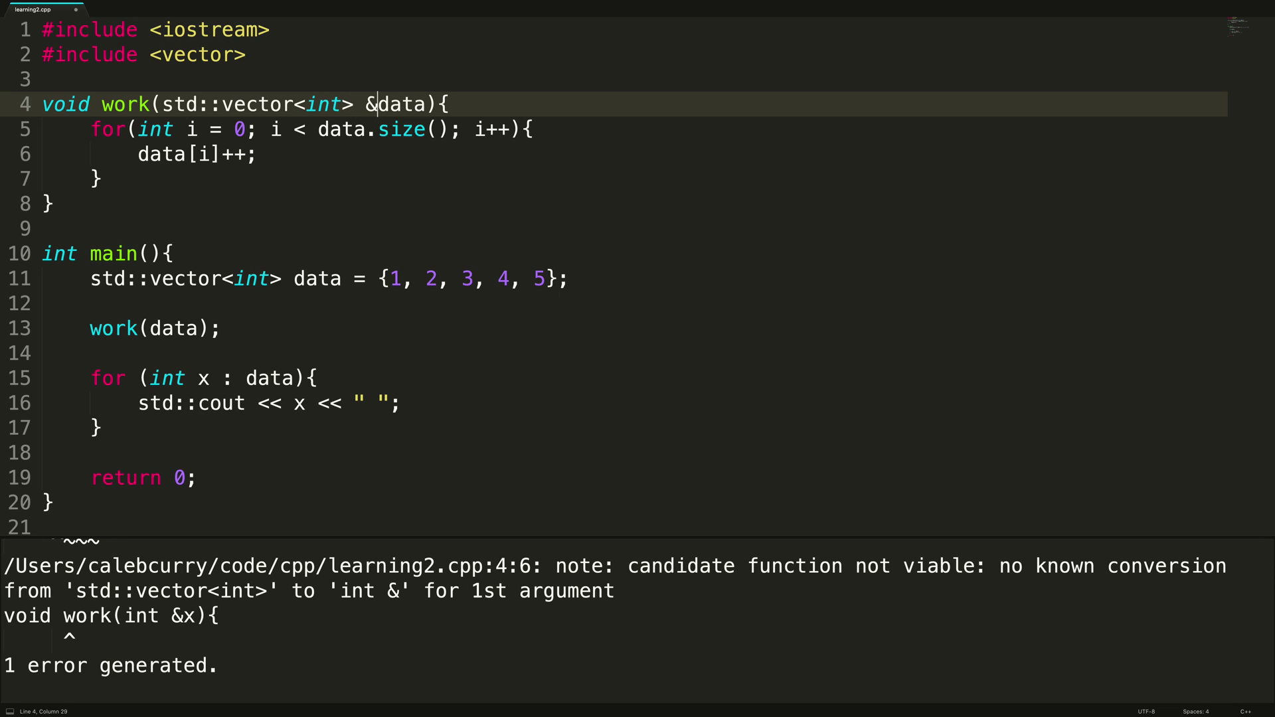
# Save and run the by-reference version, then remove the & before data and rebuild
pyautogui.press('super+s')
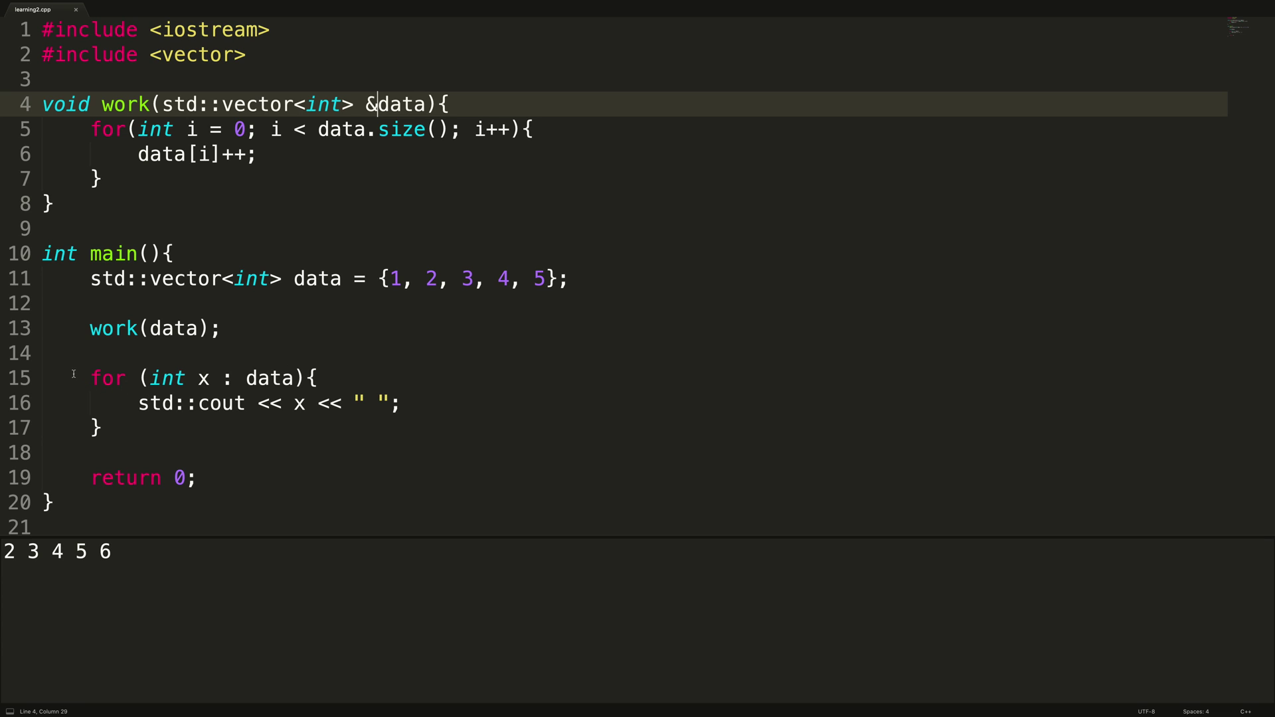
pyautogui.moveTo(73, 374); pyautogui.dragTo(186, 479)
pyautogui.click(186, 479)
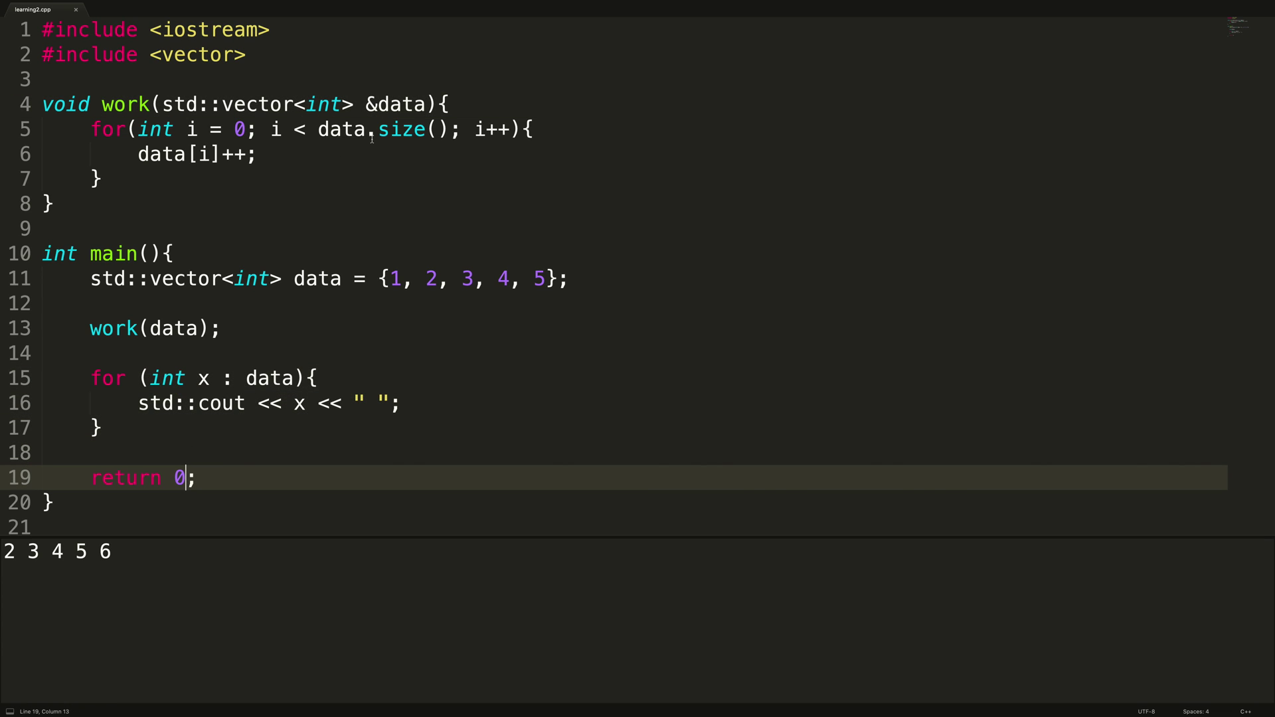
pyautogui.click(379, 103)
pyautogui.press('BackSpace')
pyautogui.hotkey('ctrl', 'b')
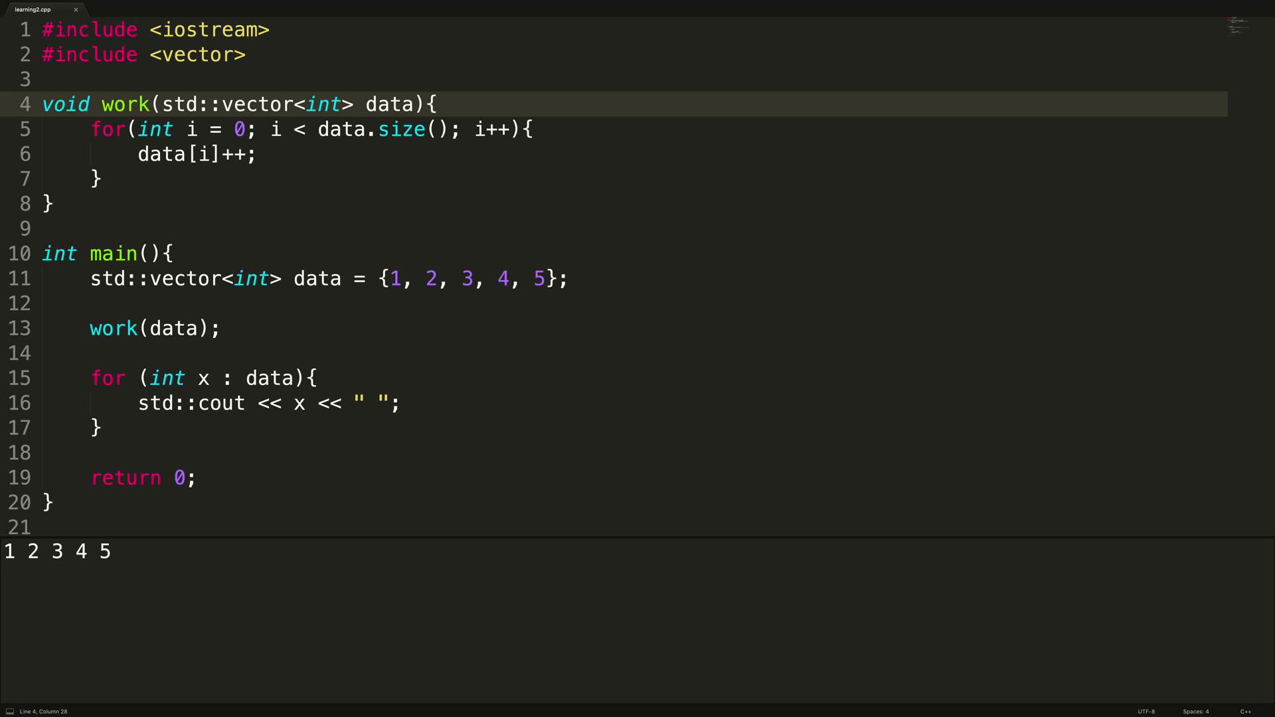
pyautogui.hotkey('shift', 'Right')
pyautogui.hotkey('shift', 'Right')
pyautogui.hotkey('shift', 'Right')
pyautogui.hotkey('shift', 'Right')
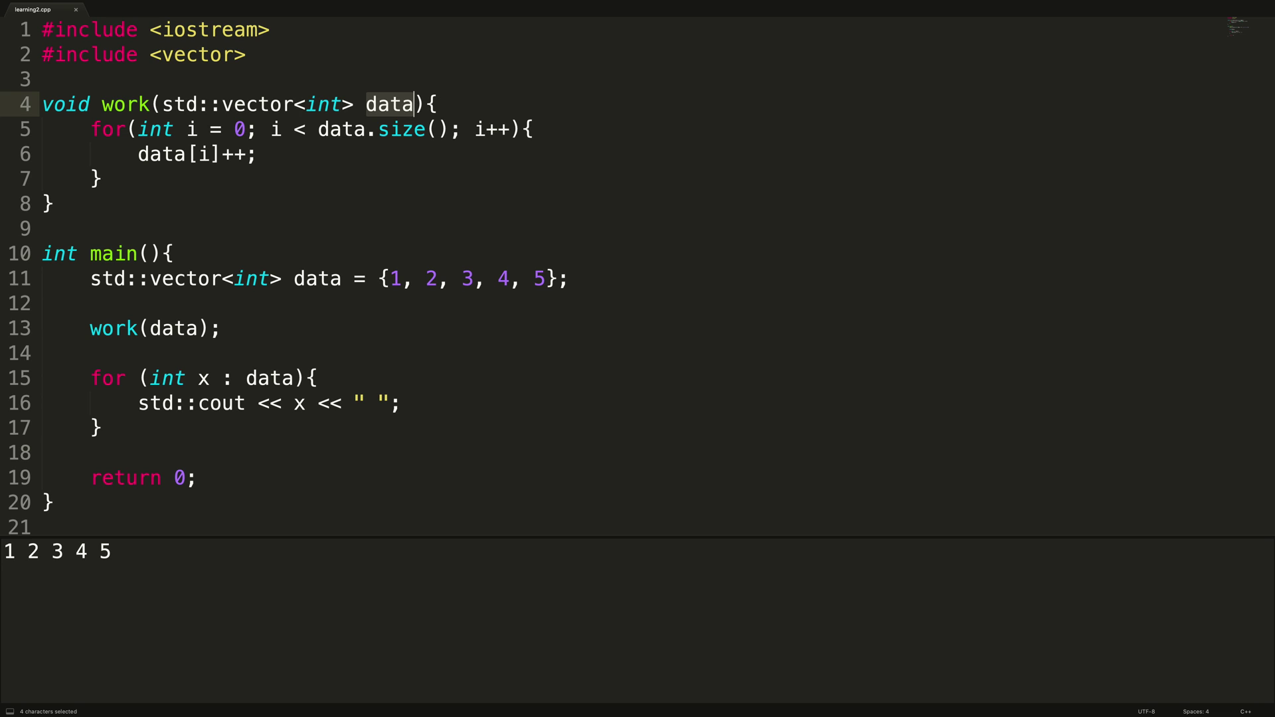
pyautogui.press('Down')
pyautogui.press('Down')
pyautogui.press('Down')
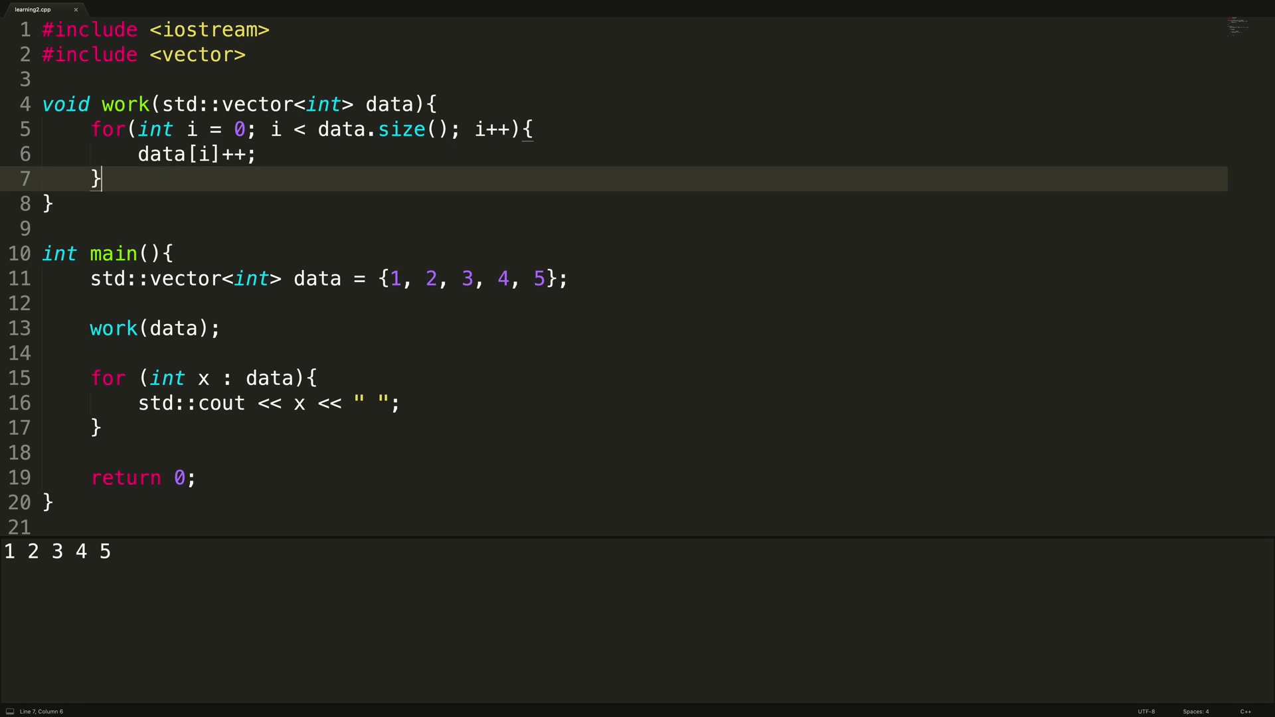
pyautogui.press('Up')
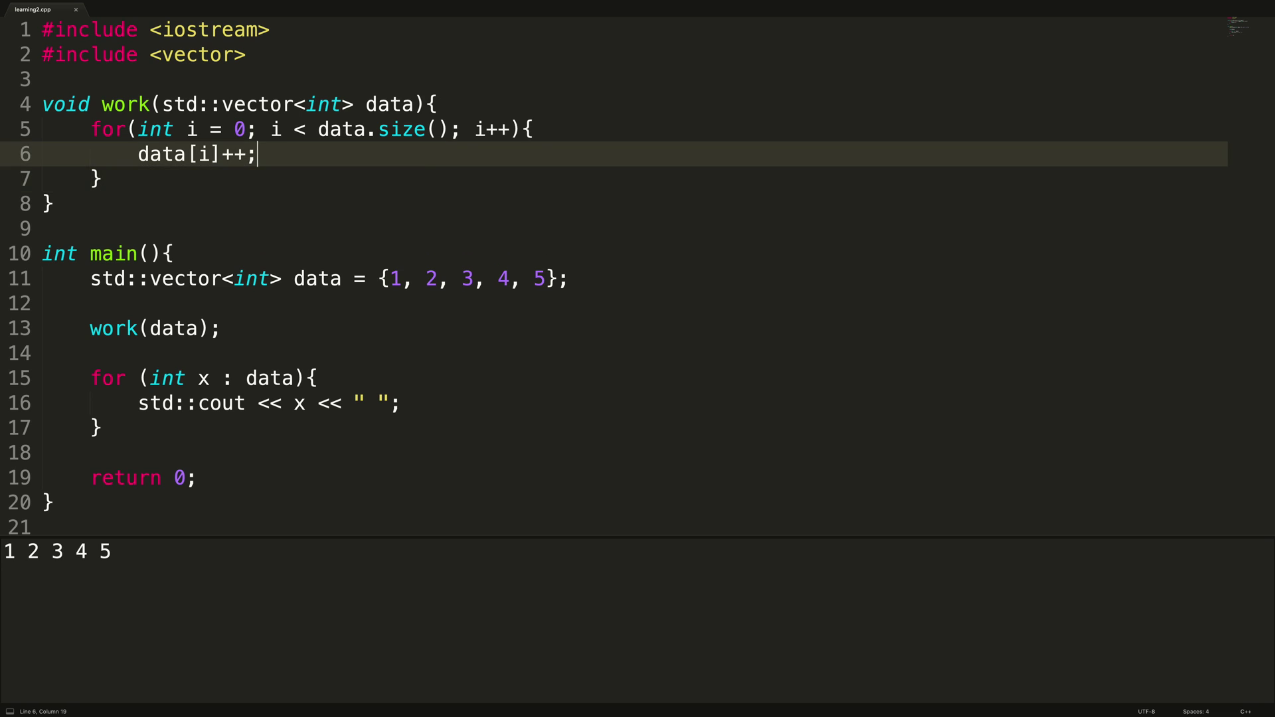
pyautogui.press('Up')
pyautogui.press('Down')
pyautogui.press('Down')
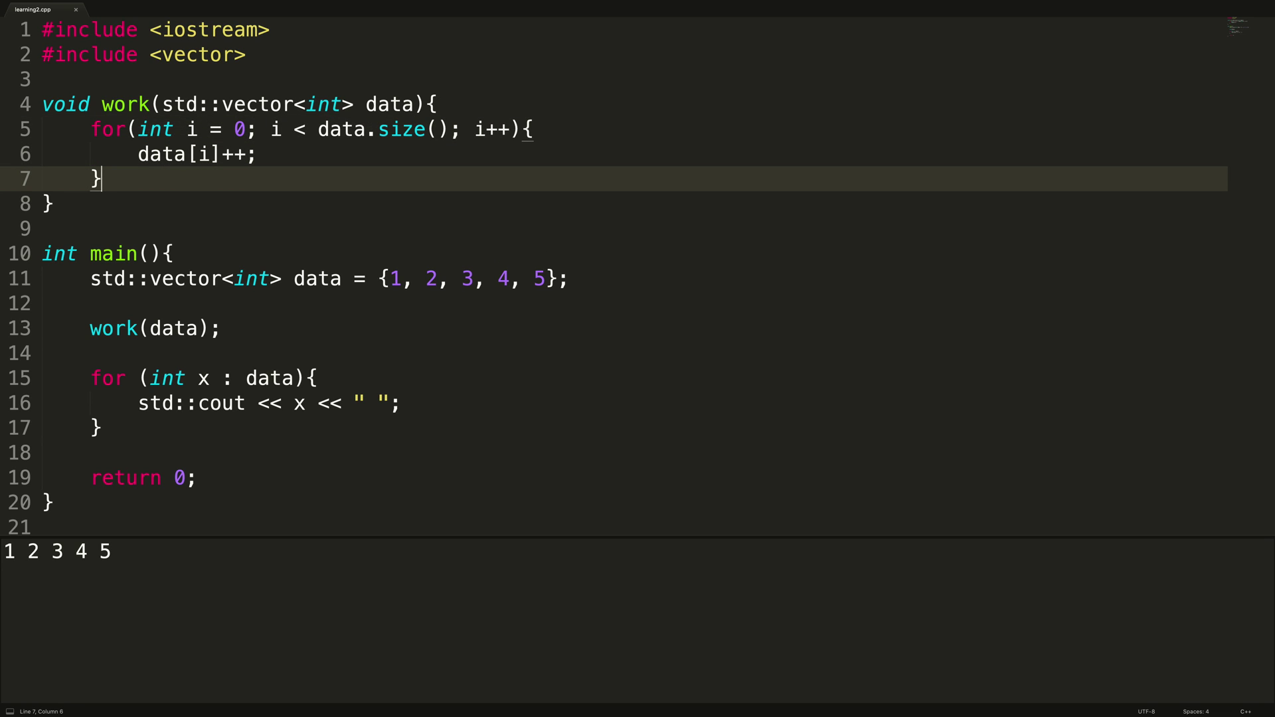
pyautogui.press('Return')
pyautogui.press('Return')
pyautogui.write('retun')
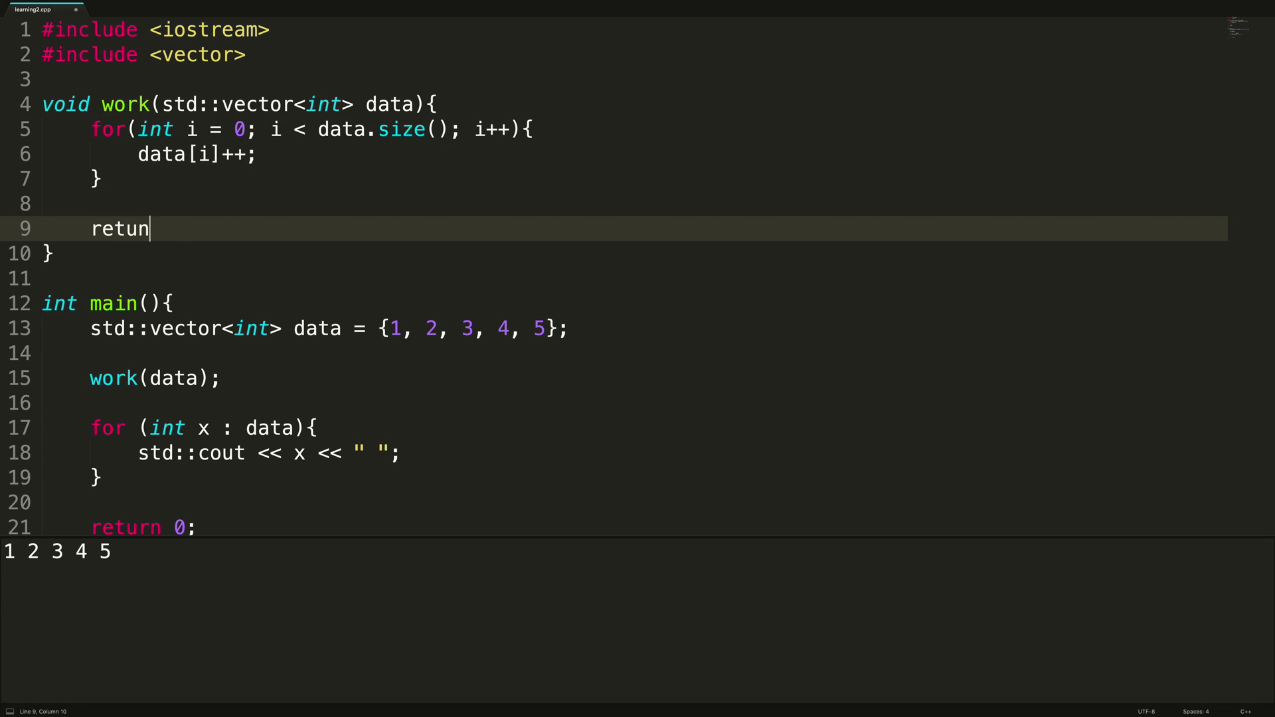
pyautogui.write(' data;')
# Change work's return type from void to std::vector<int> and add return data;
pyautogui.press('Up')
pyautogui.press('Up')
pyautogui.press('Up')
pyautogui.press('Left')
pyautogui.press('Left')
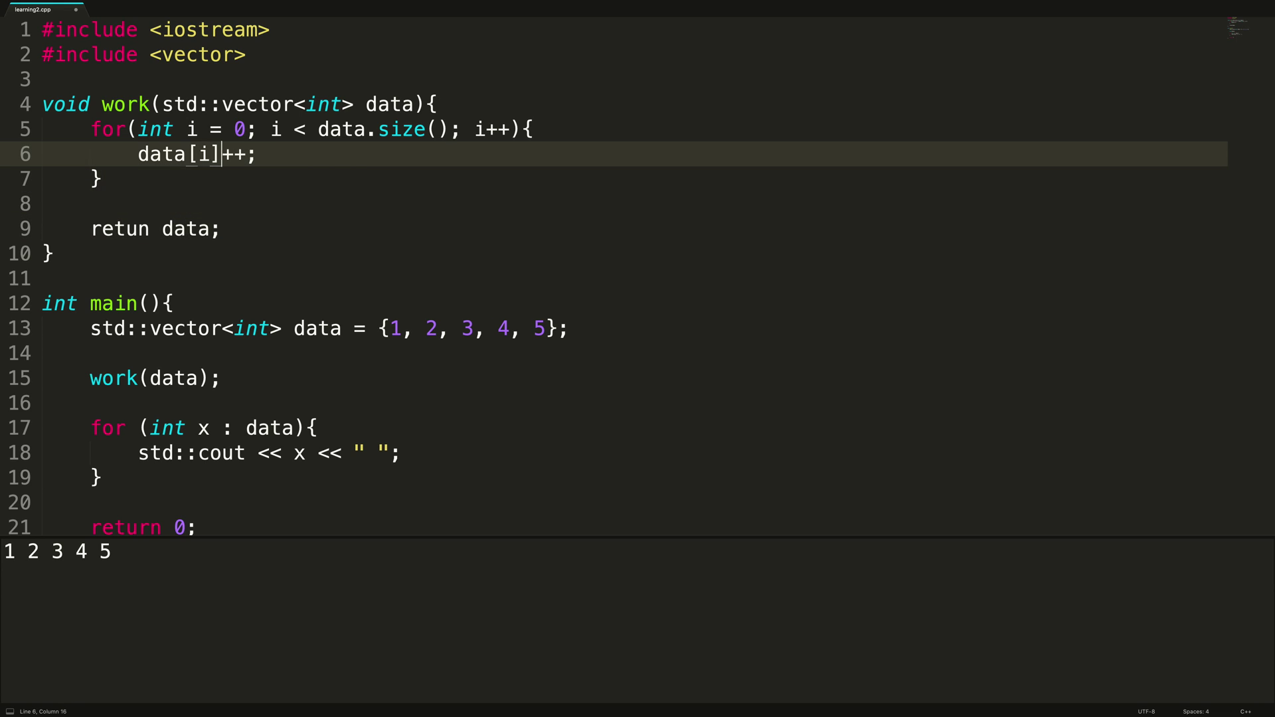
pyautogui.press('Up')
pyautogui.press('Up')
pyautogui.press('Left')
pyautogui.press('Left')
pyautogui.press('Left')
pyautogui.press('Left')
pyautogui.press('Left')
pyautogui.press('Left')
pyautogui.press('Left')
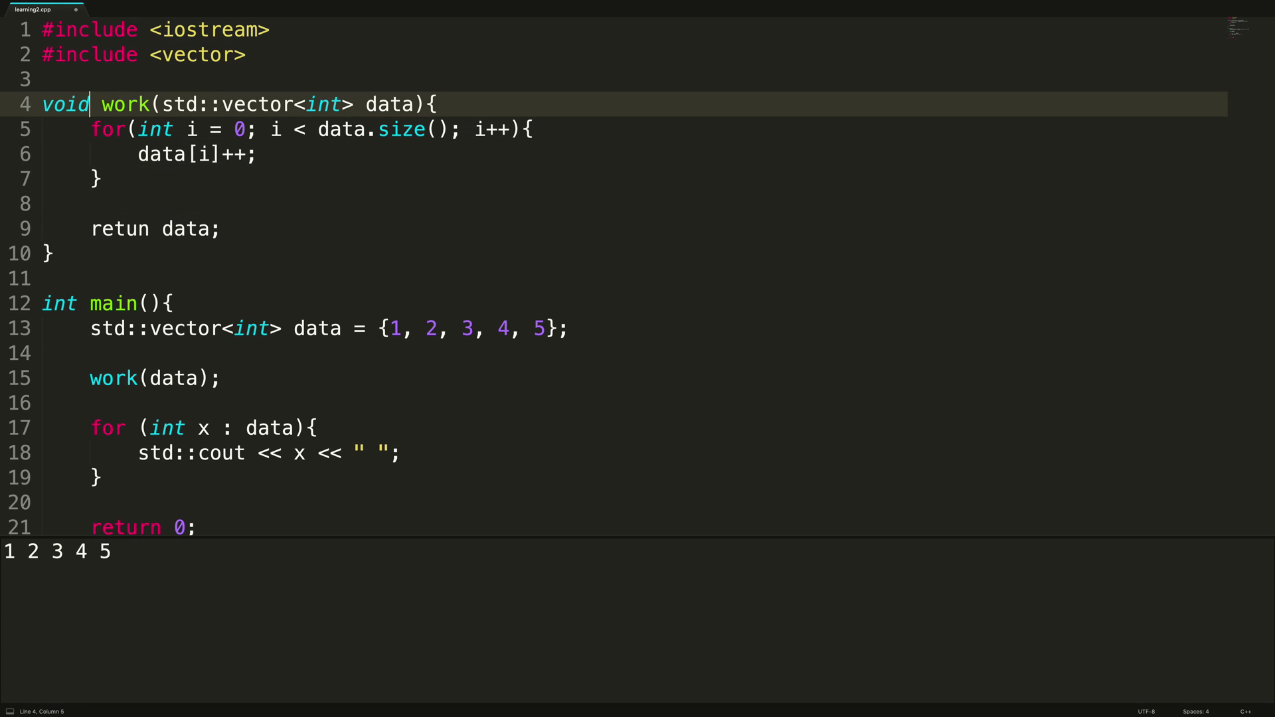
pyautogui.press('BackSpace')
pyautogui.press('BackSpace')
pyautogui.press('BackSpace')
pyautogui.press('BackSpace')
pyautogui.write('std::')
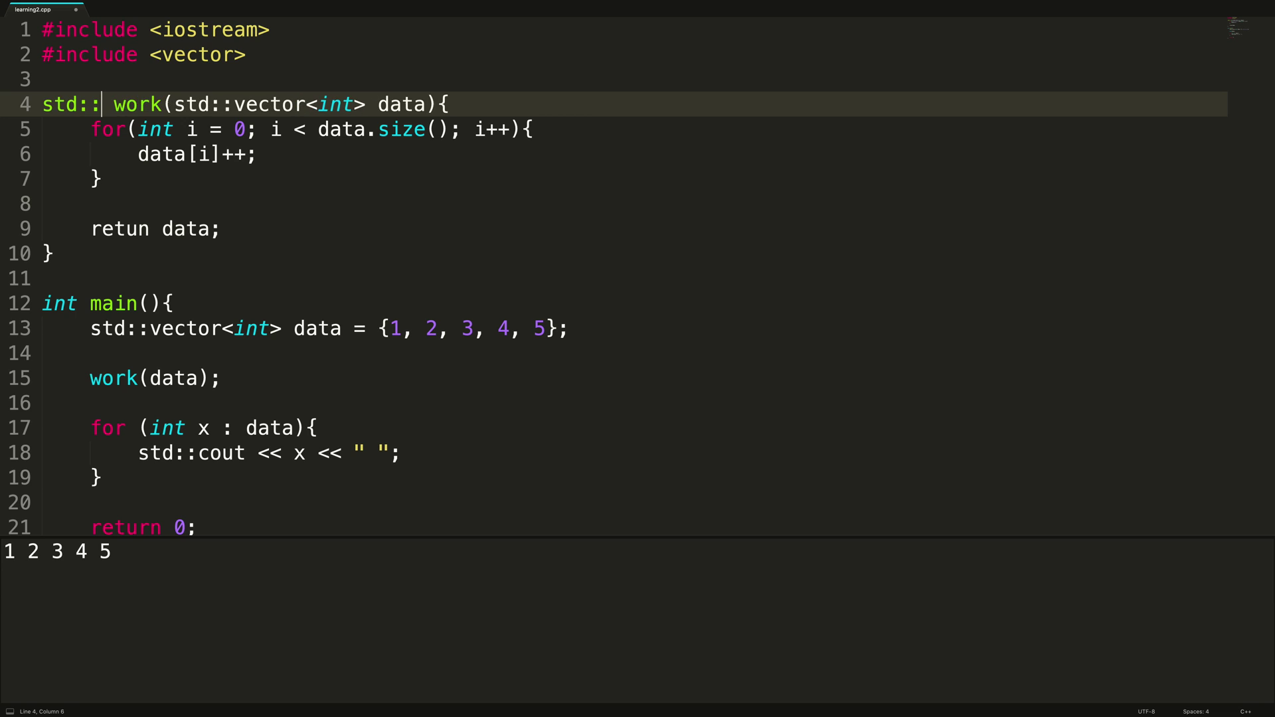
pyautogui.write('vector<int')
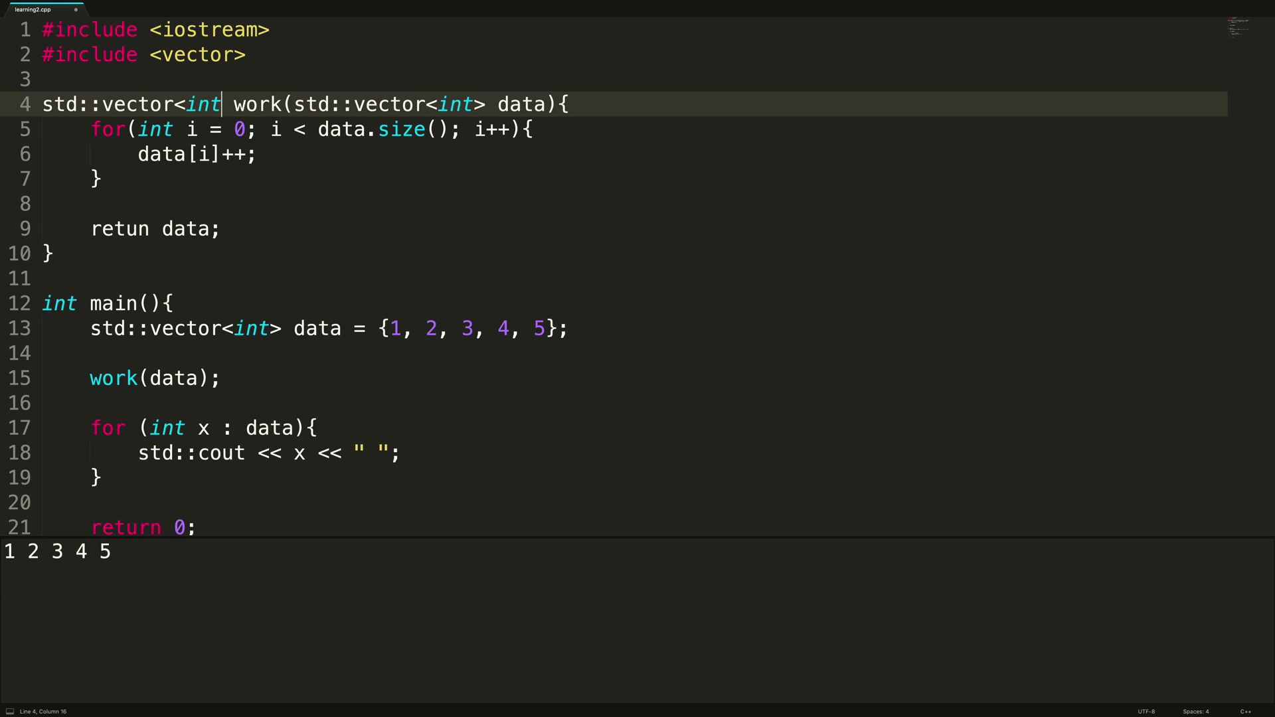
pyautogui.write('>')
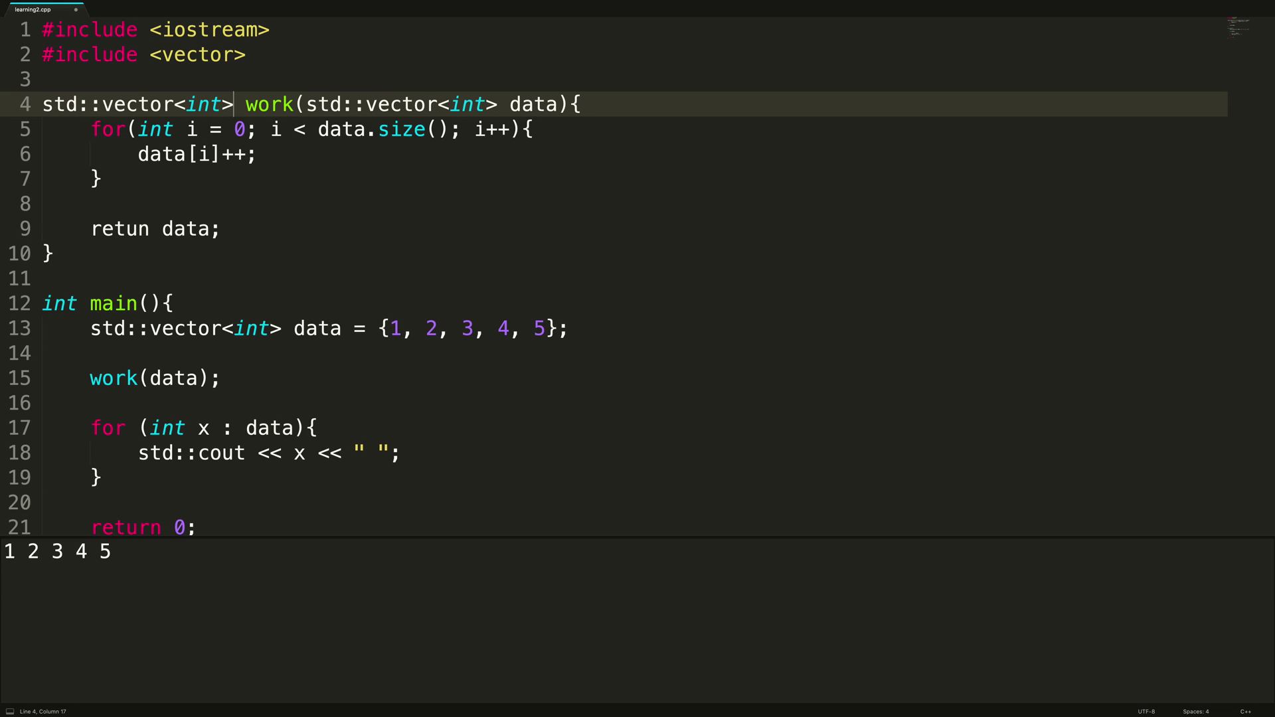
pyautogui.press('Down')
pyautogui.press('Down')
pyautogui.press('Down')
pyautogui.press('Down')
pyautogui.press('Down')
pyautogui.press('Down')
pyautogui.press('Down')
pyautogui.press('Down')
pyautogui.press('Down')
pyautogui.press('Down')
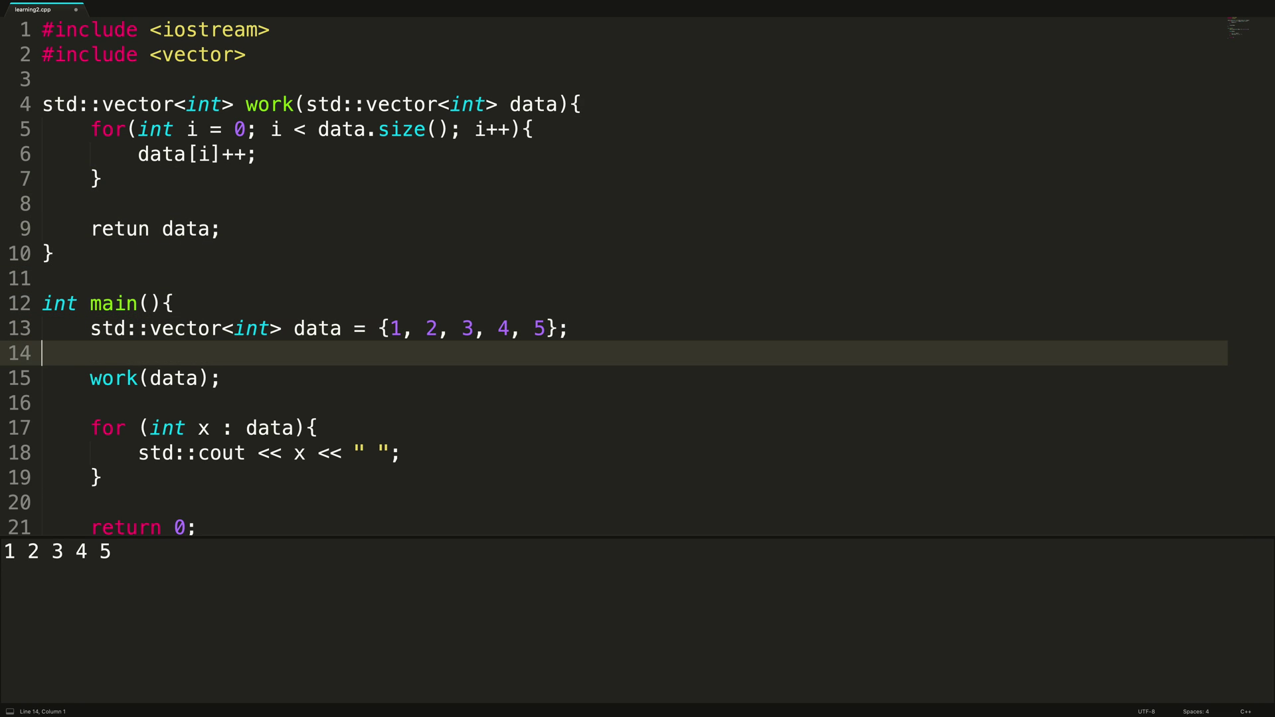
pyautogui.press('Down')
pyautogui.press('Down')
pyautogui.press('Down')
pyautogui.press('Down')
pyautogui.press('Down')
pyautogui.press('Down')
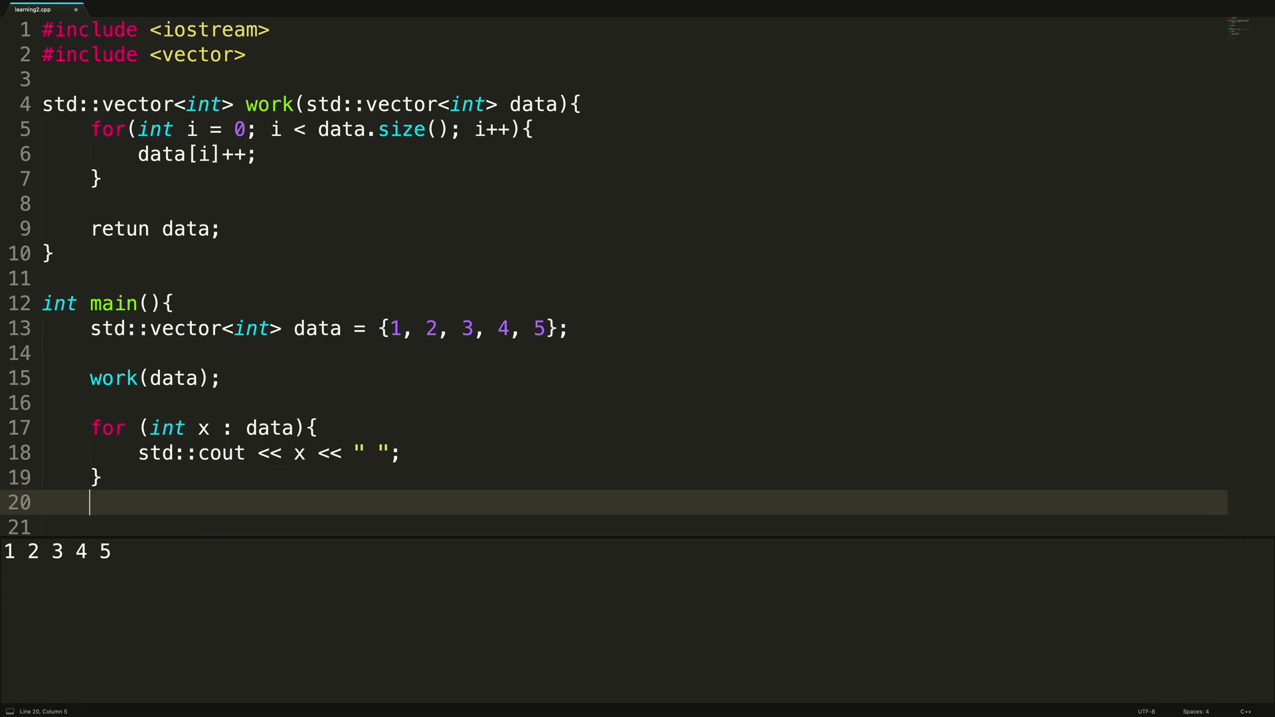
pyautogui.press('Down')
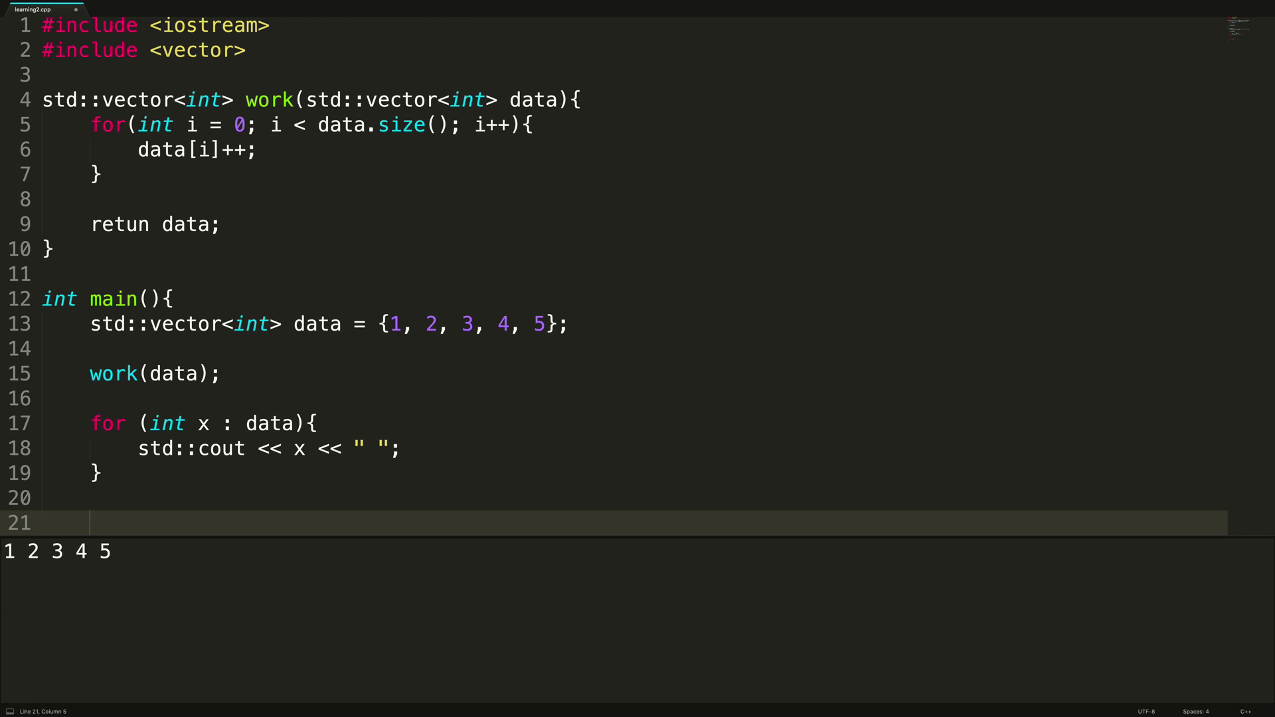
# Assign the work(data) result to data2 and make the printing loop iterate over data2
pyautogui.press('Up')
pyautogui.press('Up')
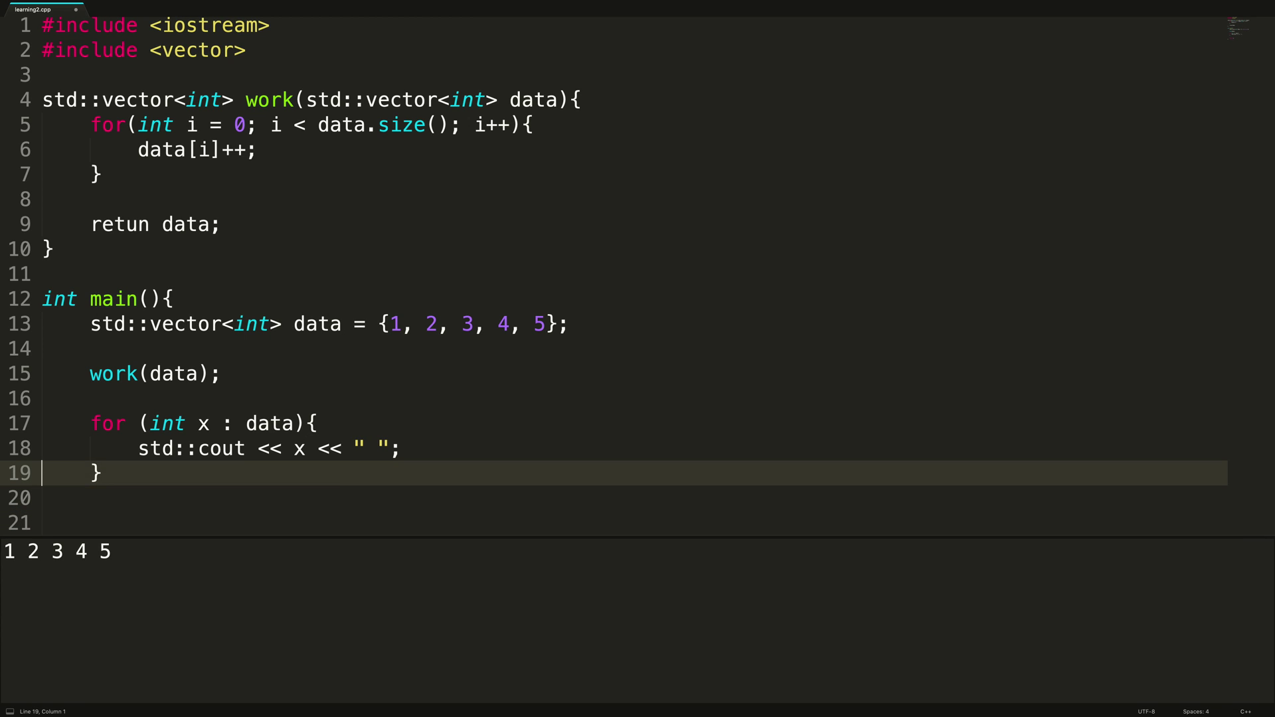
pyautogui.press('Up')
pyautogui.press('Up')
pyautogui.press('Up')
pyautogui.press('Up')
pyautogui.press('Right')
pyautogui.press('Right')
pyautogui.press('Right')
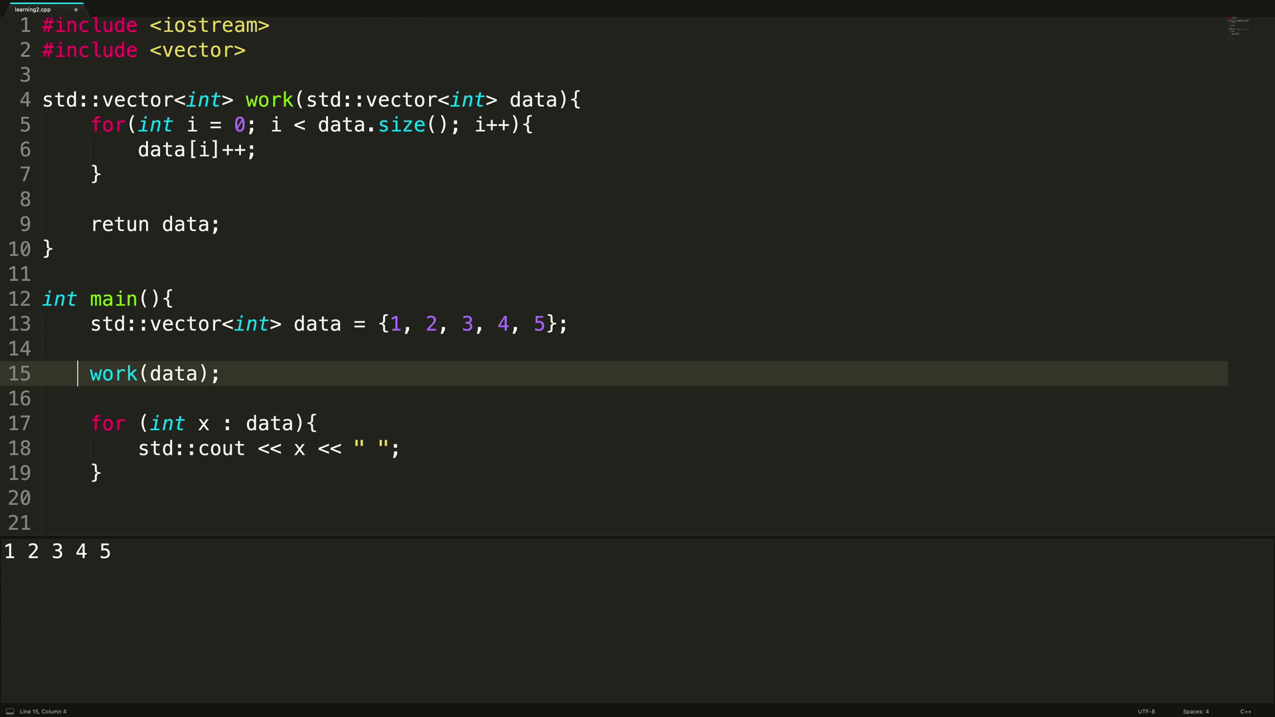
pyautogui.press('Right')
pyautogui.write('data')
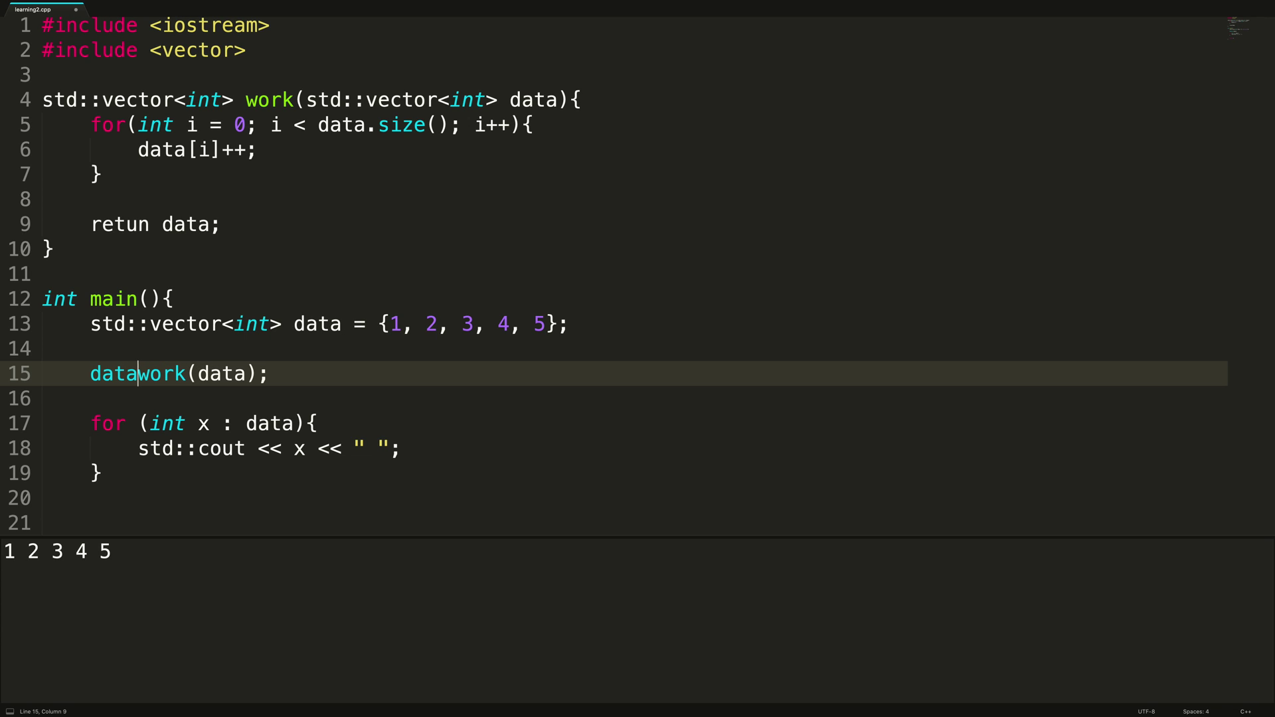
pyautogui.write('2 =')
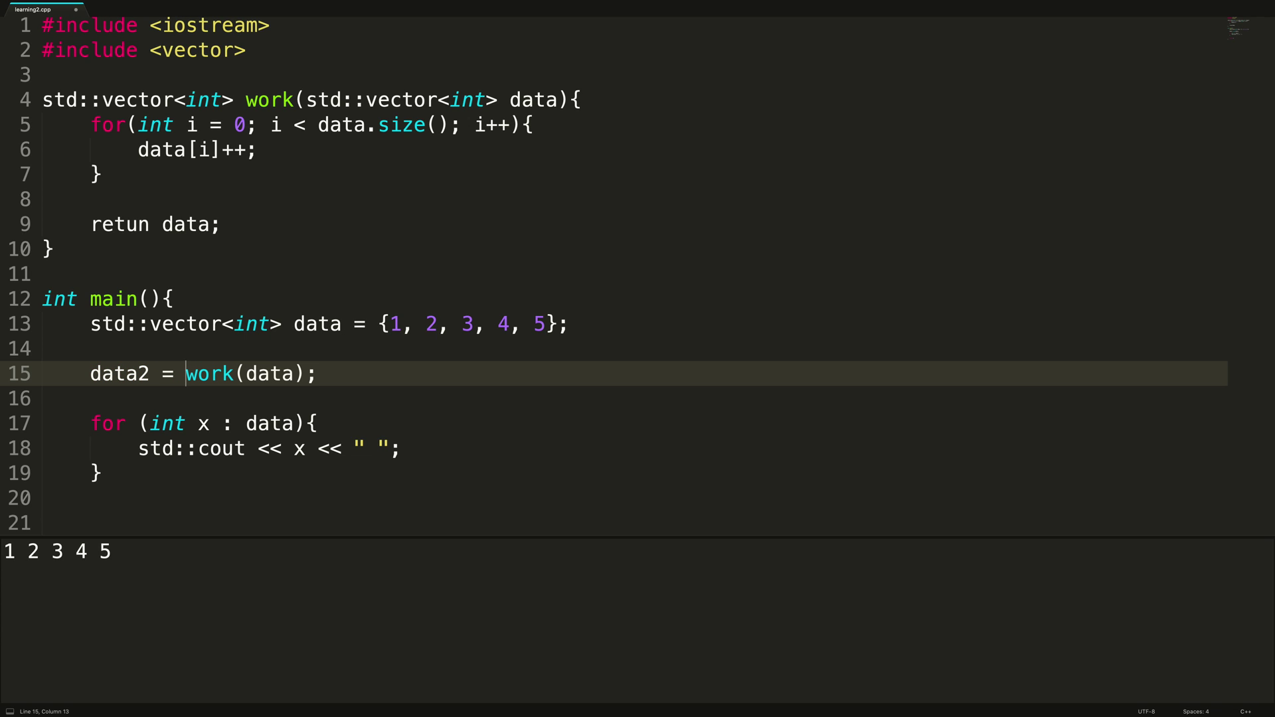
pyautogui.press('Right')
pyautogui.press('Right')
pyautogui.press('Right')
pyautogui.press('Right')
pyautogui.press('Right')
pyautogui.press('Right')
pyautogui.press('Right')
pyautogui.press('Right')
pyautogui.press('Right')
pyautogui.press('Right')
pyautogui.press('Right')
pyautogui.press('Right')
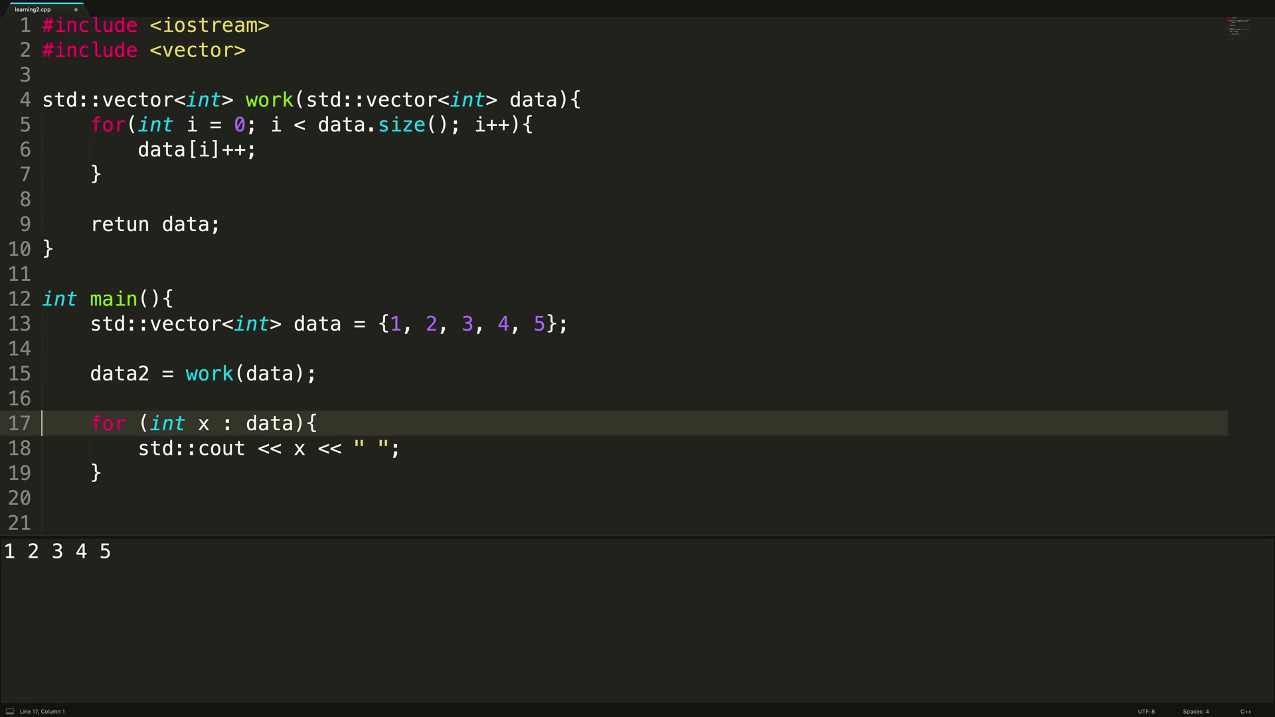
pyautogui.press('End')
pyautogui.press('Left')
pyautogui.press('Left')
pyautogui.write('2')
# Declare data2 as std::vector<int>, fix the 'retun' typo, and rebuild to print 2 3 4 5 6
pyautogui.hotkey('ctrl', 's')
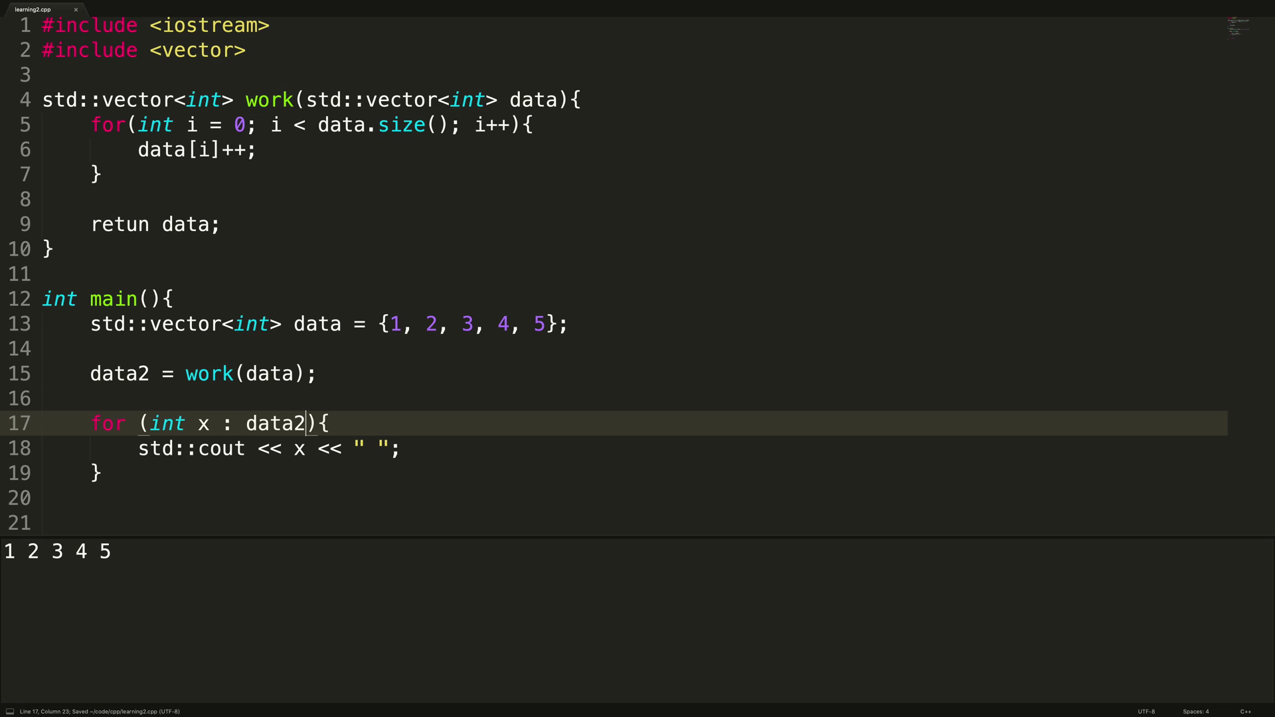
pyautogui.press('super+b')
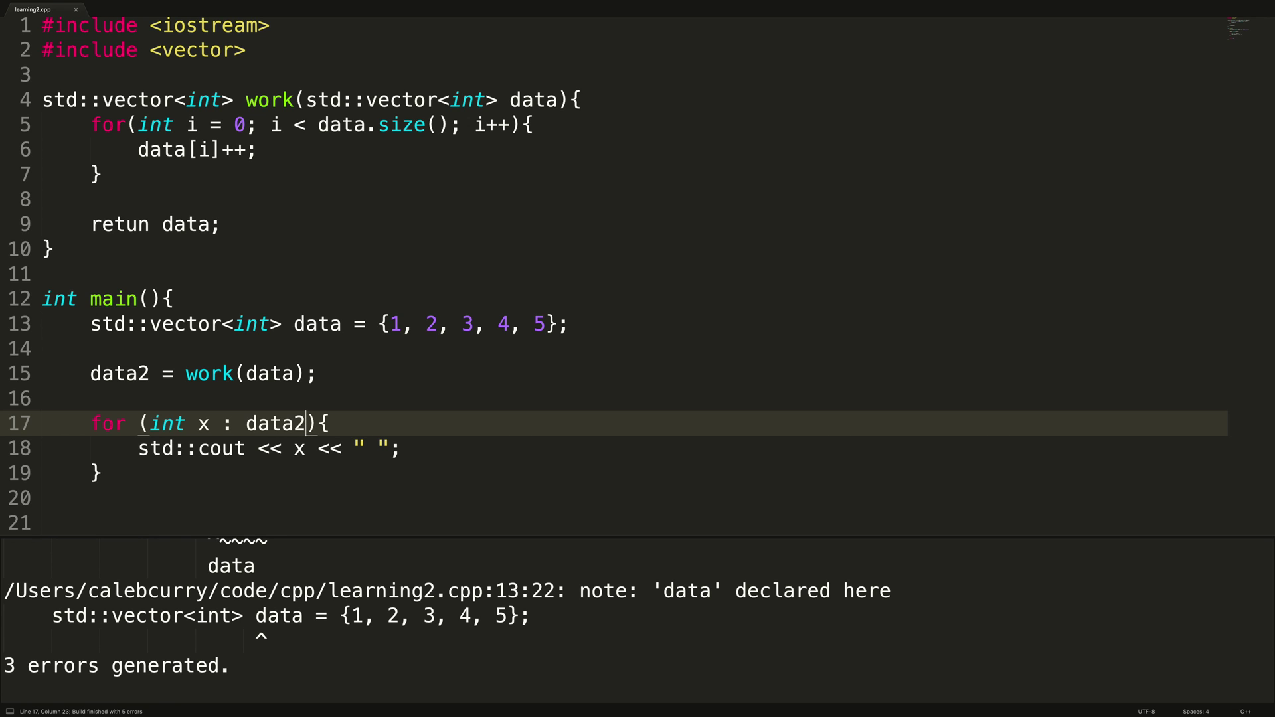
pyautogui.click(91, 371)
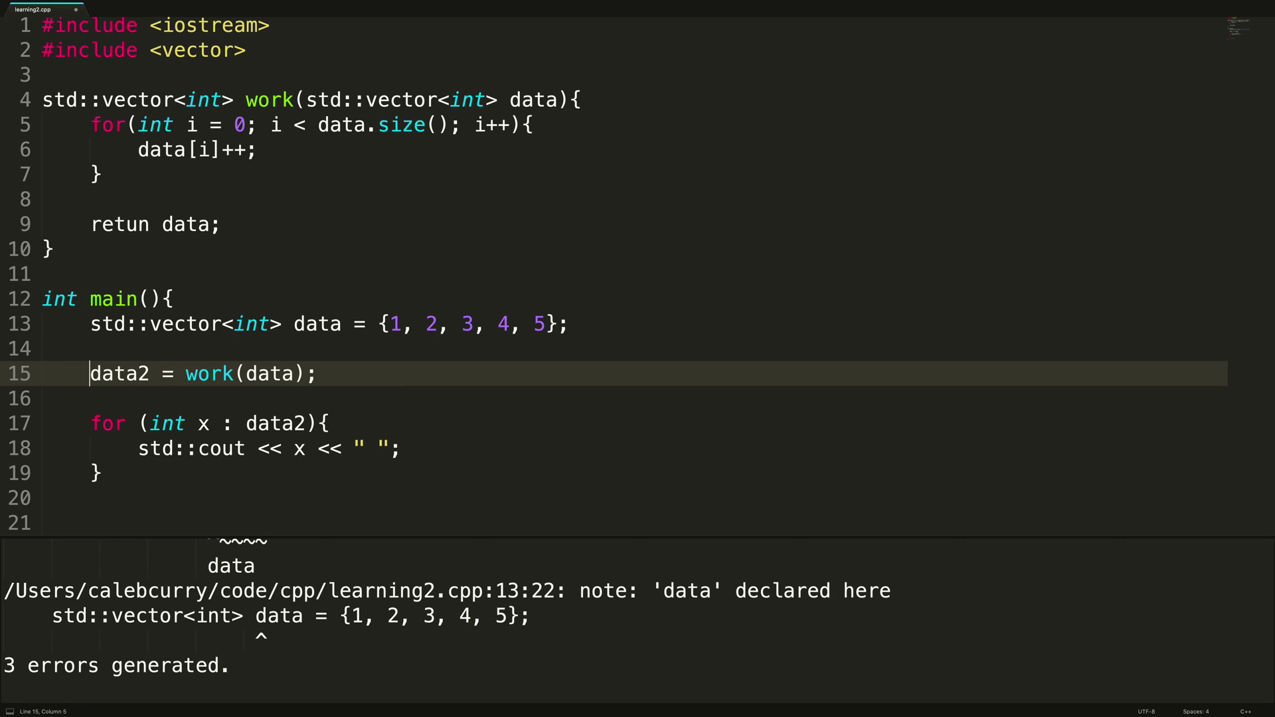
pyautogui.write('std::vector<in')
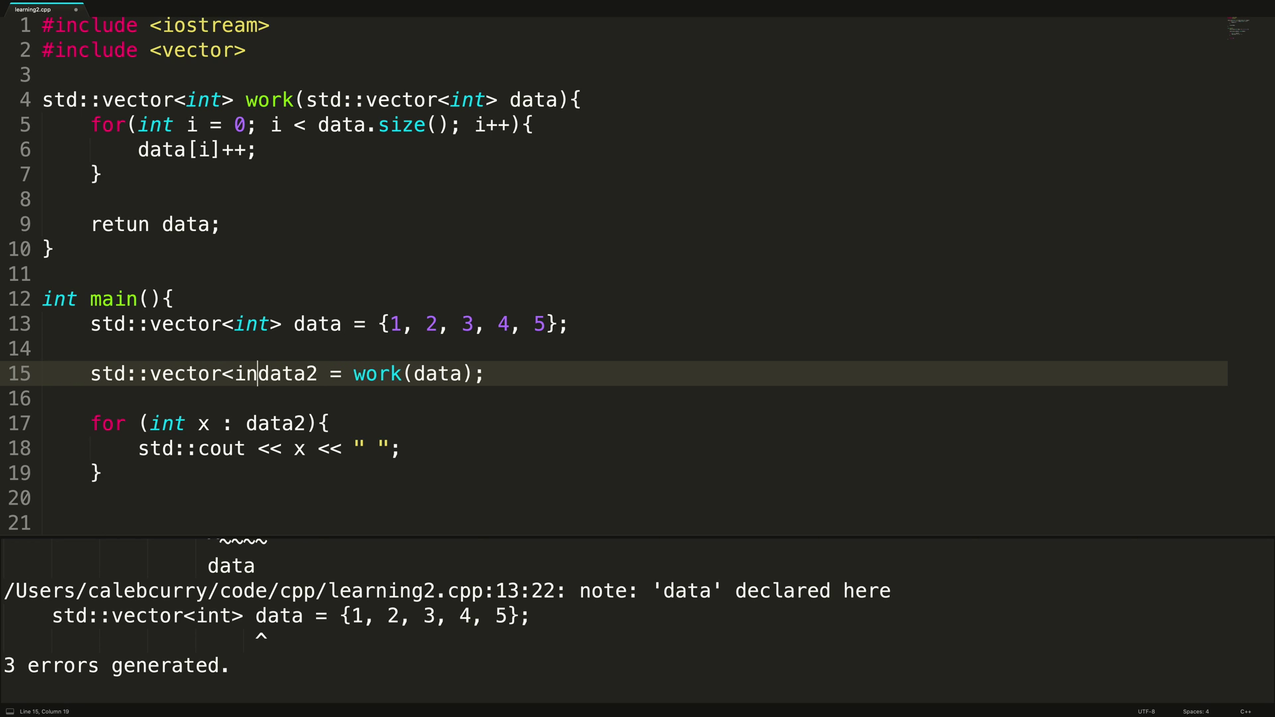
pyautogui.write('t>')
pyautogui.press('super+b')
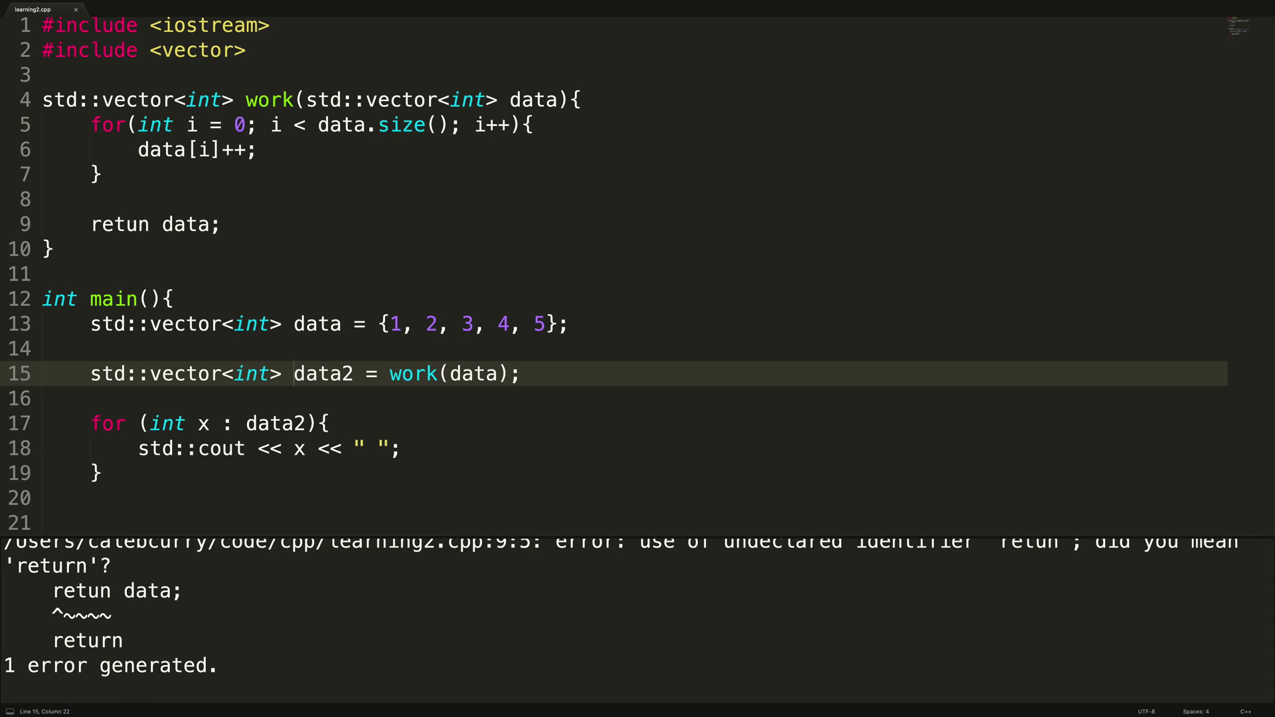
pyautogui.click(138, 225)
pyautogui.write('r')
pyautogui.press('super+b')
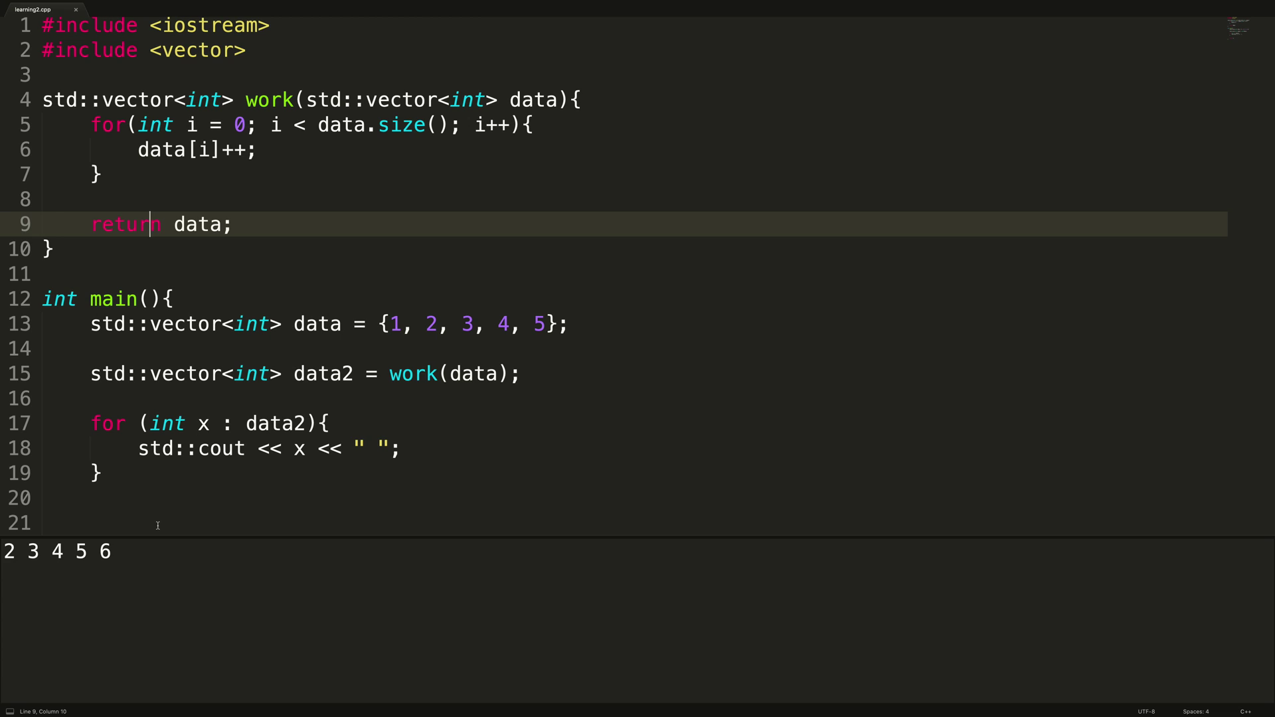
# Add std::cout << &data << std::endl; after the vector declaration and copy it
pyautogui.press('Up')
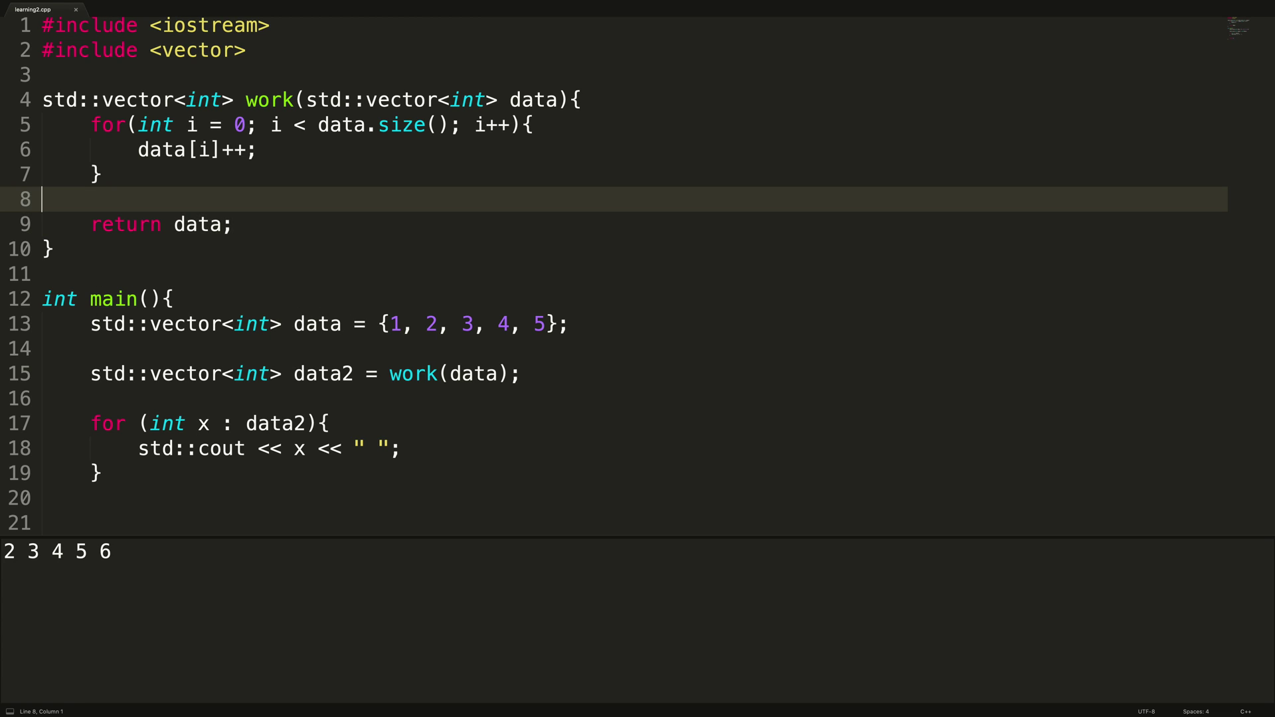
pyautogui.press('Down')
pyautogui.press('Down')
pyautogui.press('Down')
pyautogui.press('Down')
pyautogui.press('Down')
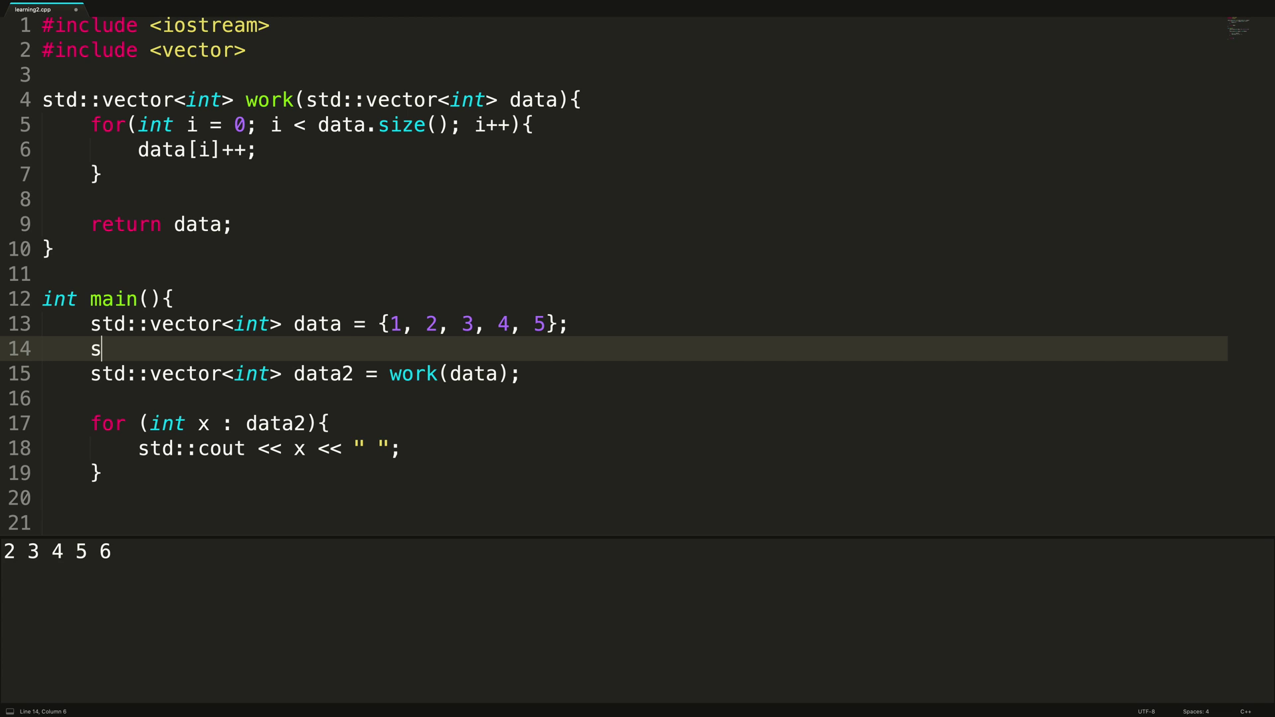
pyautogui.write('td::cout << ')
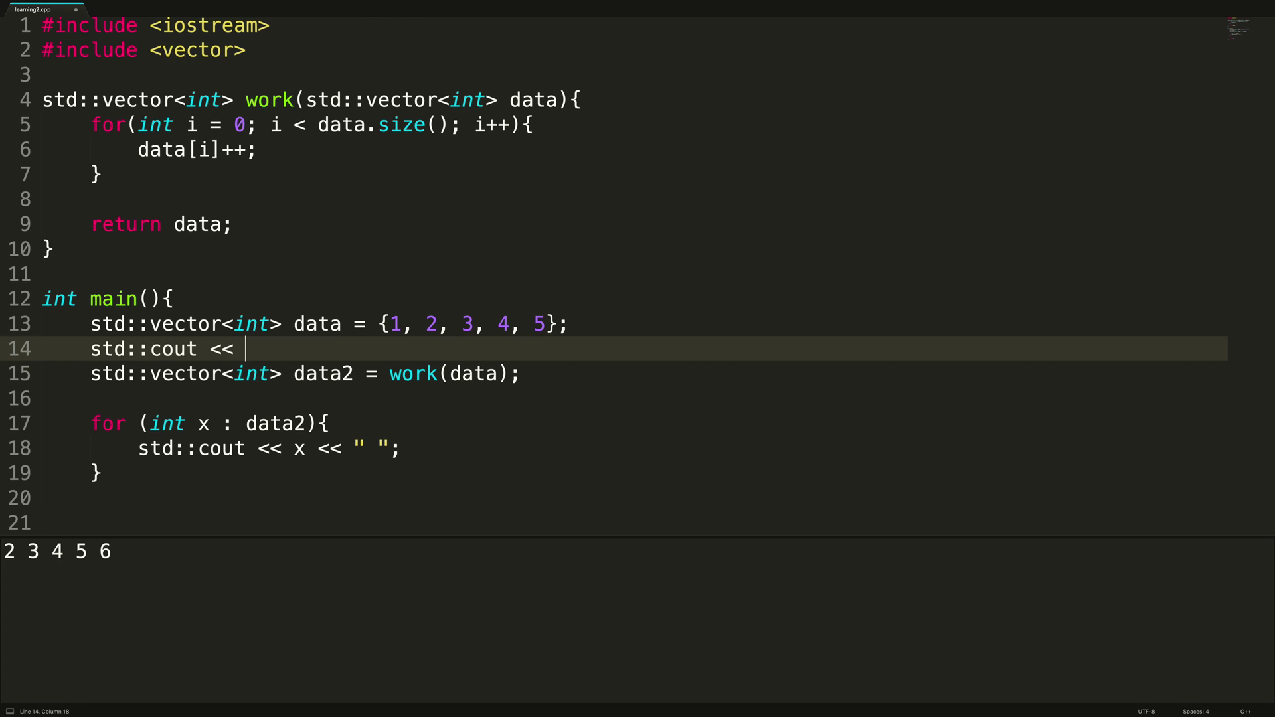
pyautogui.write('&data')
pyautogui.write(' << std::endl;')
pyautogui.hotkey('shift', 'Home')
pyautogui.hotkey('ctrl', 'c')
# Paste the address print after the work call and change it to &data2
pyautogui.press('Down')
pyautogui.press('Down')
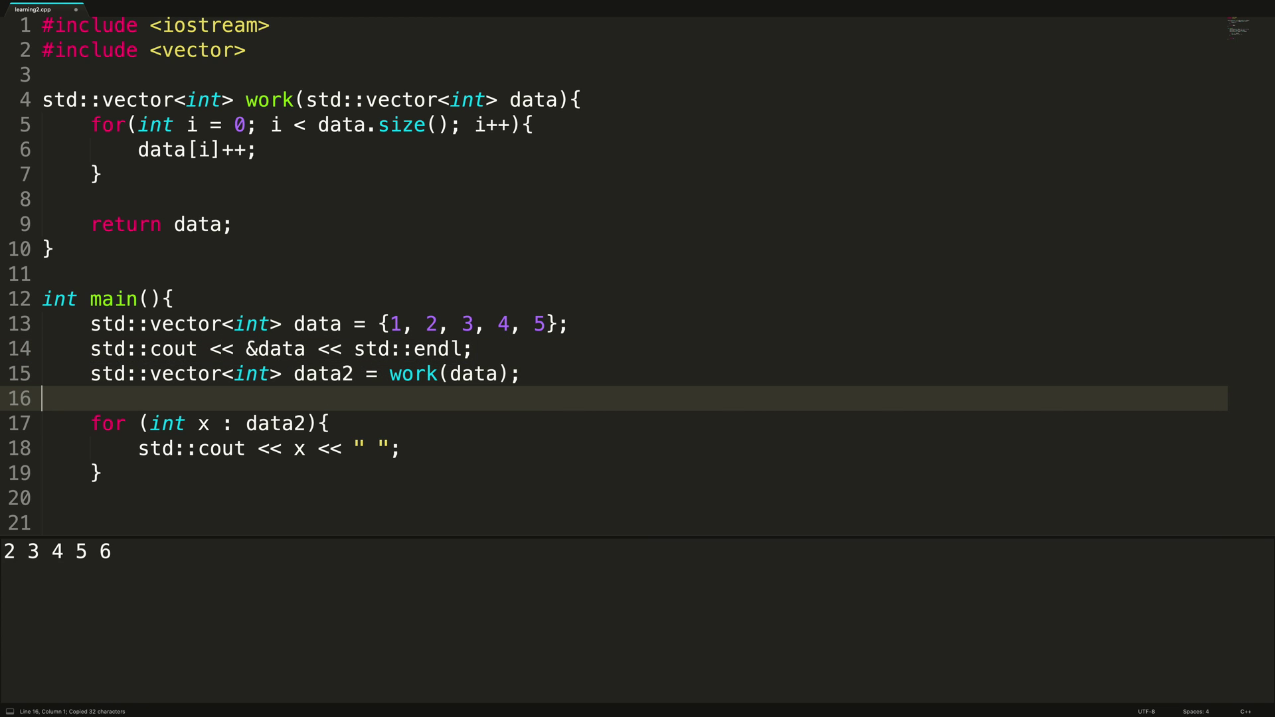
pyautogui.press('Tab')
pyautogui.hotkey('ctrl', 'v')
pyautogui.press('Left')
pyautogui.press('Left')
pyautogui.press('Left')
pyautogui.press('Left')
pyautogui.press('Left')
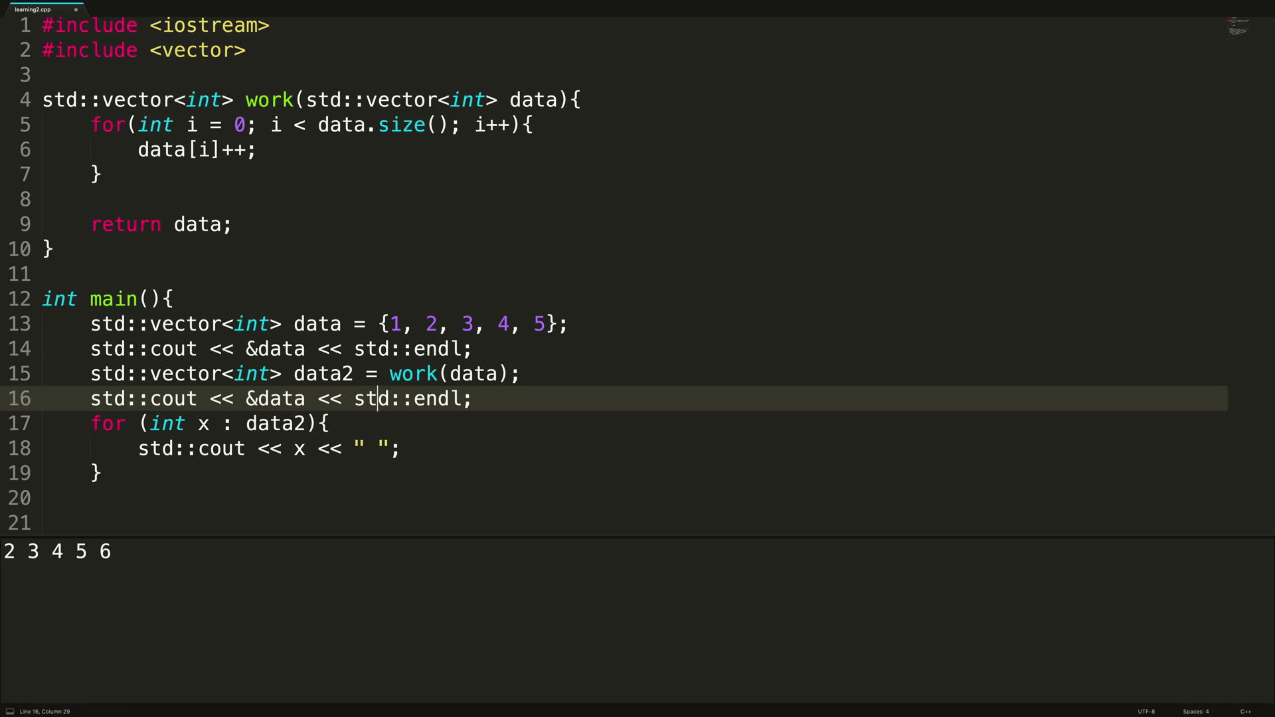
pyautogui.press('Left')
pyautogui.press('Left')
pyautogui.press('Left')
pyautogui.press('Left')
pyautogui.press('Left')
pyautogui.press('Right')
pyautogui.write('2')
# Paste the &data address print inside work() and rebuild to compare the addresses
pyautogui.press('Up')
pyautogui.press('Up')
pyautogui.press('Up')
pyautogui.press('Up')
pyautogui.press('Up')
pyautogui.press('Up')
pyautogui.press('Up')
pyautogui.press('Up')
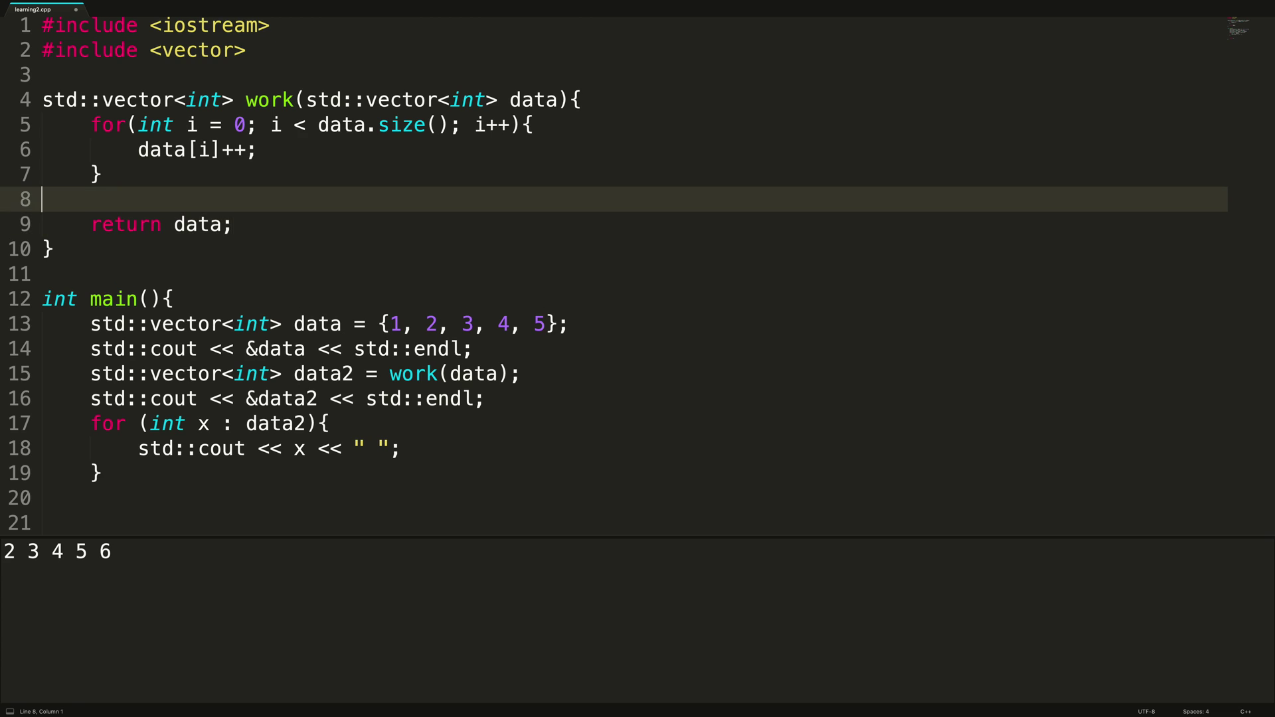
pyautogui.press('Tab')
pyautogui.hotkey('ctrl', 'v')
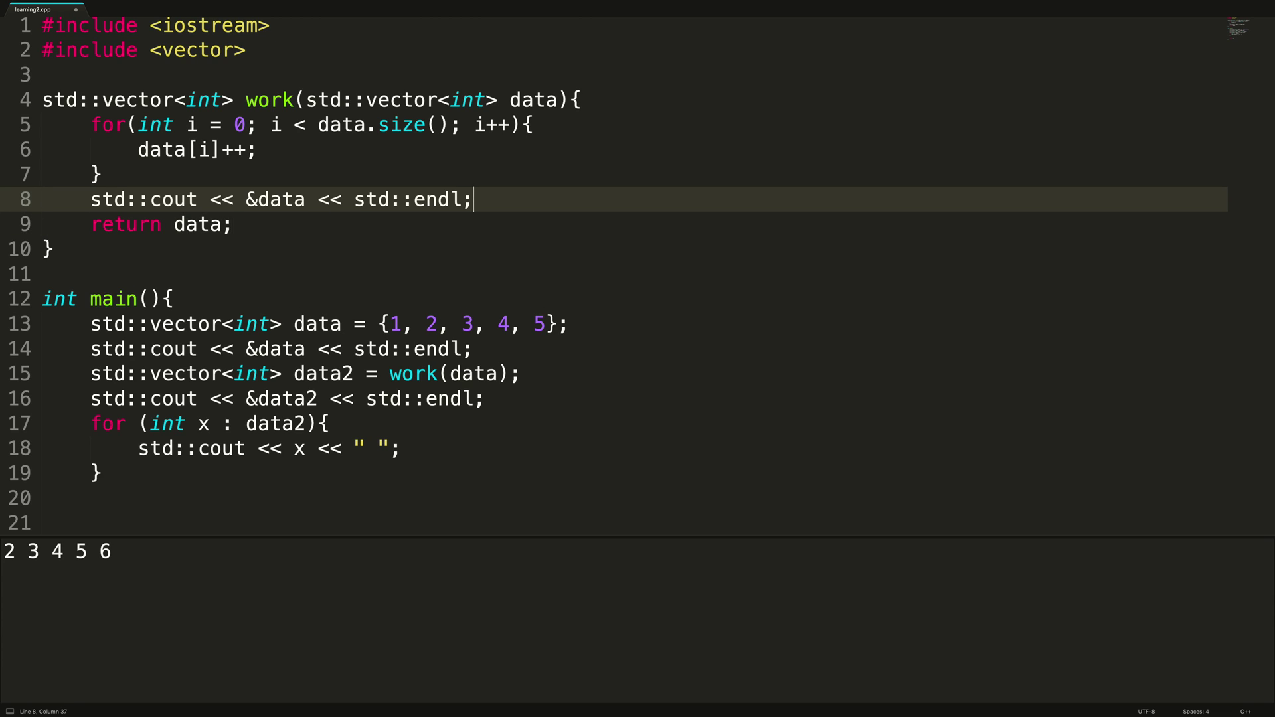
pyautogui.press('Left')
pyautogui.press('Left')
pyautogui.press('Left')
pyautogui.press('Left')
pyautogui.press('Left')
pyautogui.press('Left')
pyautogui.press('Left')
pyautogui.press('Left')
pyautogui.press('Left')
pyautogui.hotkey('ctrl', 'b')
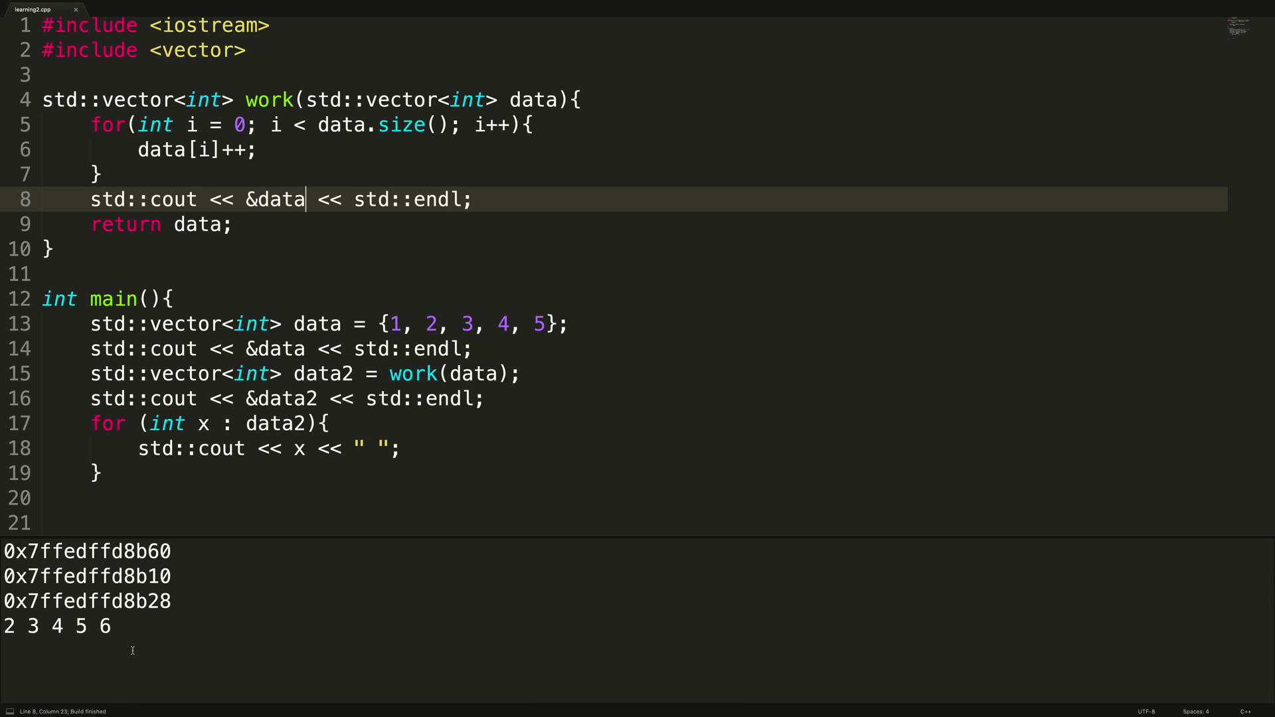
pyautogui.click(579, 321)
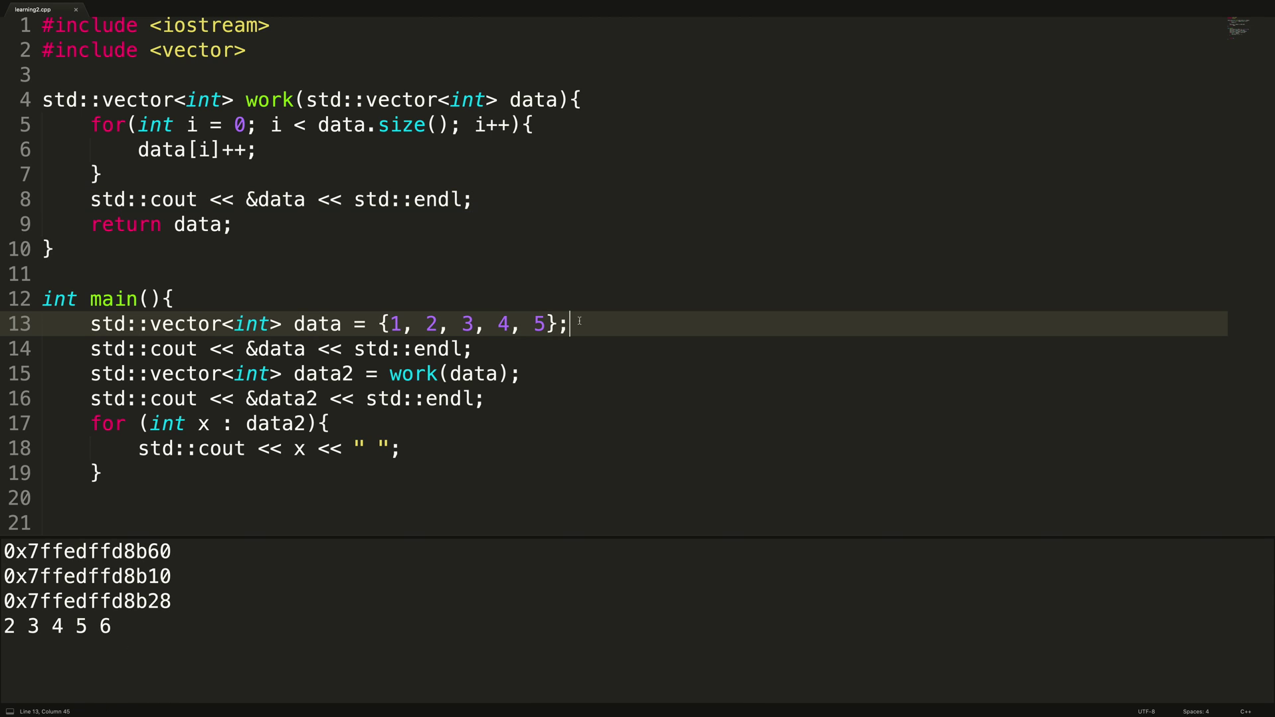
pyautogui.press('Up')
pyautogui.press('Down')
pyautogui.hotkey('shift', 'Up')
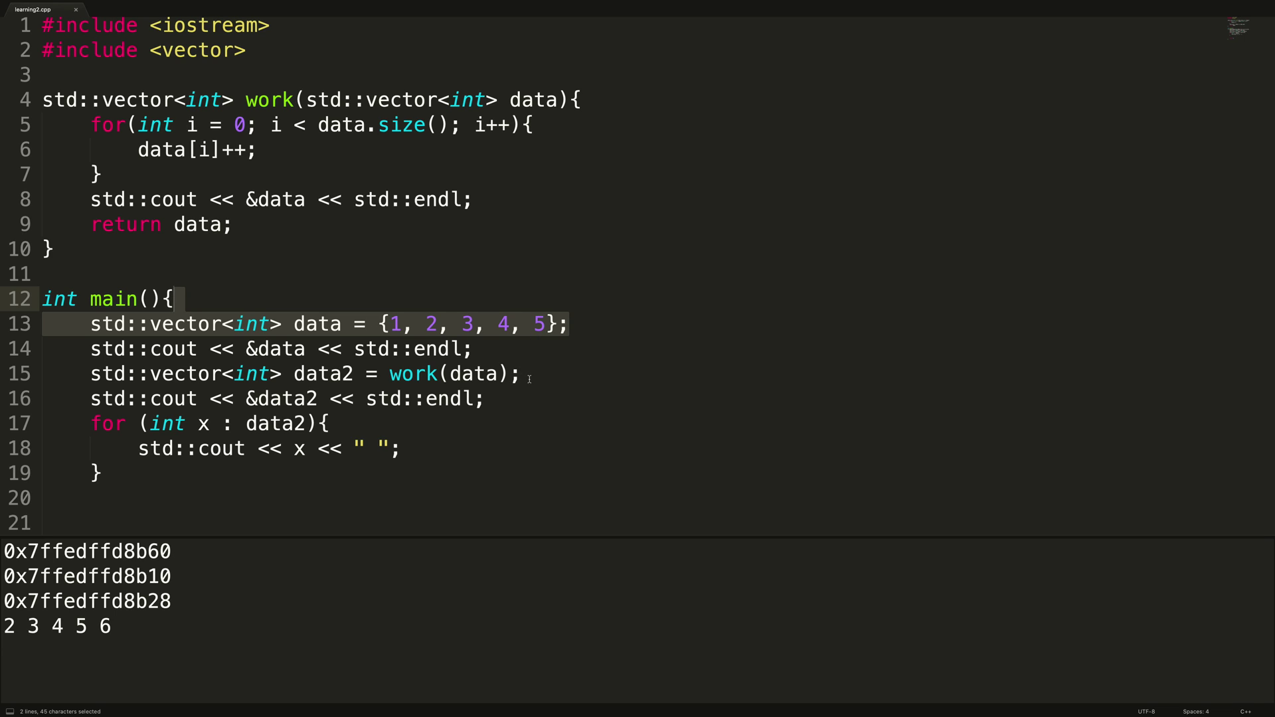
pyautogui.moveTo(518, 375); pyautogui.dragTo(381, 376)
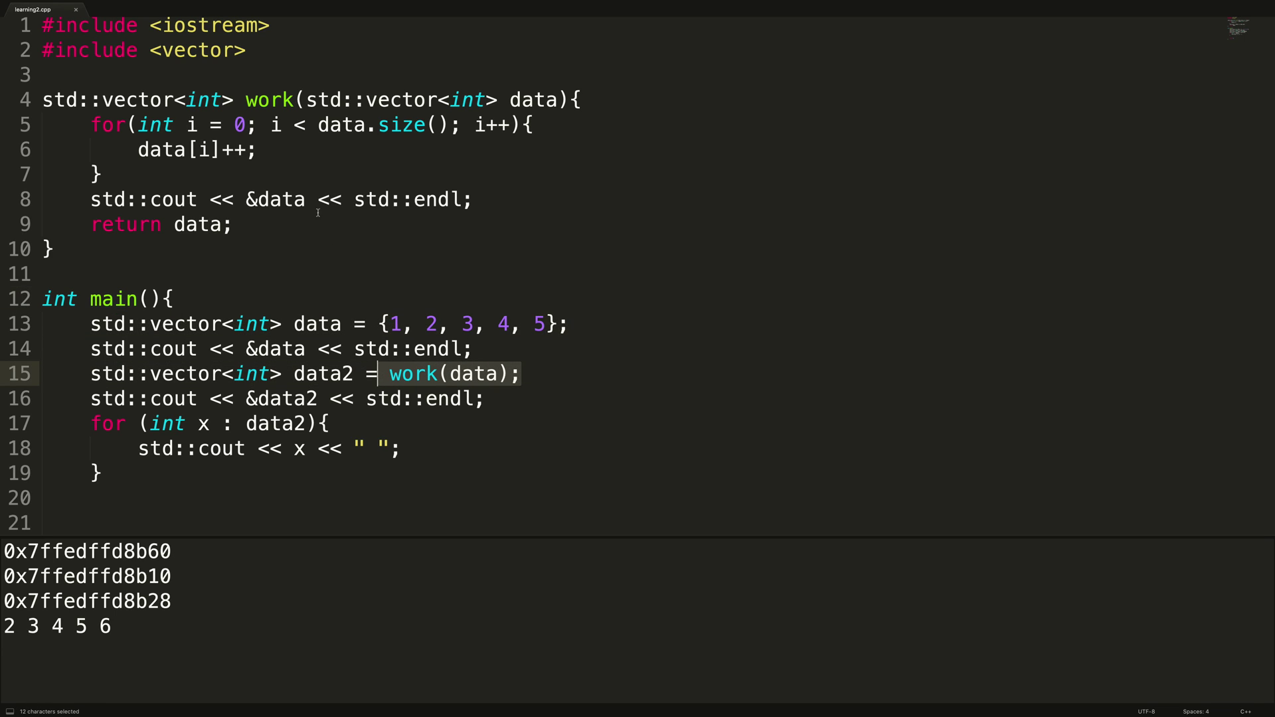
pyautogui.moveTo(560, 99); pyautogui.dragTo(510, 100)
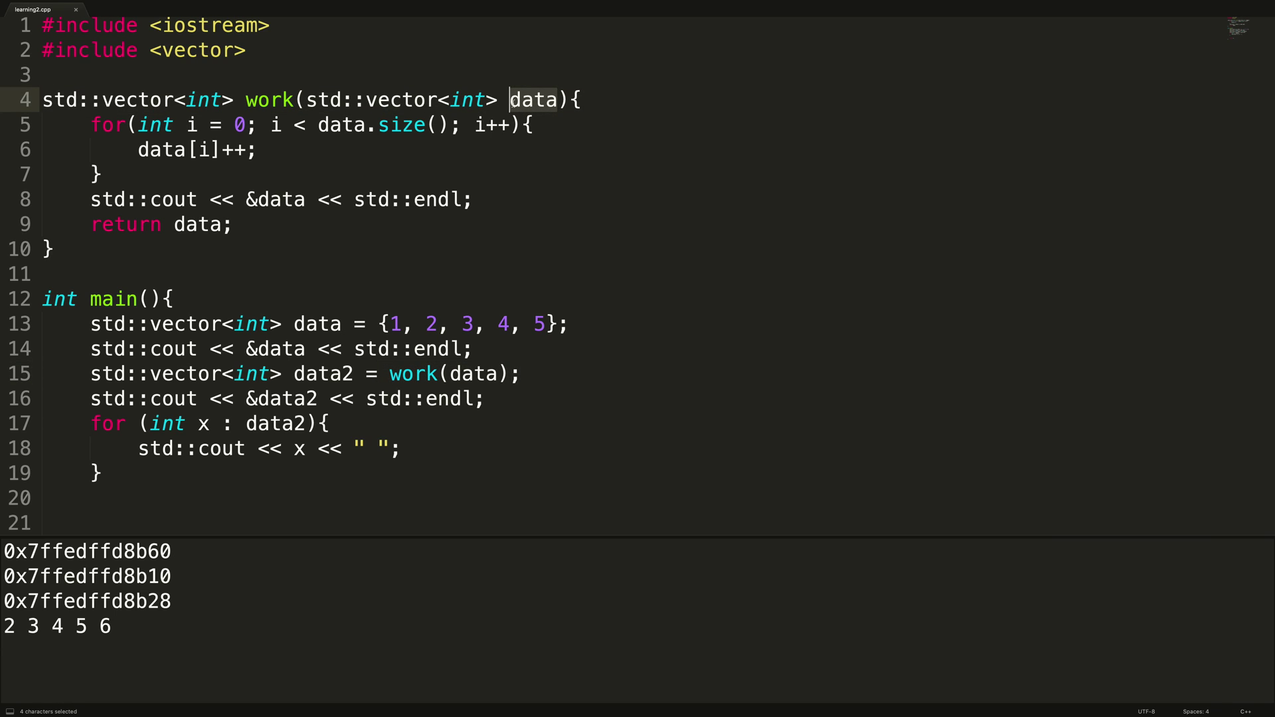
pyautogui.moveTo(353, 374); pyautogui.dragTo(294, 374)
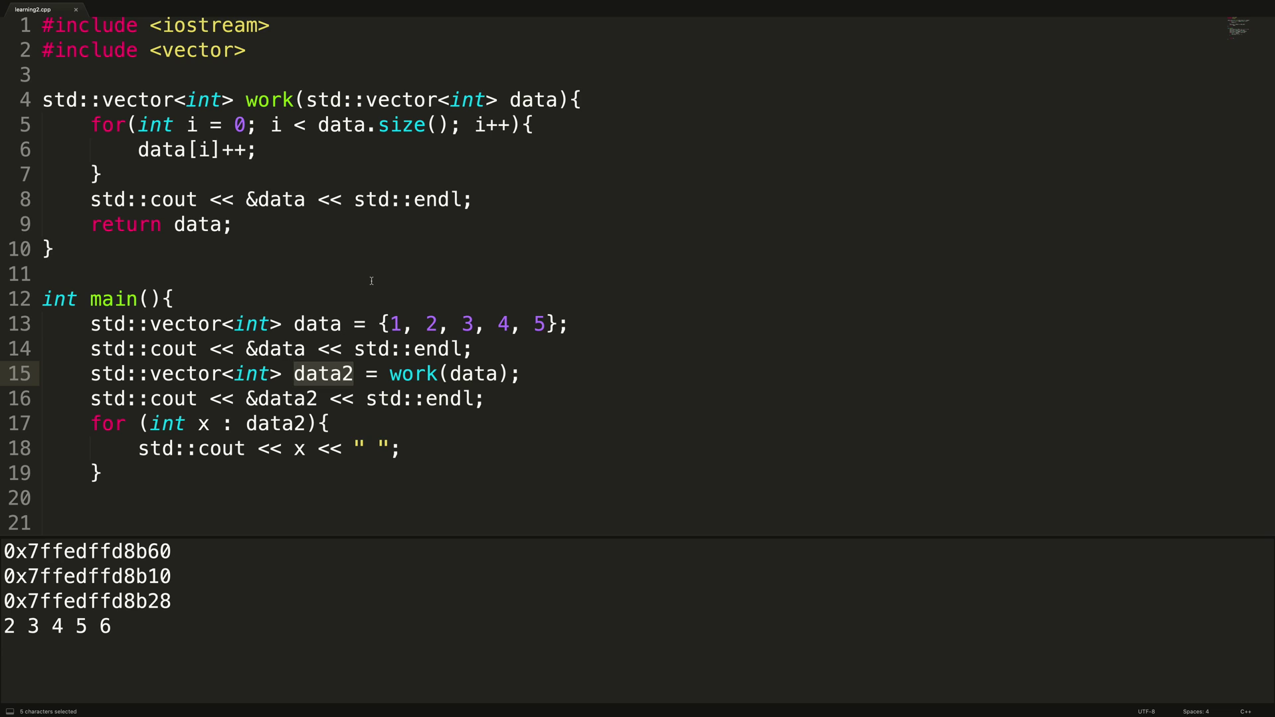
pyautogui.click(509, 100)
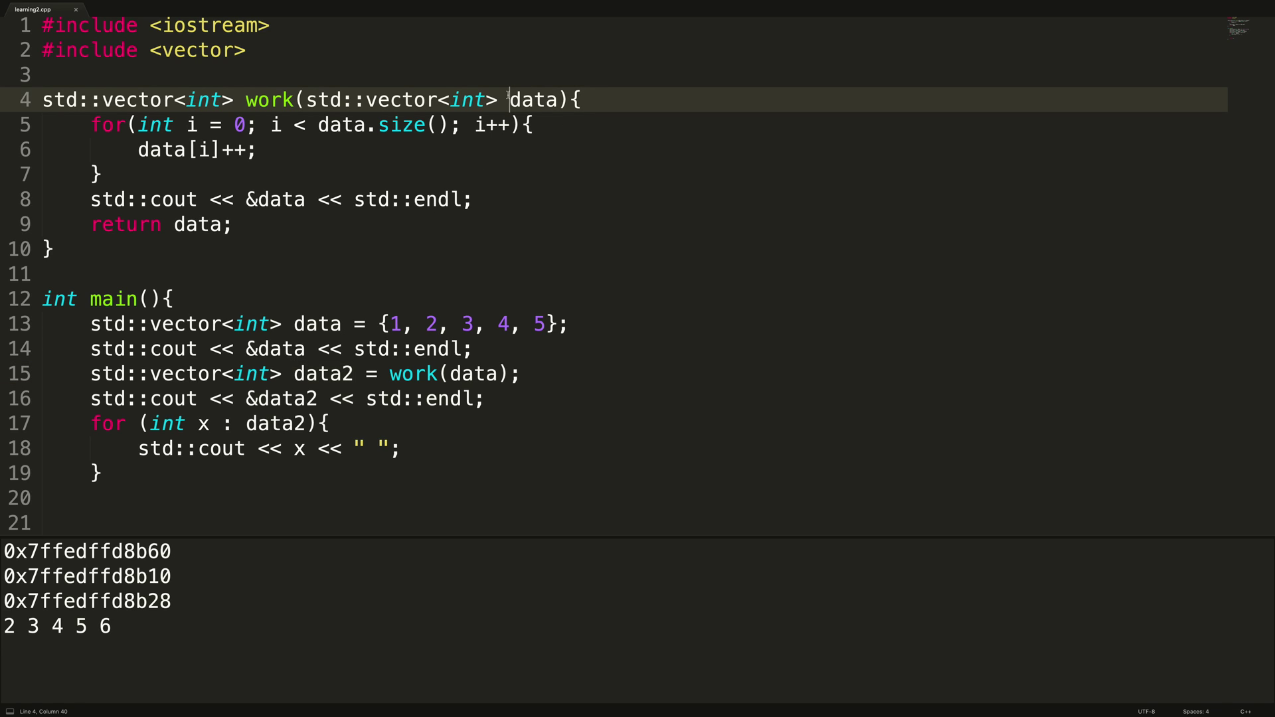
pyautogui.write('&')
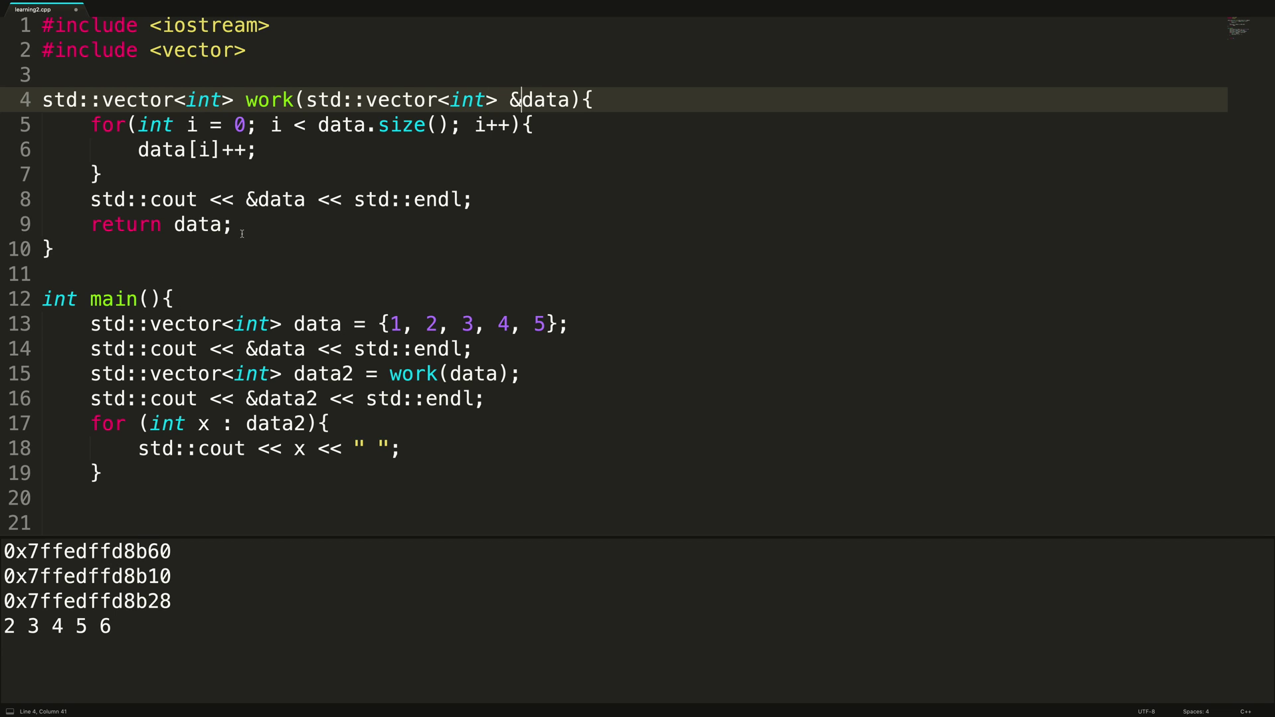
# Delete 'return data;' from work() and select its std::vector<int> return type
pyautogui.moveTo(232, 224); pyautogui.dragTo(78, 225)
pyautogui.press('BackSpace')
pyautogui.press('BackSpace')
pyautogui.press('BackSpace')
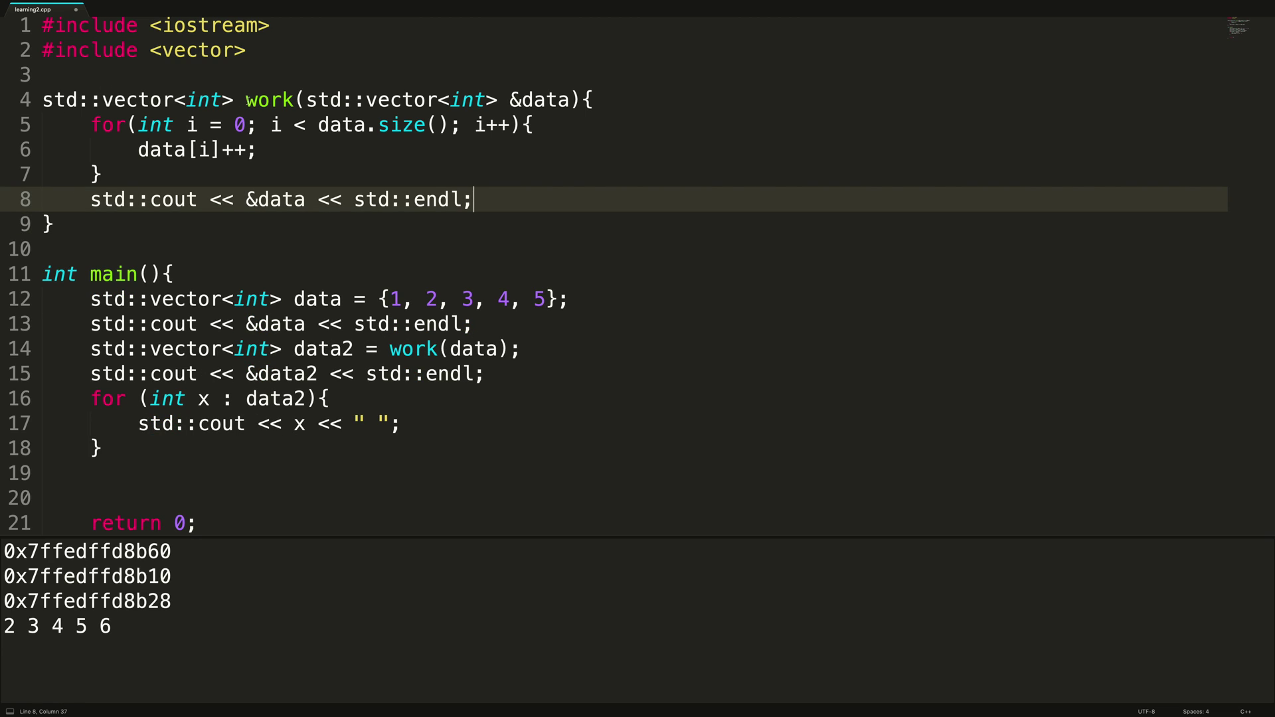
pyautogui.moveTo(245, 100); pyautogui.dragTo(43, 100)
pyautogui.write('void')
# Drop the data2 declaration in main, change data2 to data in the print and loop, and rebuild
pyautogui.moveTo(389, 349); pyautogui.dragTo(91, 348)
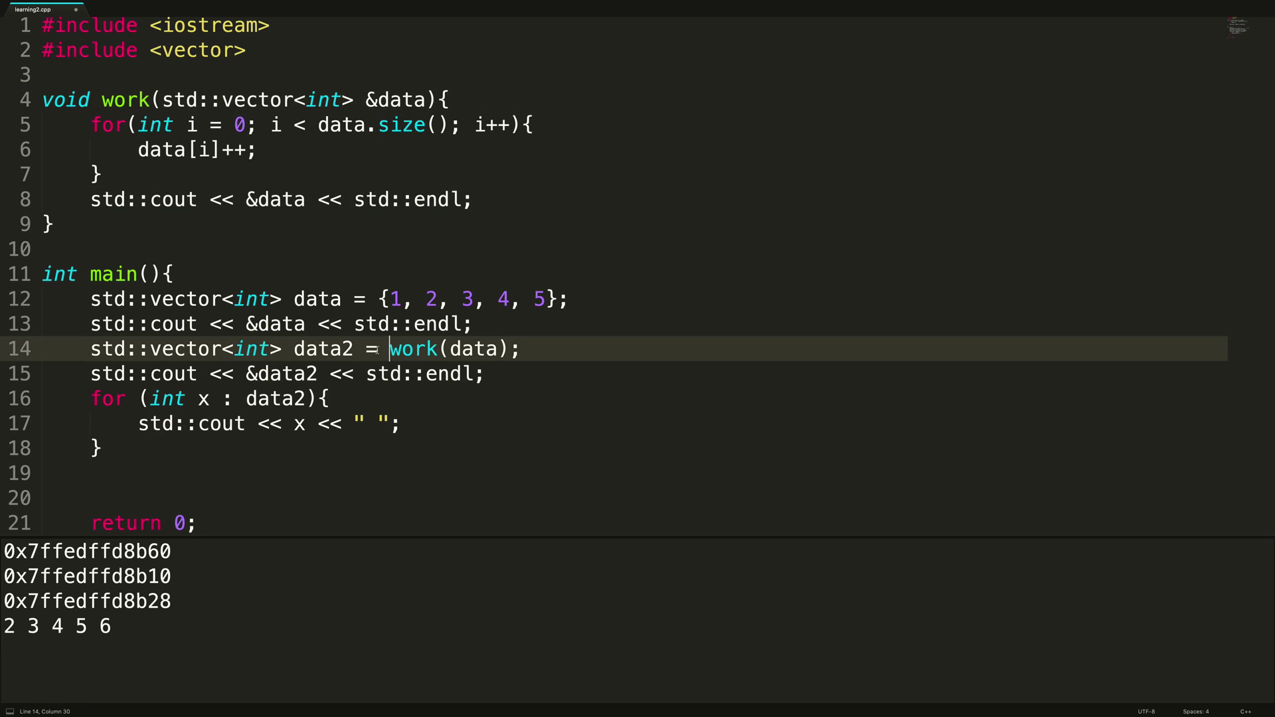
pyautogui.press('BackSpace')
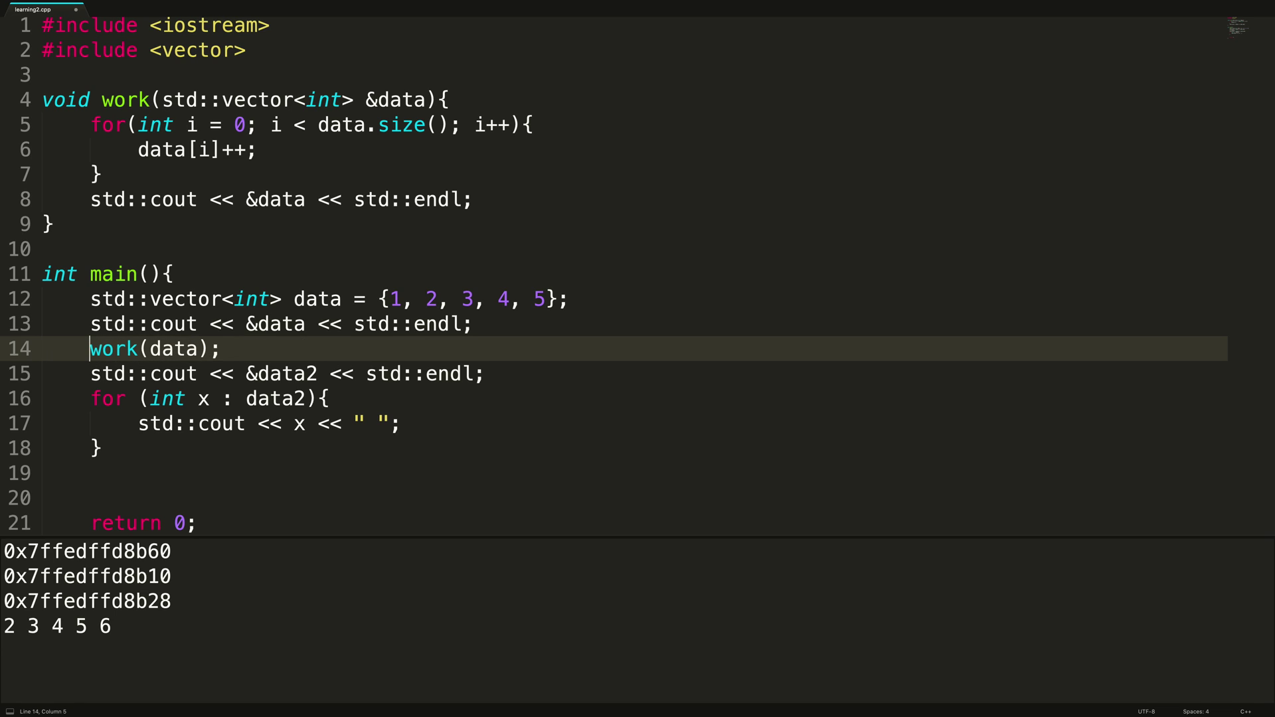
pyautogui.press('Down')
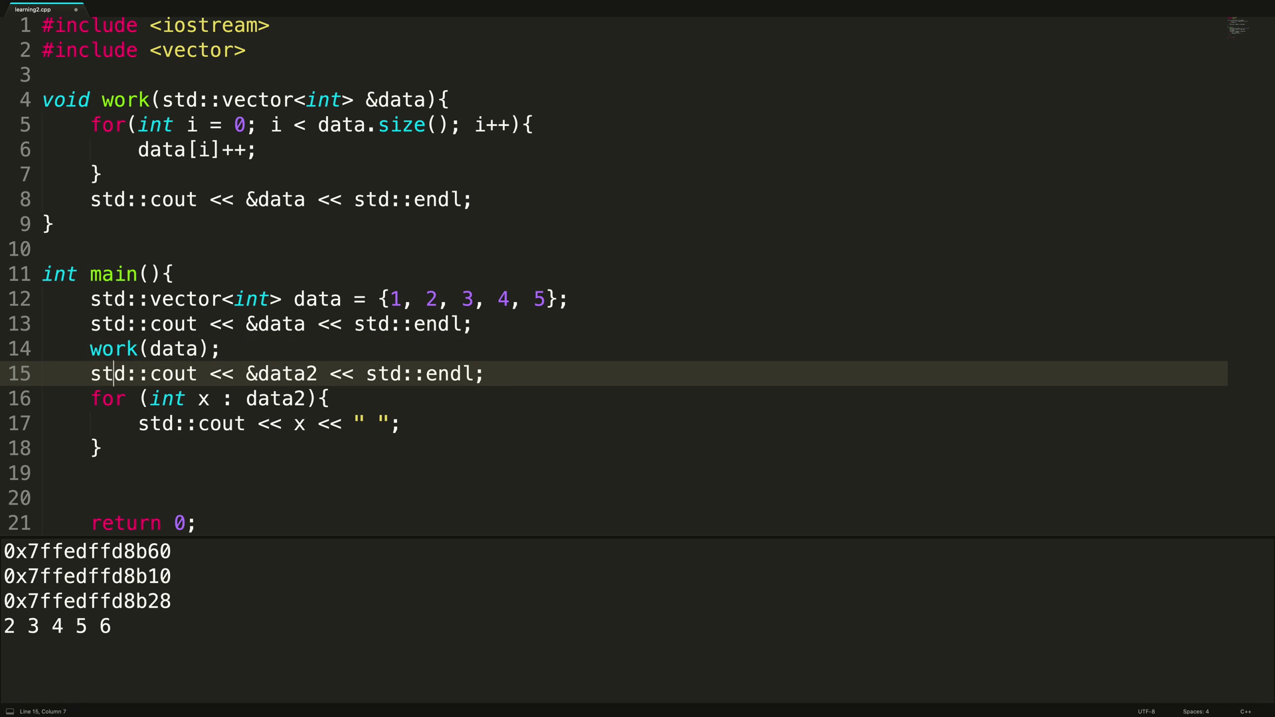
pyautogui.press('Right')
pyautogui.press('Right')
pyautogui.press('Right')
pyautogui.press('Right')
pyautogui.press('Right')
pyautogui.press('Right')
pyautogui.press('Right')
pyautogui.press('Right')
pyautogui.press('Right')
pyautogui.press('Right')
pyautogui.press('Right')
pyautogui.press('BackSpace')
pyautogui.press('Down')
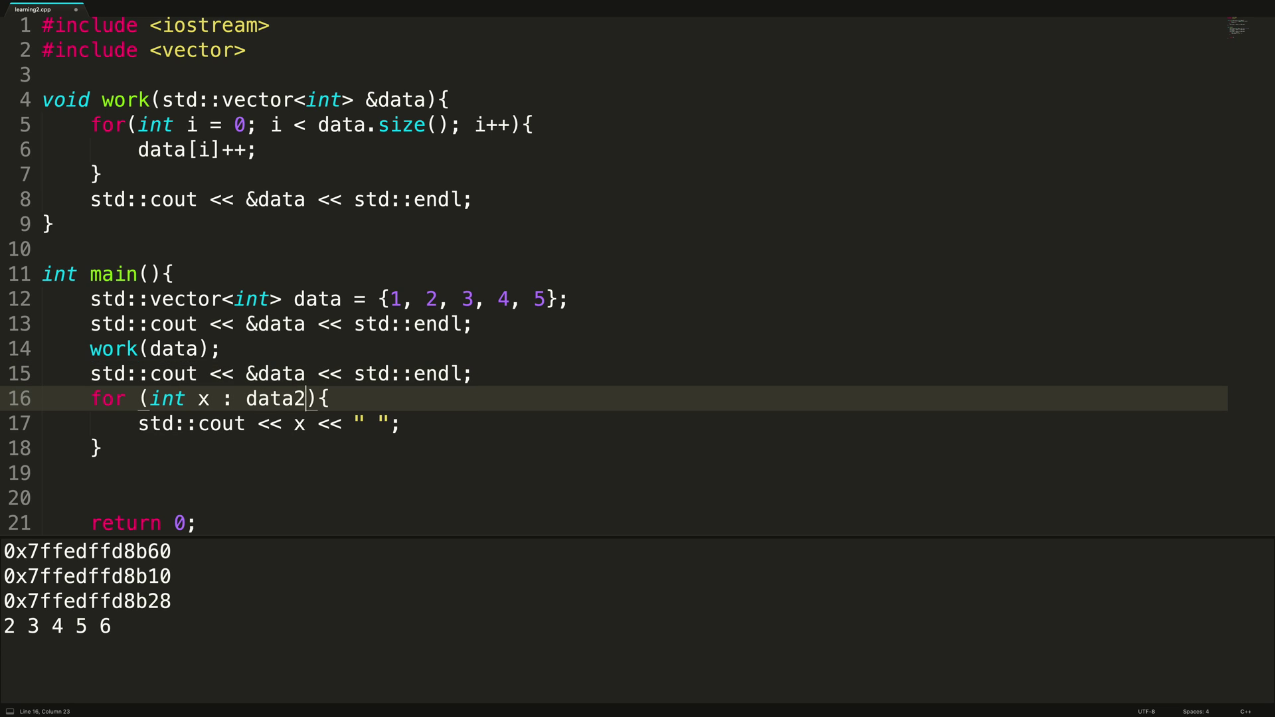
pyautogui.press('BackSpace')
pyautogui.hotkey('ctrl', 'b')
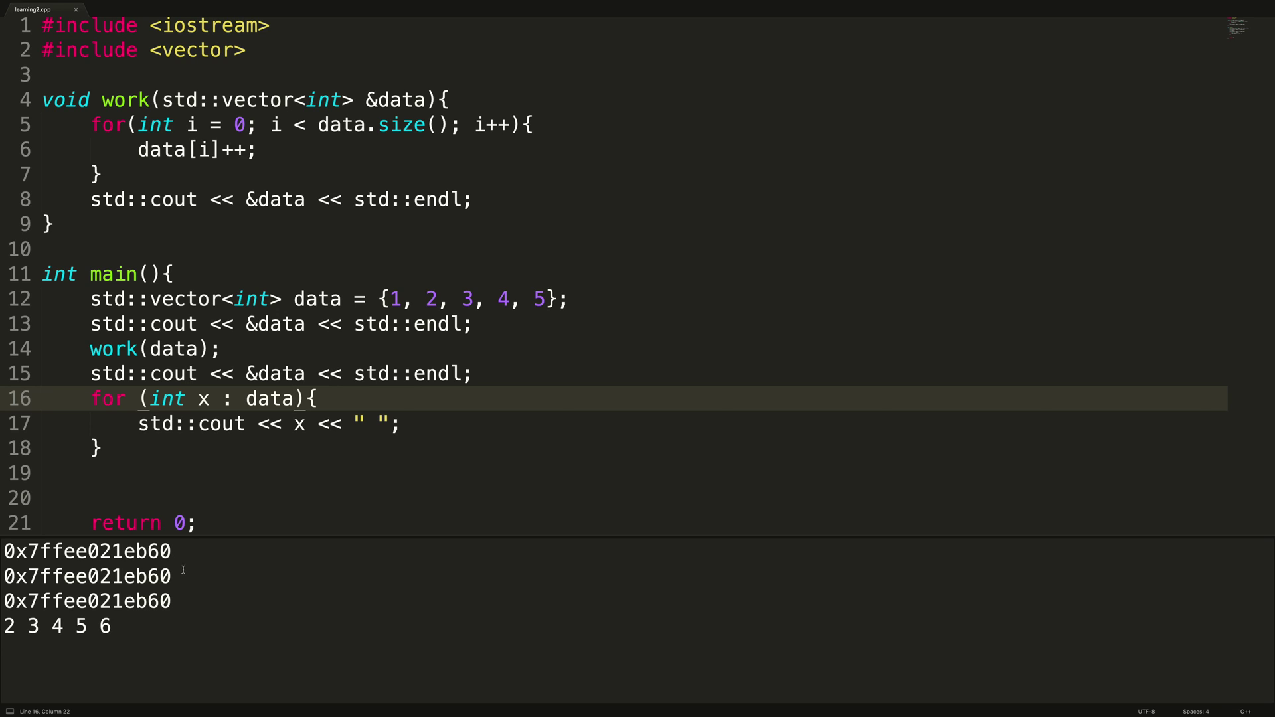
# Point out work()'s reference parameter and body while the output shows three identical addresses
pyautogui.click(431, 100)
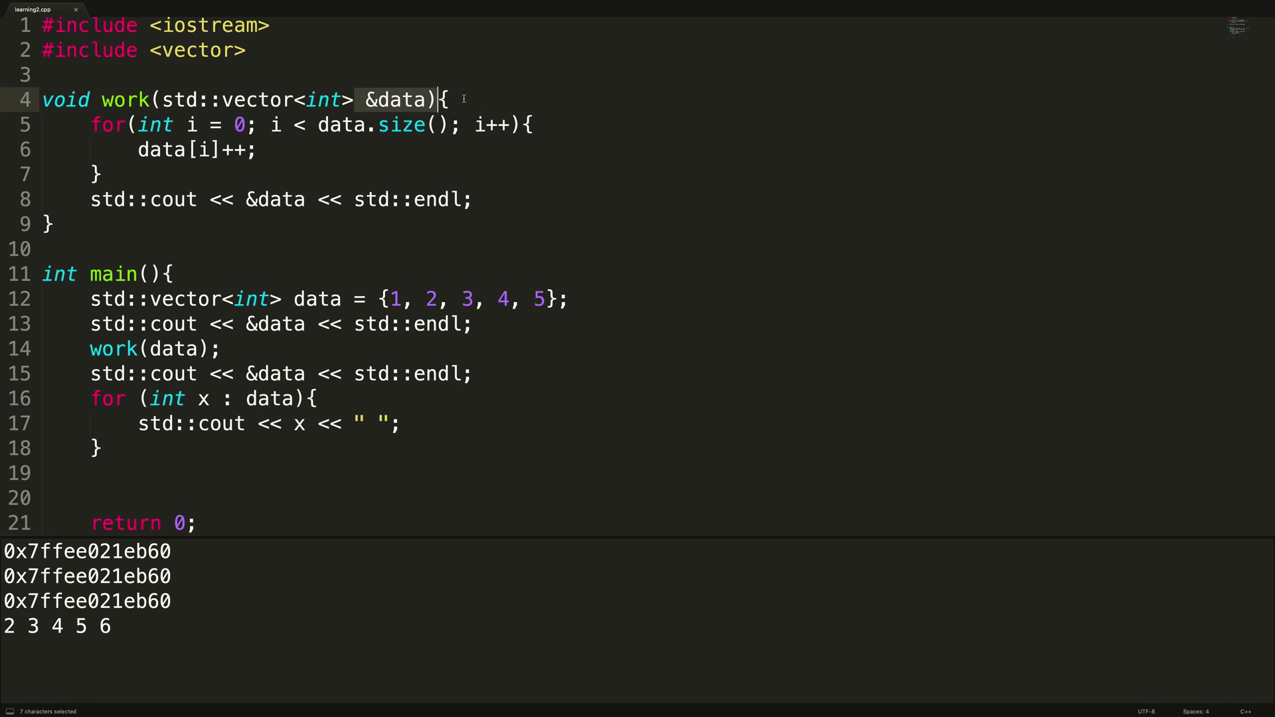
pyautogui.click(438, 249)
pyautogui.click(453, 174)
pyautogui.click(447, 222)
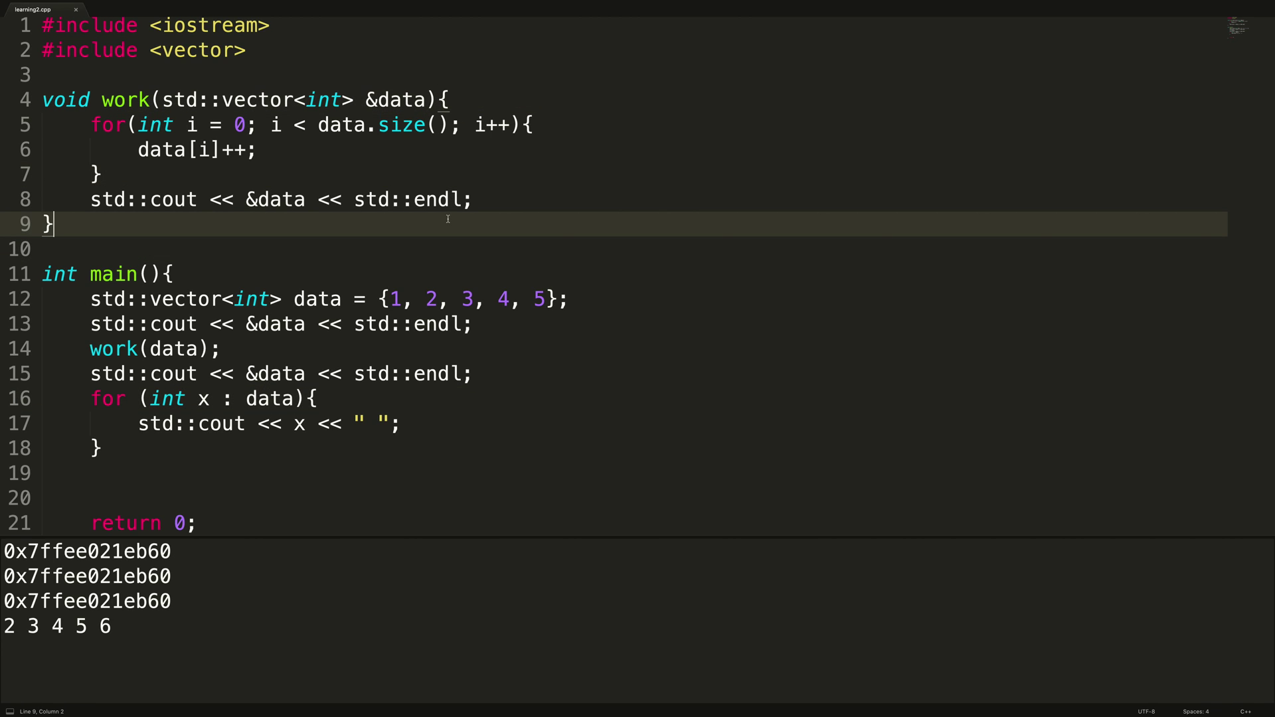